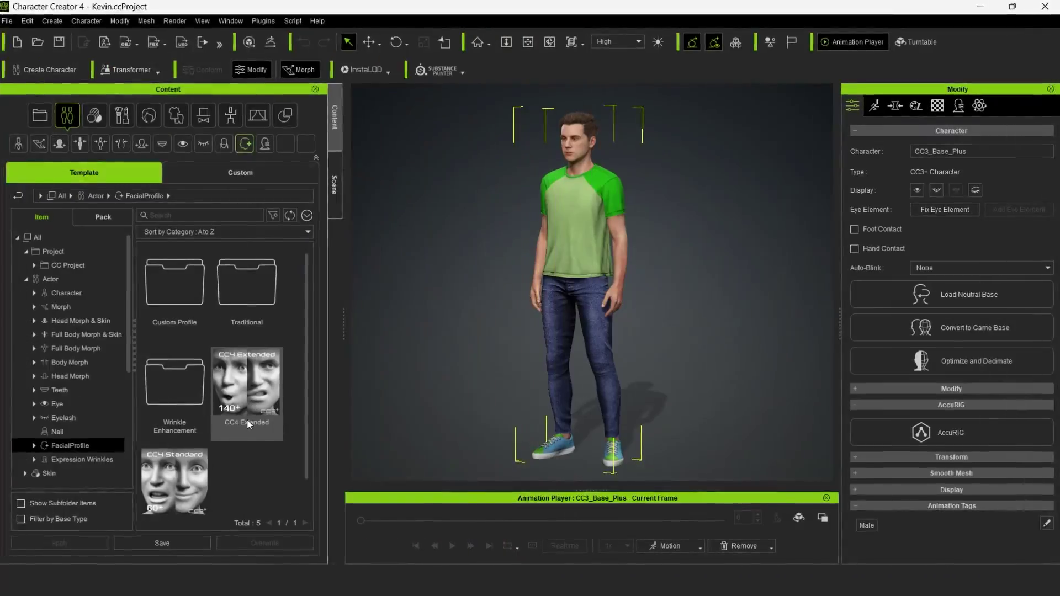
# Apply the CC4 Extended facial profile to the character with visemes, standard and custom expressions included, and save the project.
pyautogui.moveTo(244, 392); pyautogui.dragTo(559, 284)
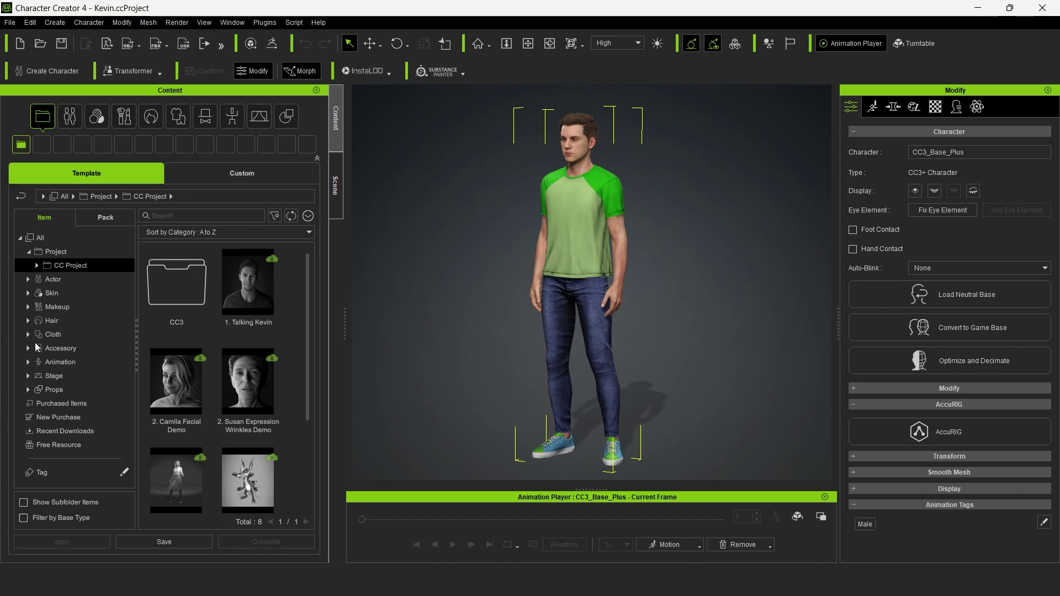
pyautogui.click(28, 279)
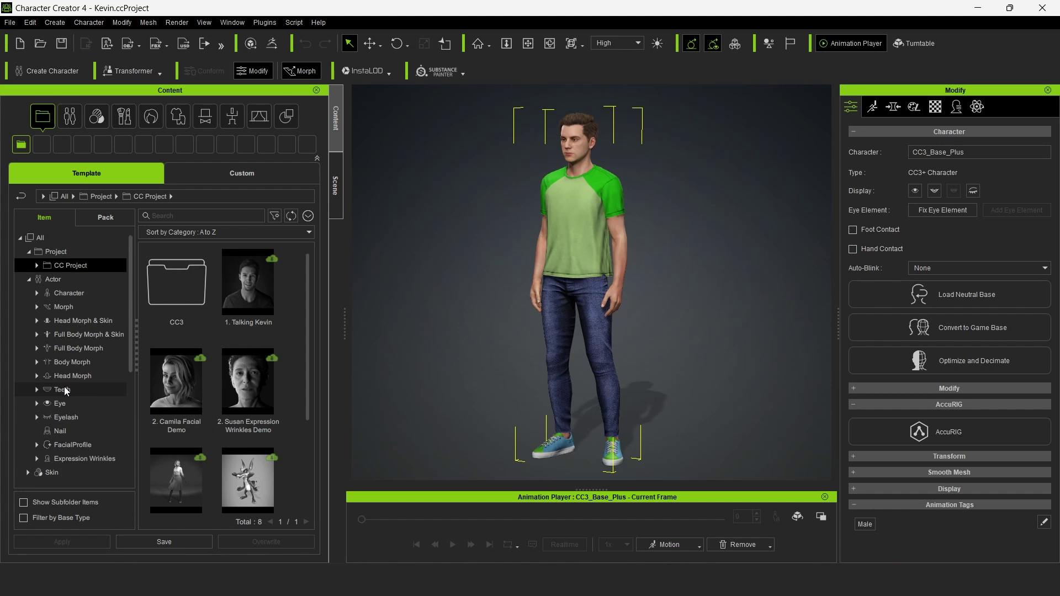
pyautogui.click(74, 444)
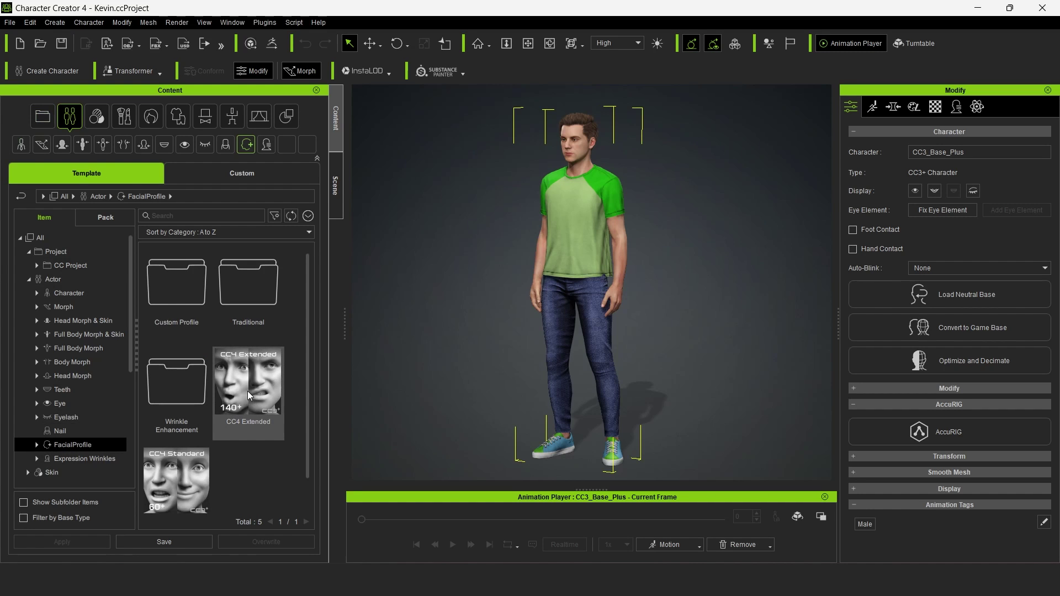
pyautogui.moveTo(248, 391); pyautogui.dragTo(554, 286)
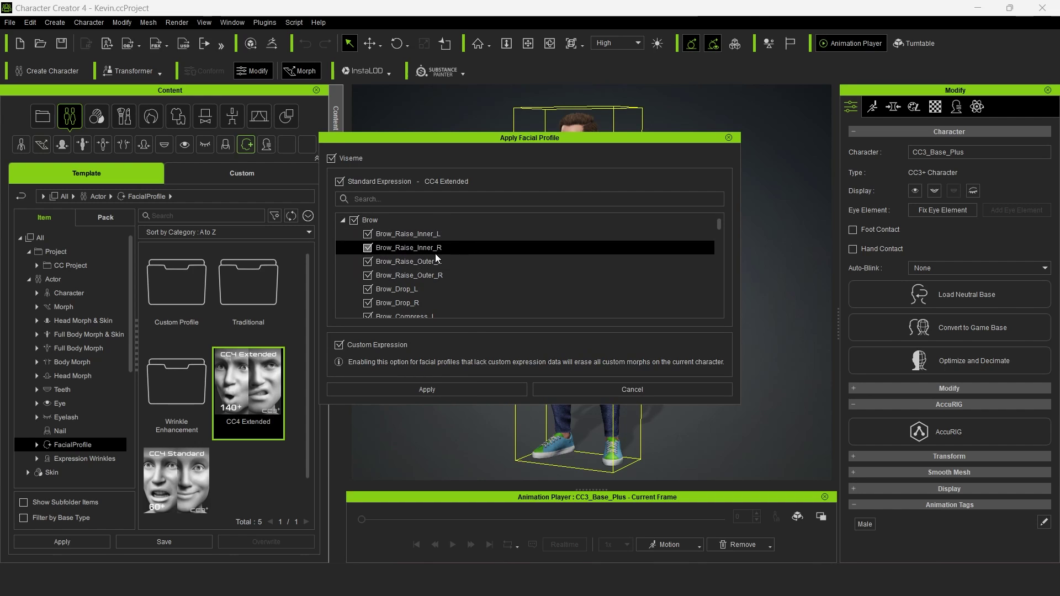
pyautogui.scroll(-15, 432, 257)
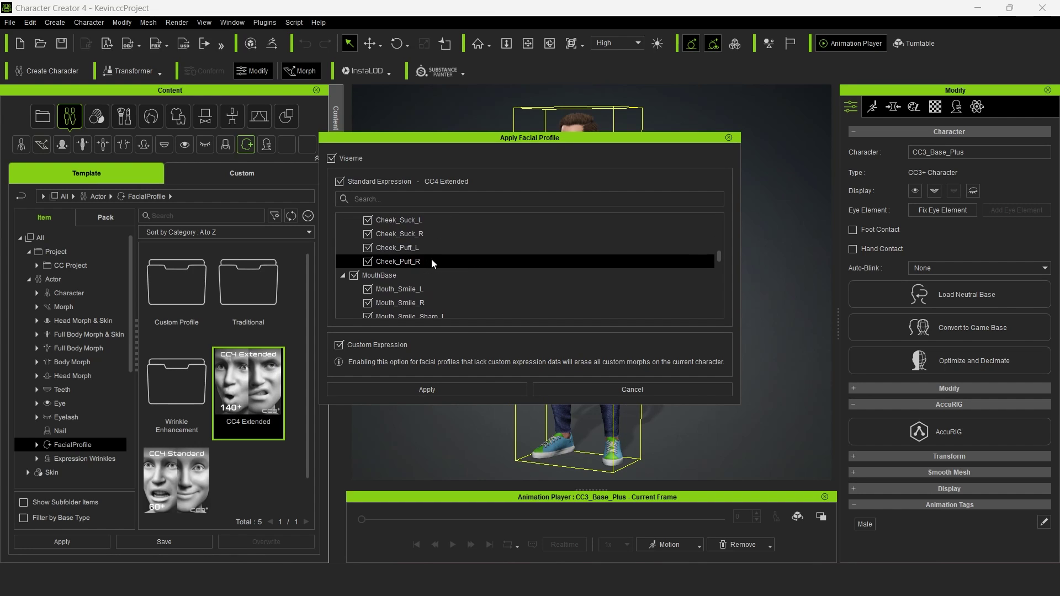
pyautogui.scroll(-15, 431, 260)
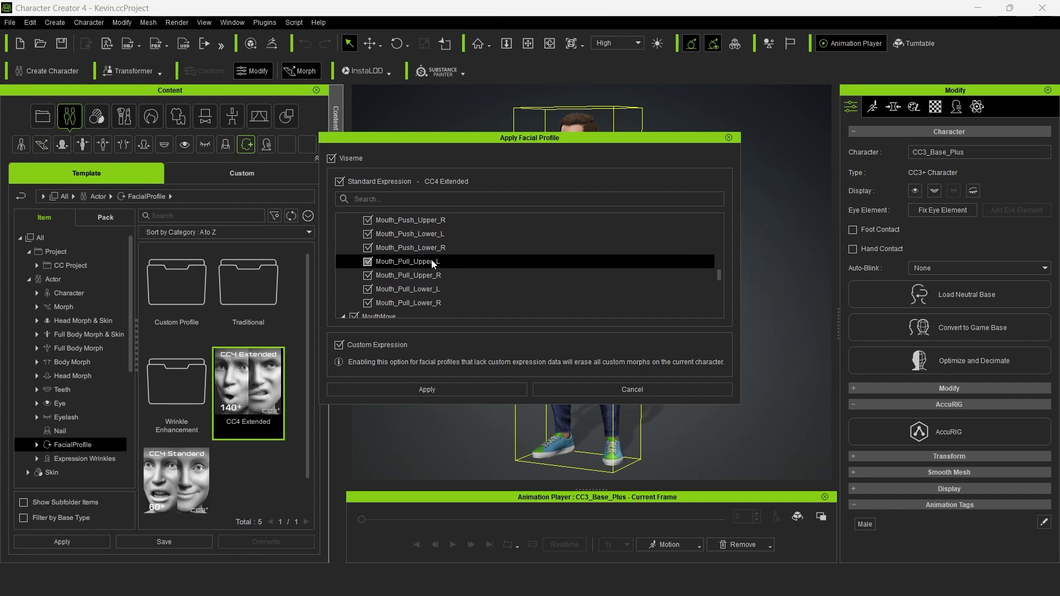
pyautogui.click(413, 390)
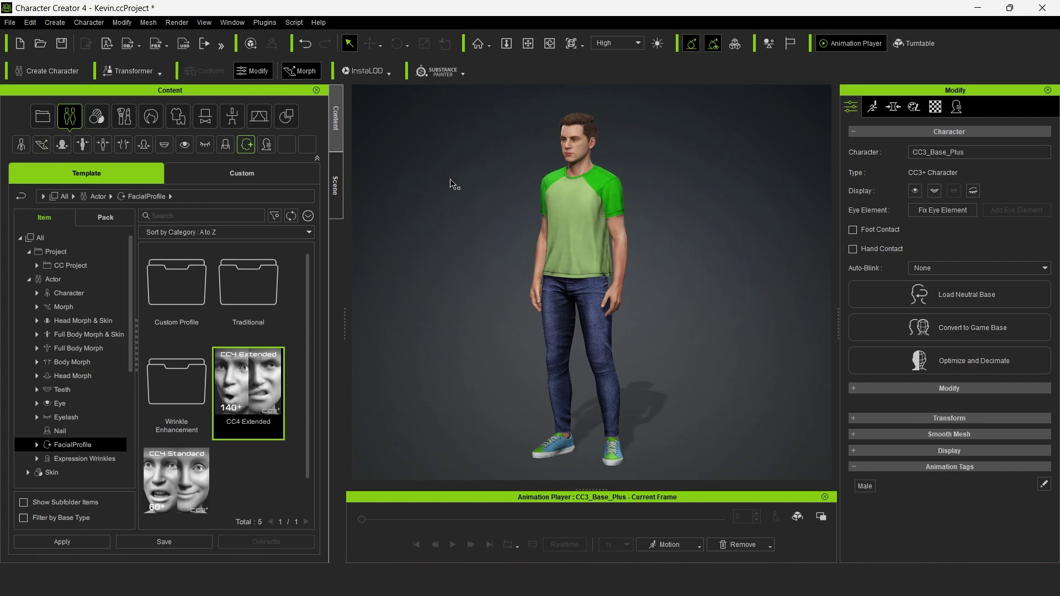
pyautogui.hotkey('ctrl', 's')
# Search the animation library for "talk", locate the Talk Serious motion file on disk and copy its folder path.
pyautogui.click(231, 116)
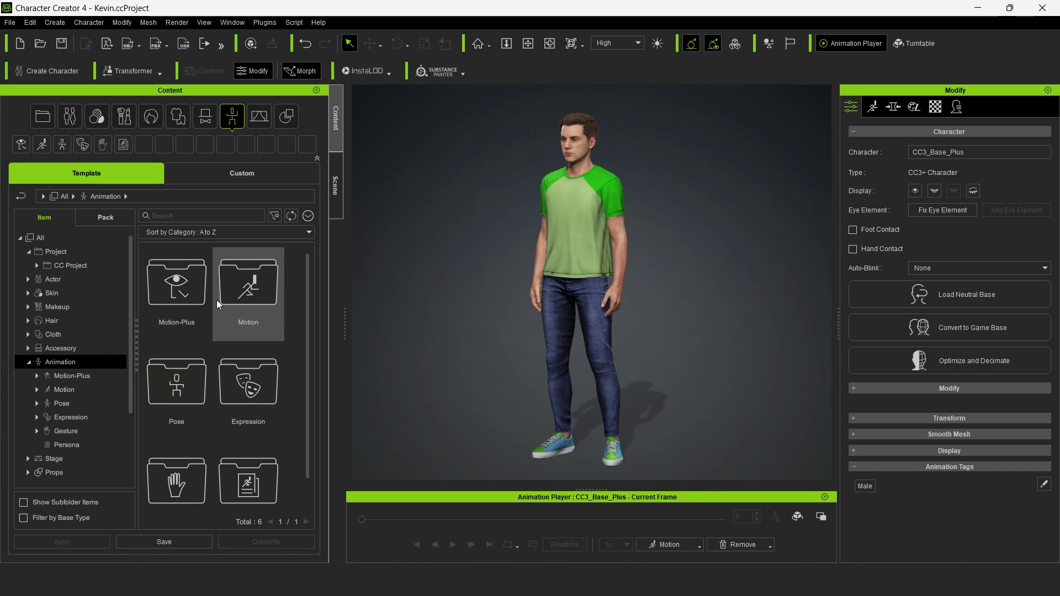
pyautogui.click(218, 218)
pyautogui.write('talk')
pyautogui.scroll(-3, 250, 409)
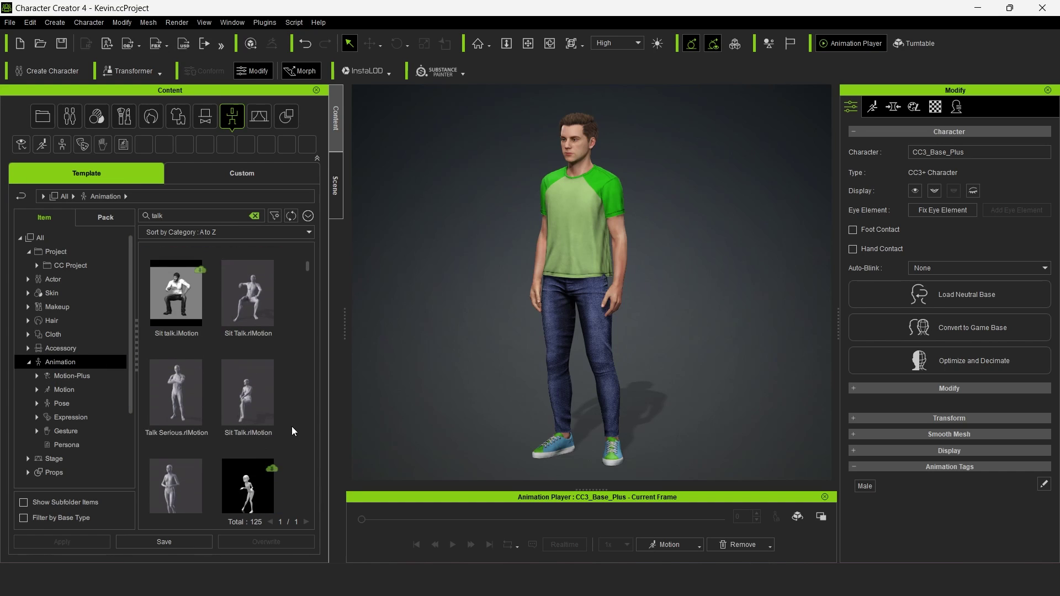
pyautogui.click(190, 375)
pyautogui.rightClick(171, 354)
pyautogui.click(248, 461)
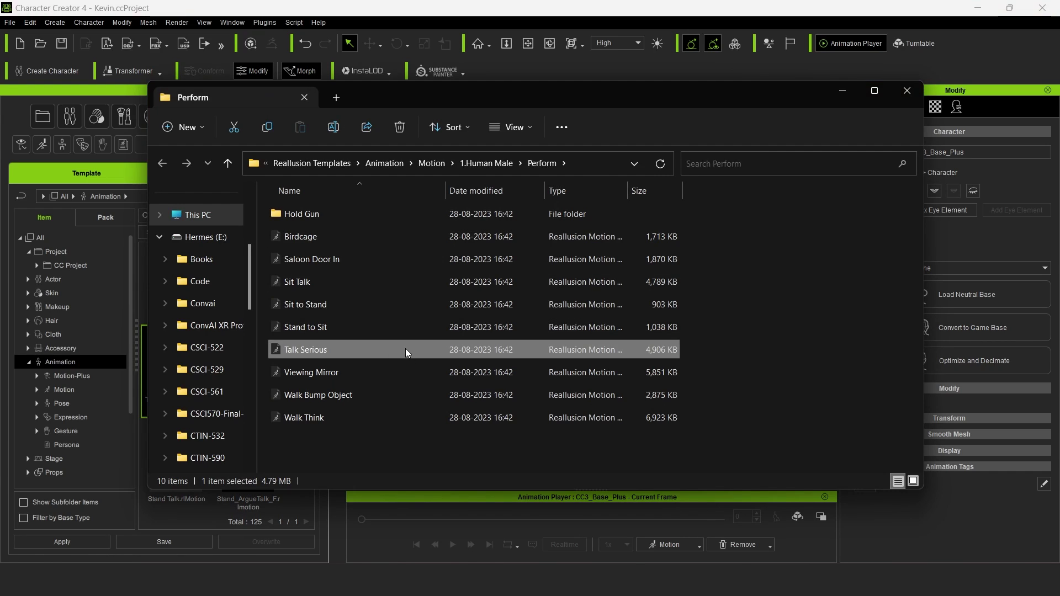
pyautogui.click(588, 164)
pyautogui.hotkey('alt', 'F4')
# Add the Talk Serious motion from the copied Perform folder path to the character's Perform list.
pyautogui.click(701, 546)
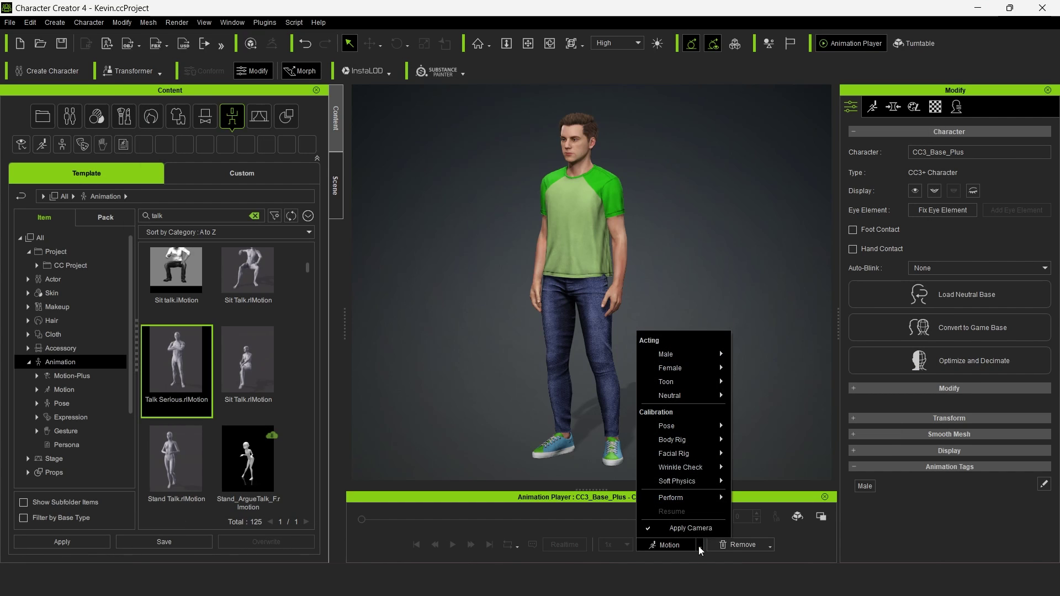
pyautogui.moveTo(712, 499)
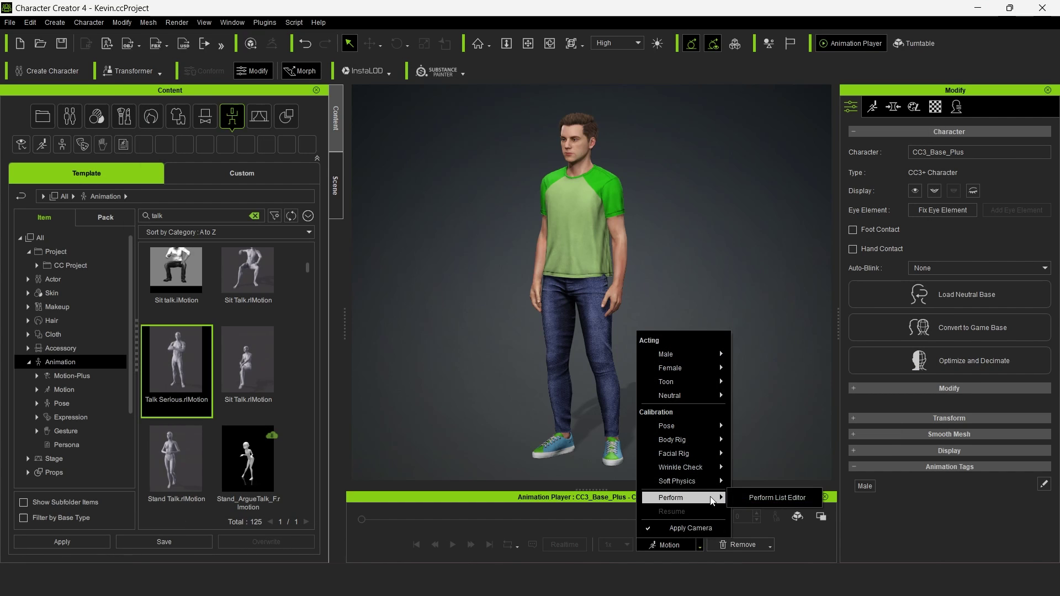
pyautogui.click(795, 499)
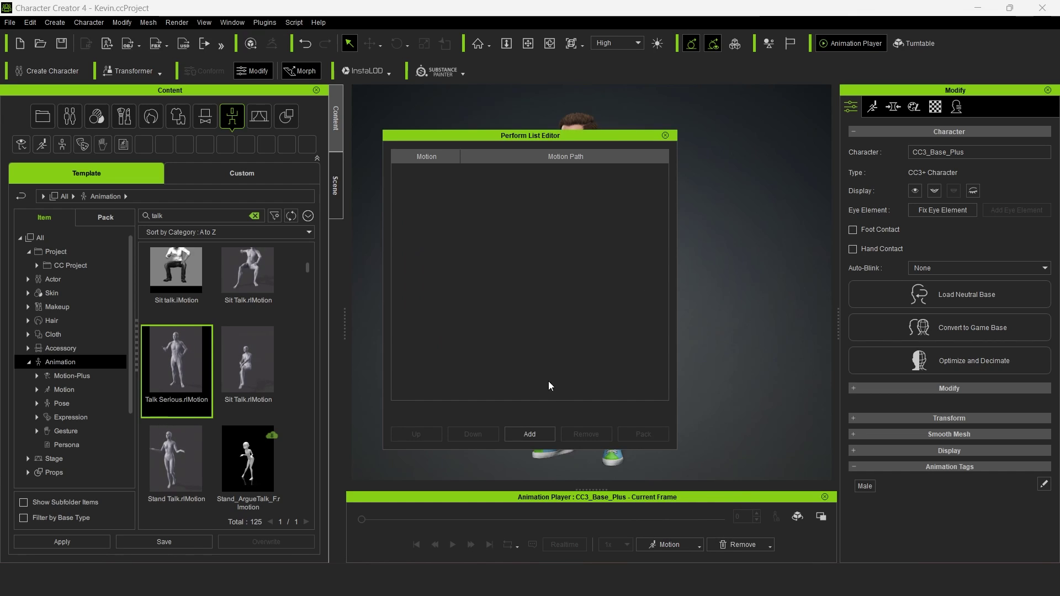
pyautogui.click(530, 434)
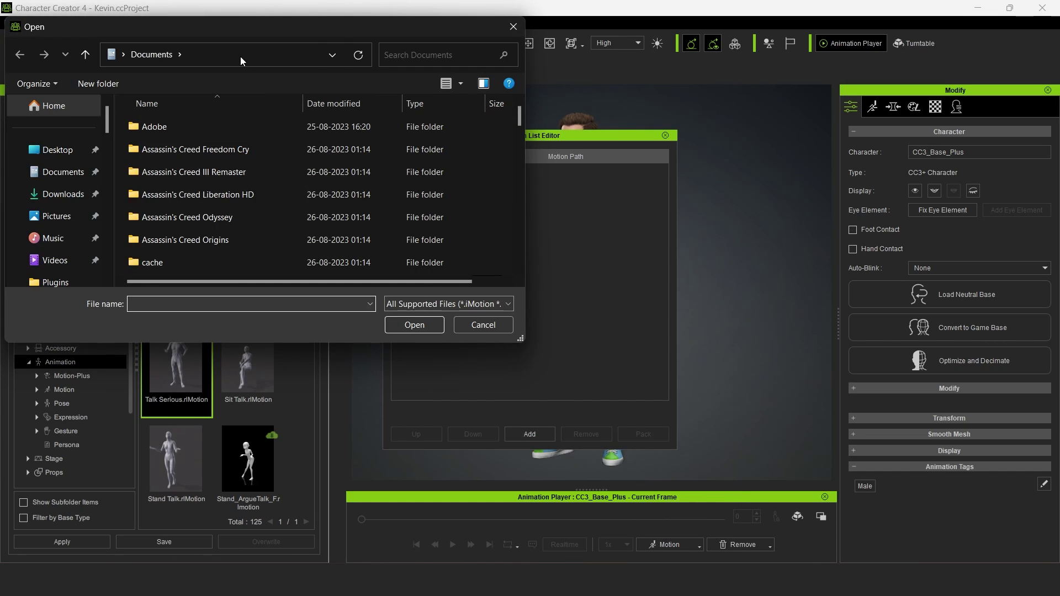
pyautogui.click(241, 55)
pyautogui.hotkey('ctrl', 'v')
pyautogui.press('Return')
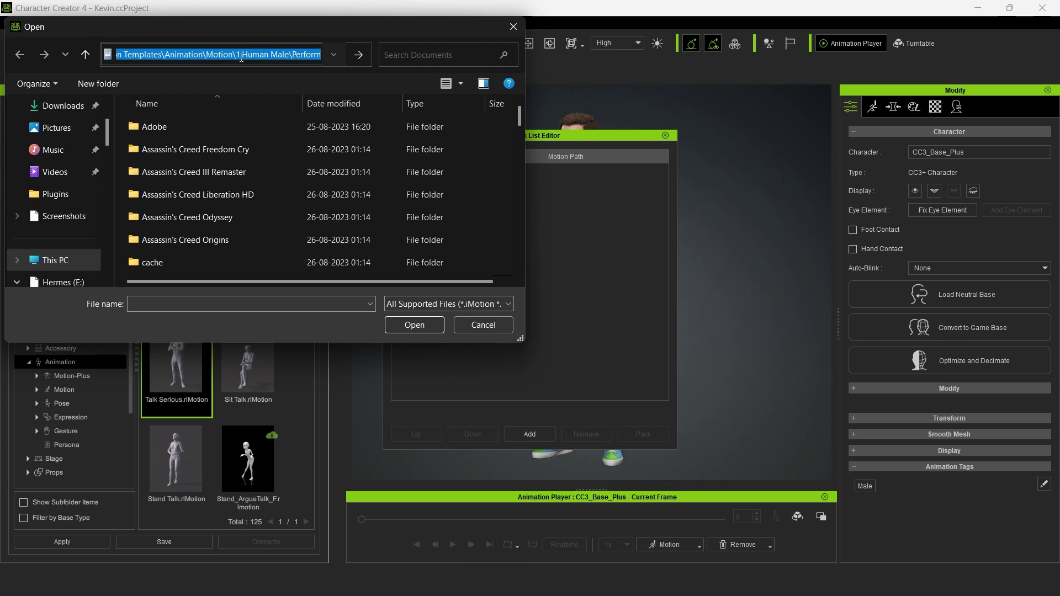
pyautogui.click(230, 263)
pyautogui.click(469, 382)
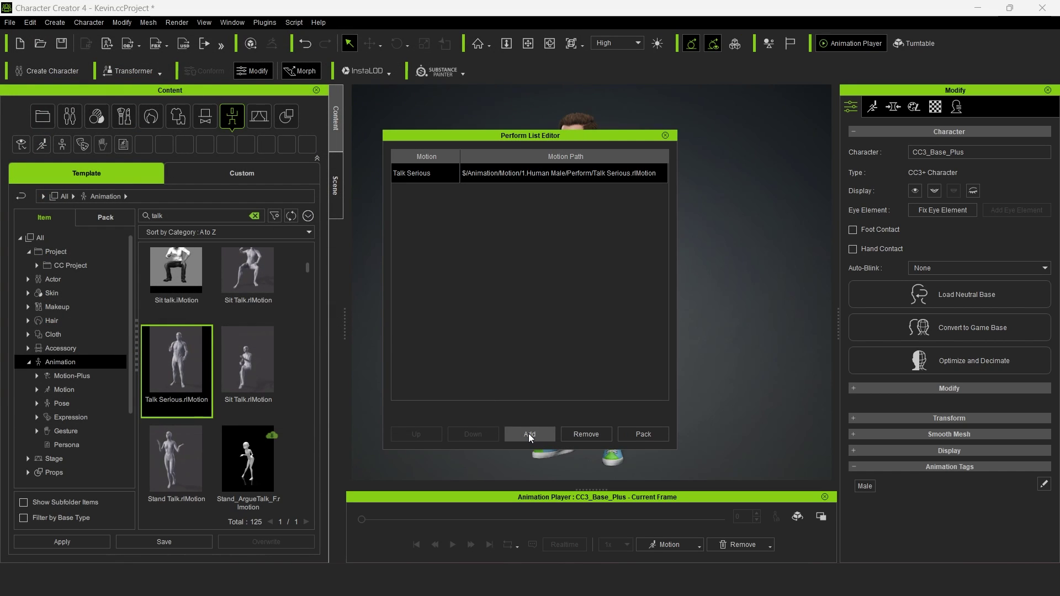
pyautogui.click(666, 135)
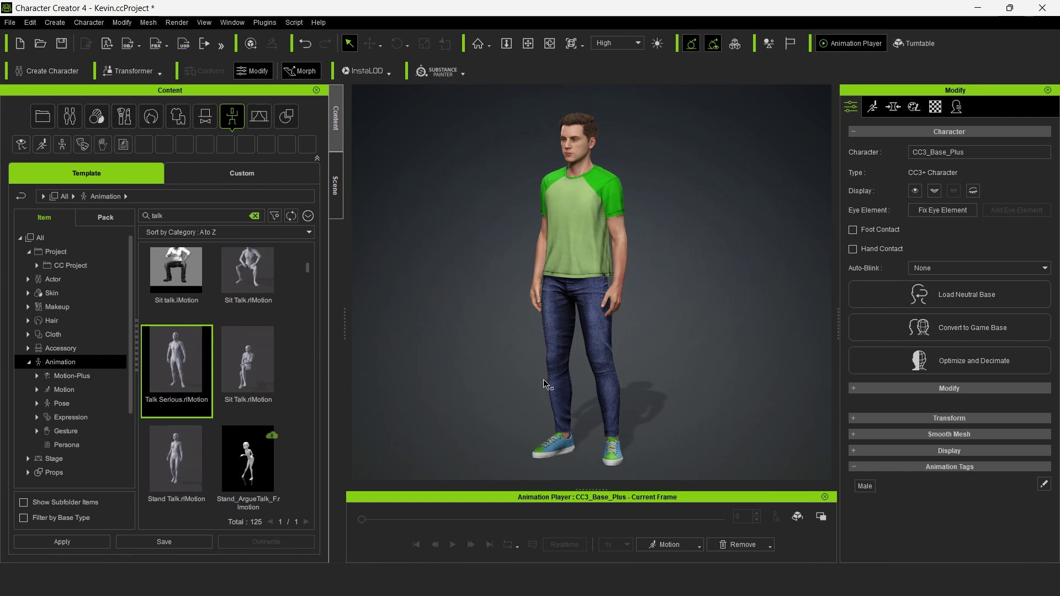
# Search the animation library for "walk" and find the folder path of the Walk_M motion file.
pyautogui.click(254, 215)
pyautogui.click(216, 215)
pyautogui.write('walk')
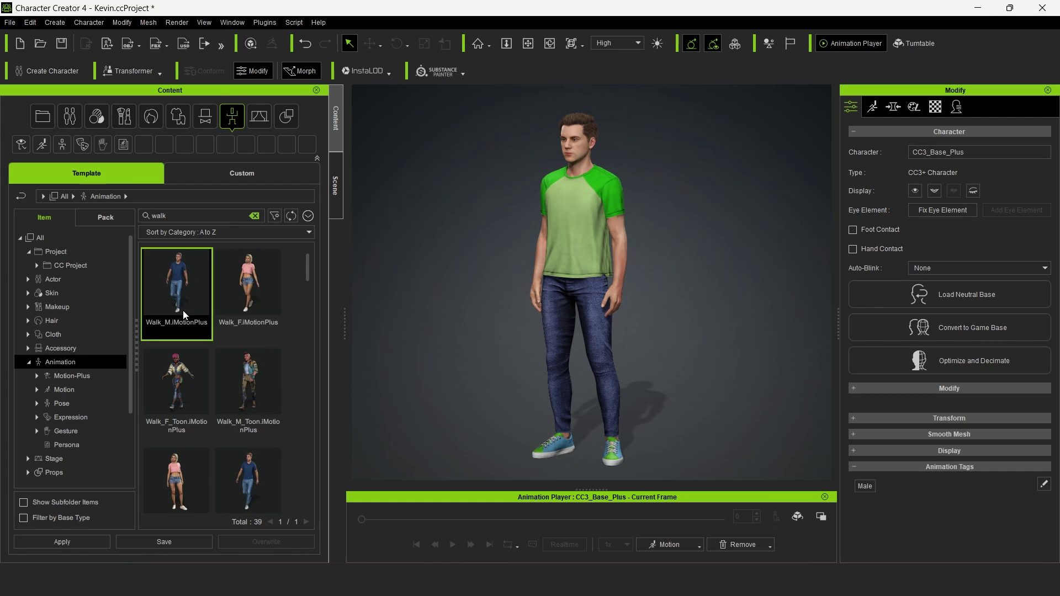
pyautogui.rightClick(183, 310)
pyautogui.click(238, 378)
pyautogui.click(375, 174)
# Add the Walk_M motion from the 01_Male folder to the Perform list and close the list editor.
pyautogui.click(698, 547)
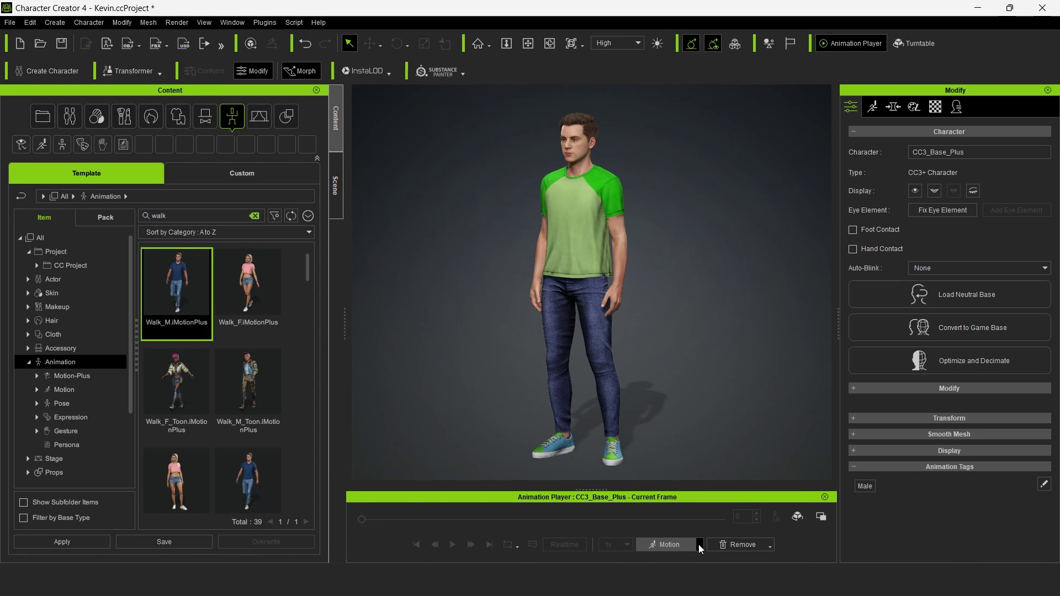
pyautogui.click(699, 546)
pyautogui.click(754, 501)
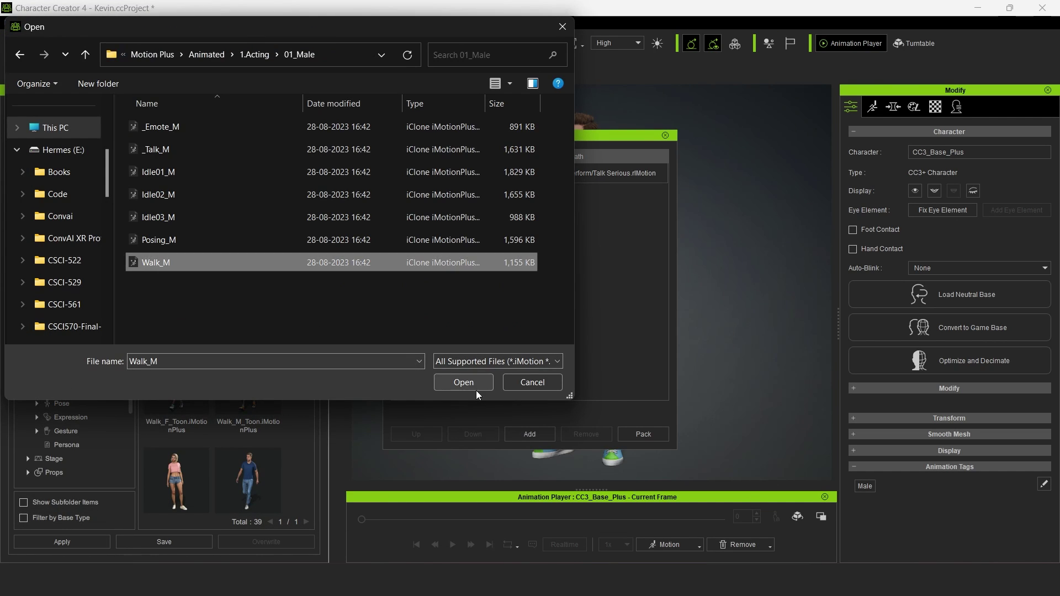
pyautogui.click(476, 389)
pyautogui.click(529, 434)
pyautogui.press('Escape')
pyautogui.press('Escape')
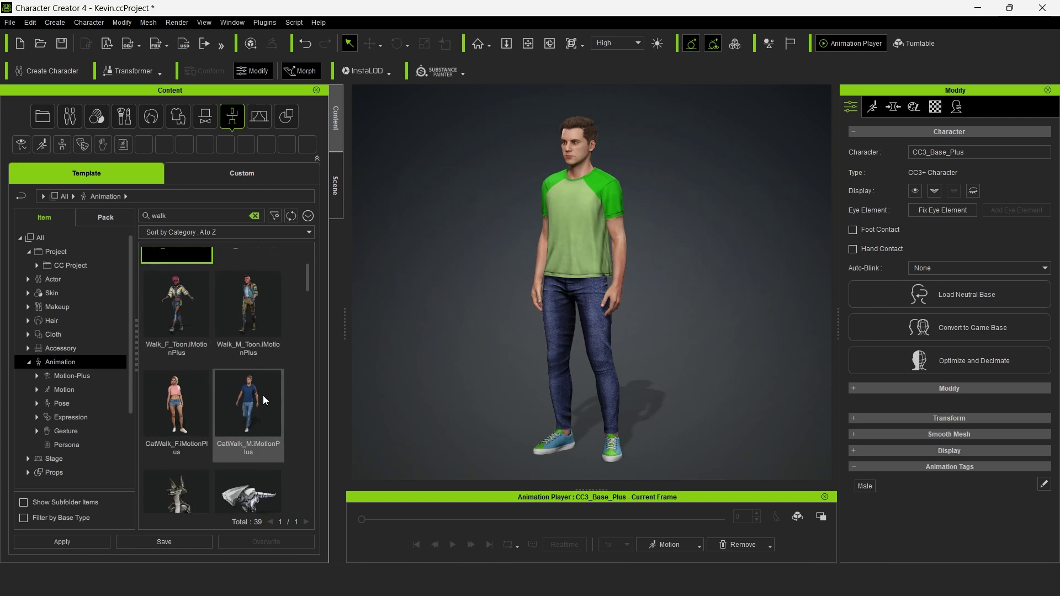
# Search the library for "dance", apply DanceTurn_M to the character, add it to the Perform list and save the project.
pyautogui.click(254, 216)
pyautogui.write('dance')
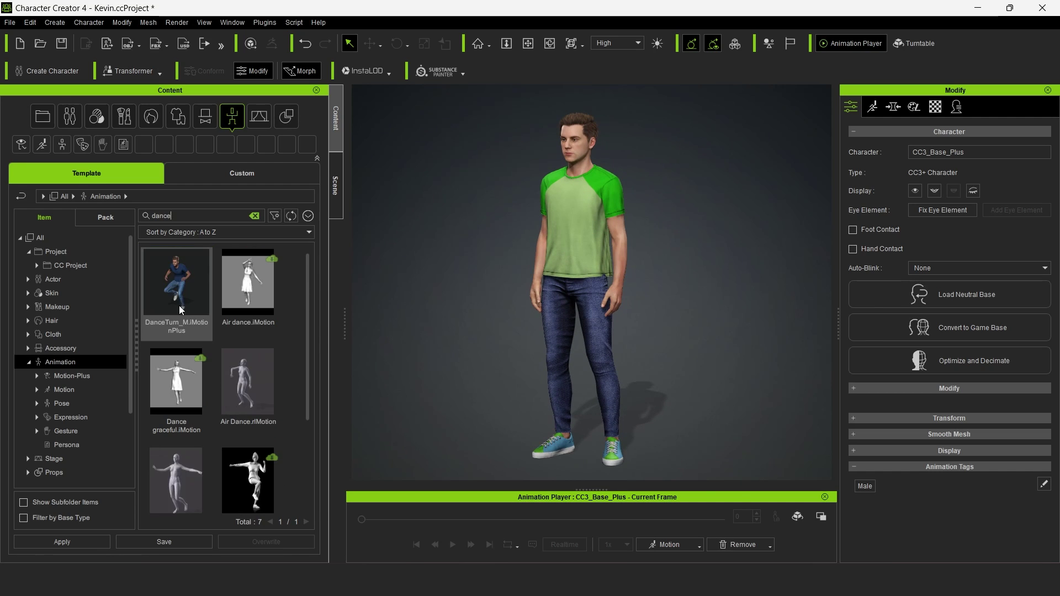
pyautogui.moveTo(179, 306); pyautogui.dragTo(428, 381)
pyautogui.click(674, 545)
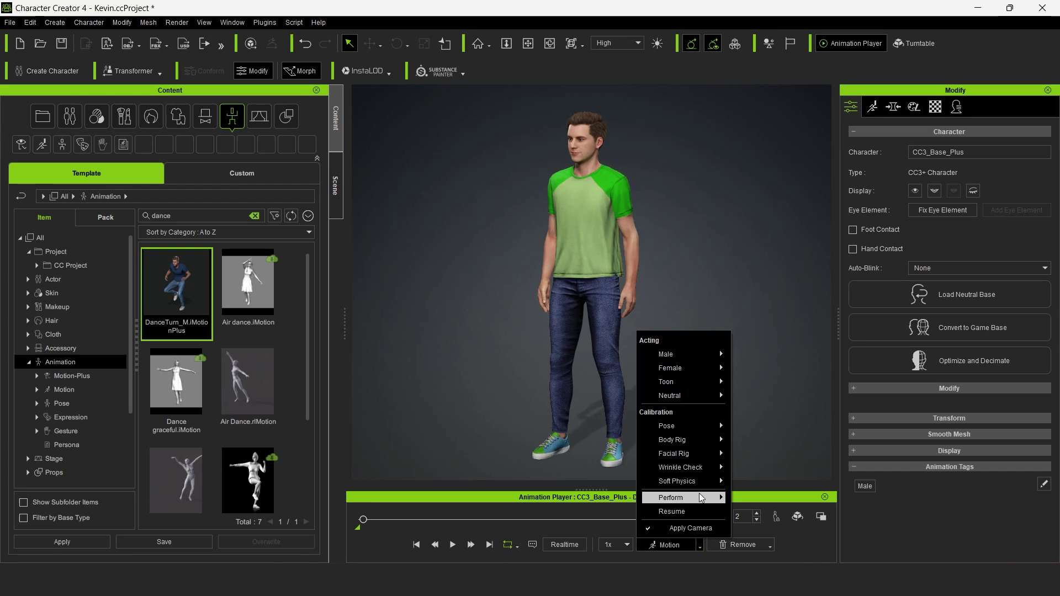
pyautogui.click(684, 493)
pyautogui.click(529, 434)
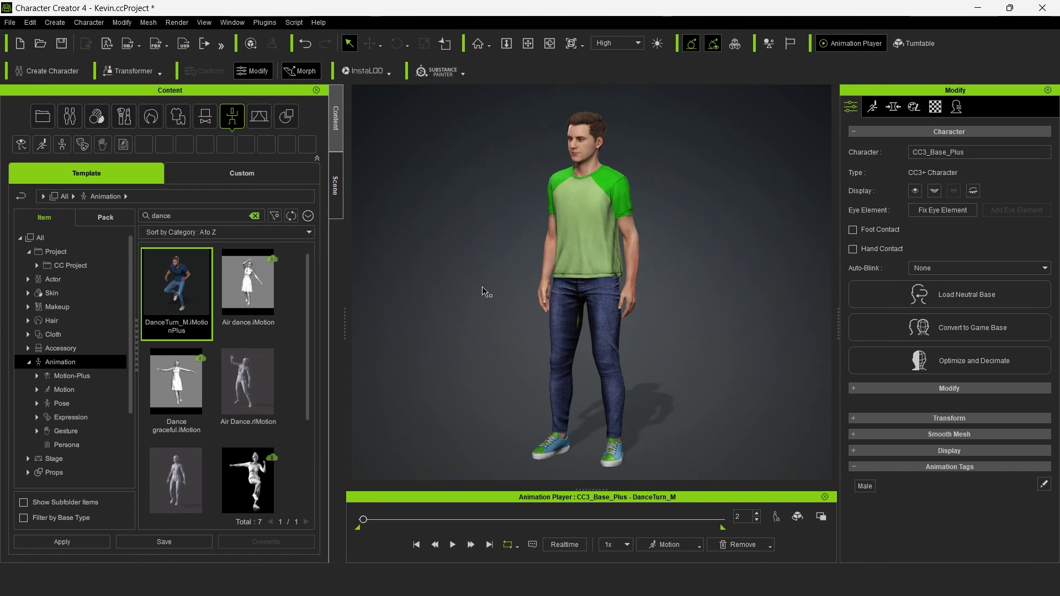
pyautogui.hotkey('ctrl', 's')
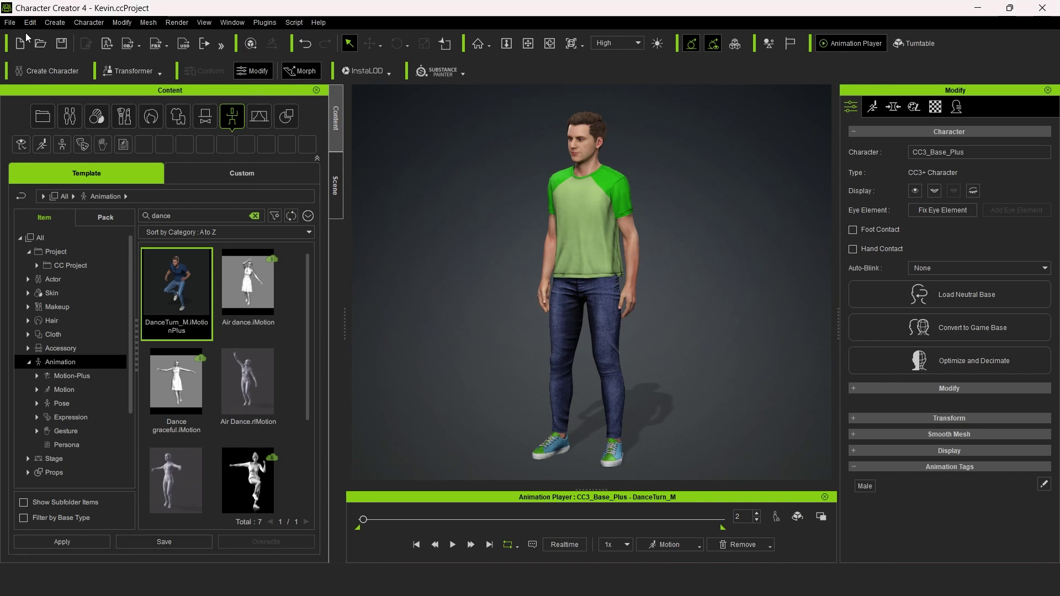
# Set up an FBX export of the clothed character with the Unity 3D target preset.
pyautogui.click(167, 47)
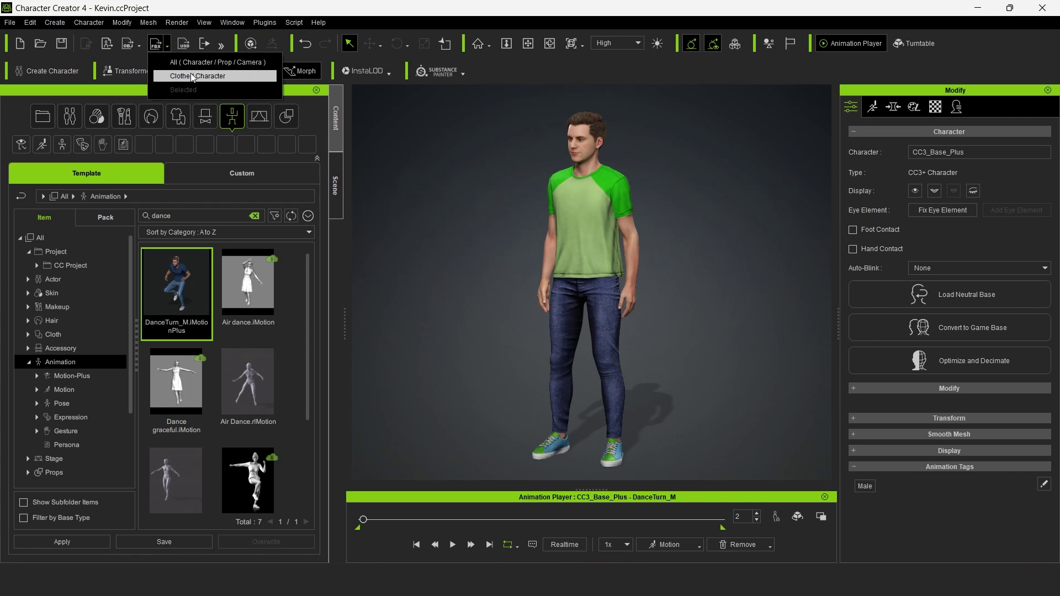
pyautogui.click(194, 76)
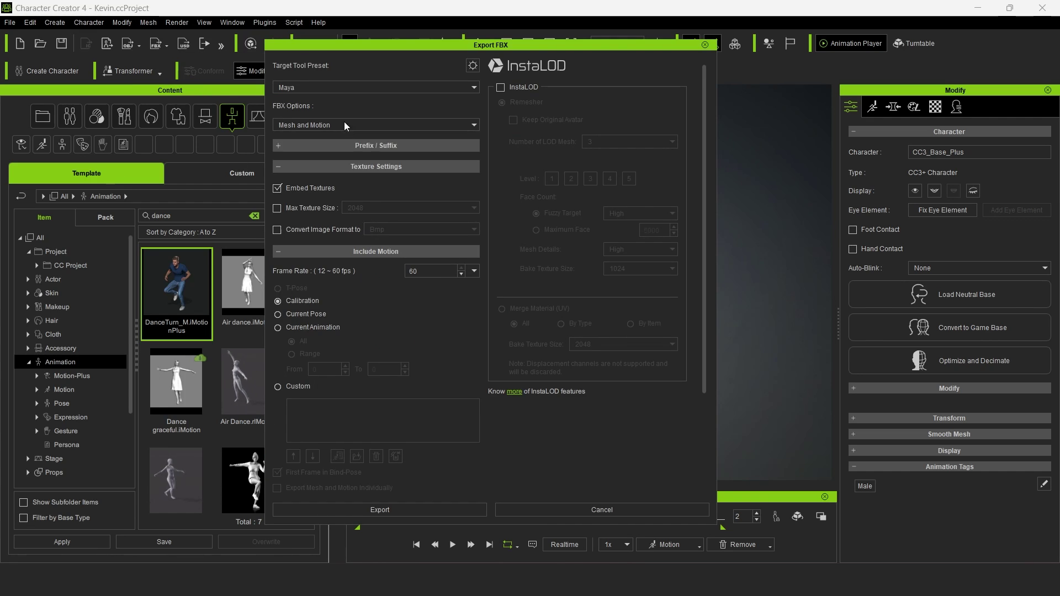
pyautogui.click(344, 88)
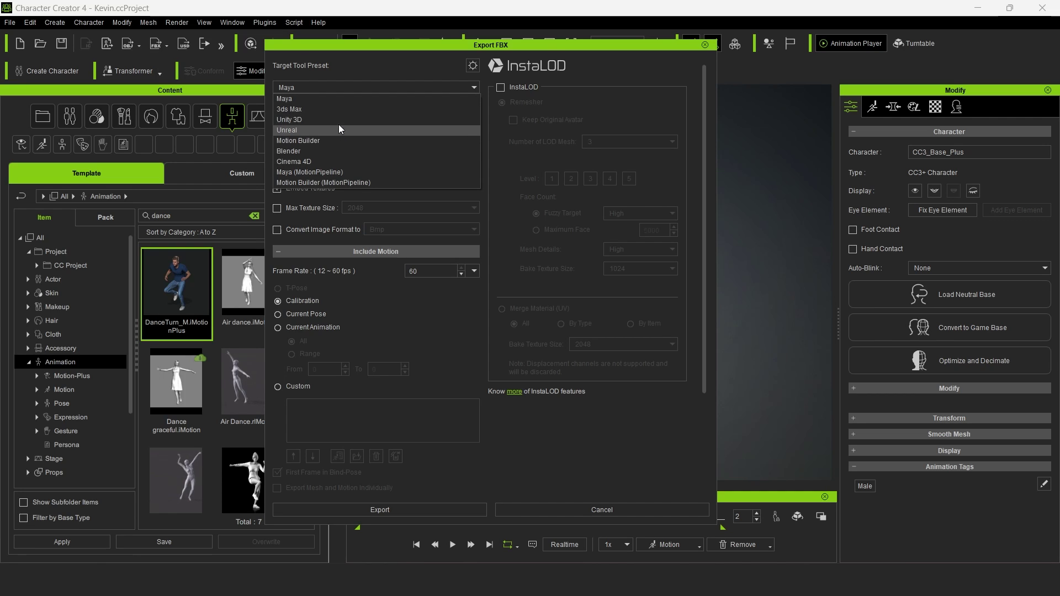
pyautogui.click(335, 118)
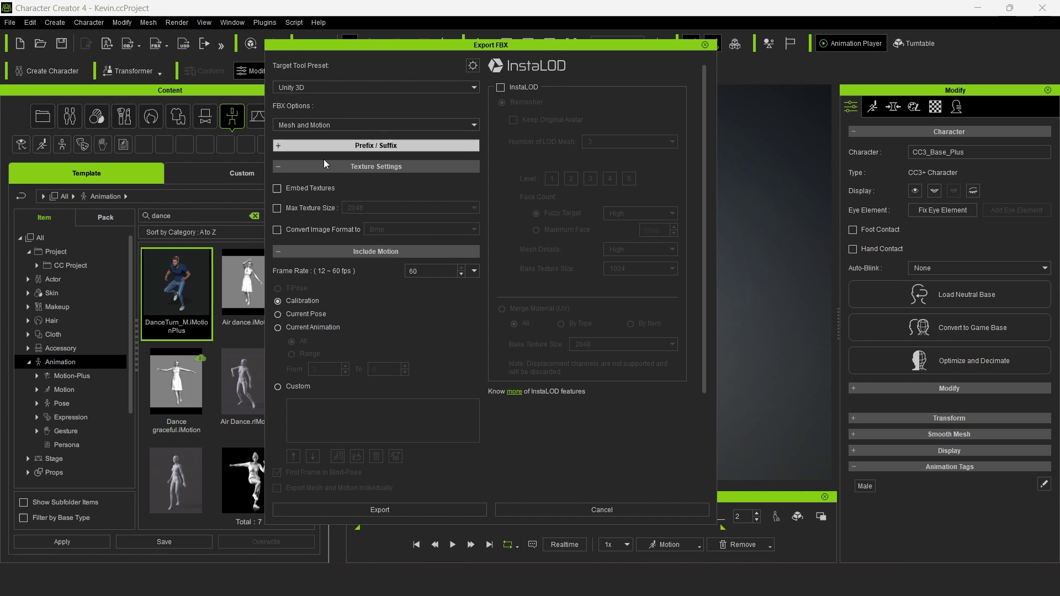
# Include custom motions in the FBX export by loading the motions from the Perform list.
pyautogui.scroll(-3, 313, 244)
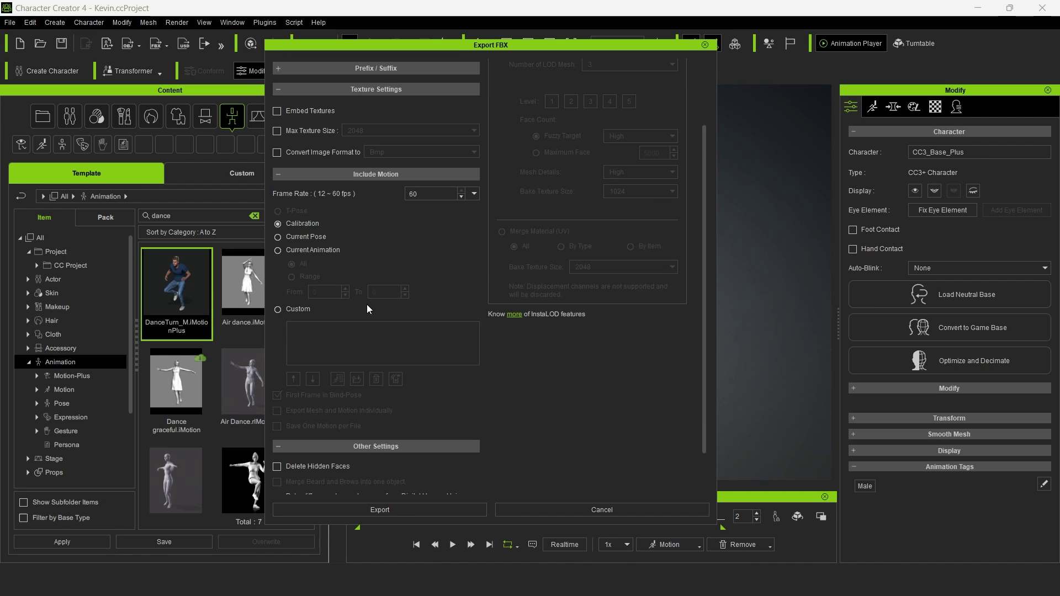
pyautogui.click(277, 276)
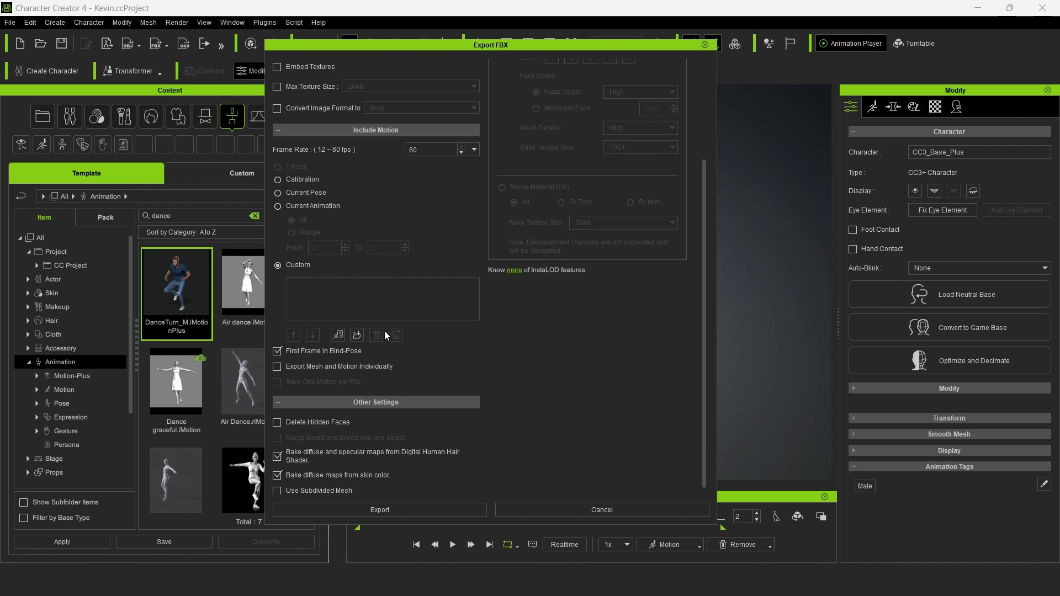
pyautogui.click(342, 338)
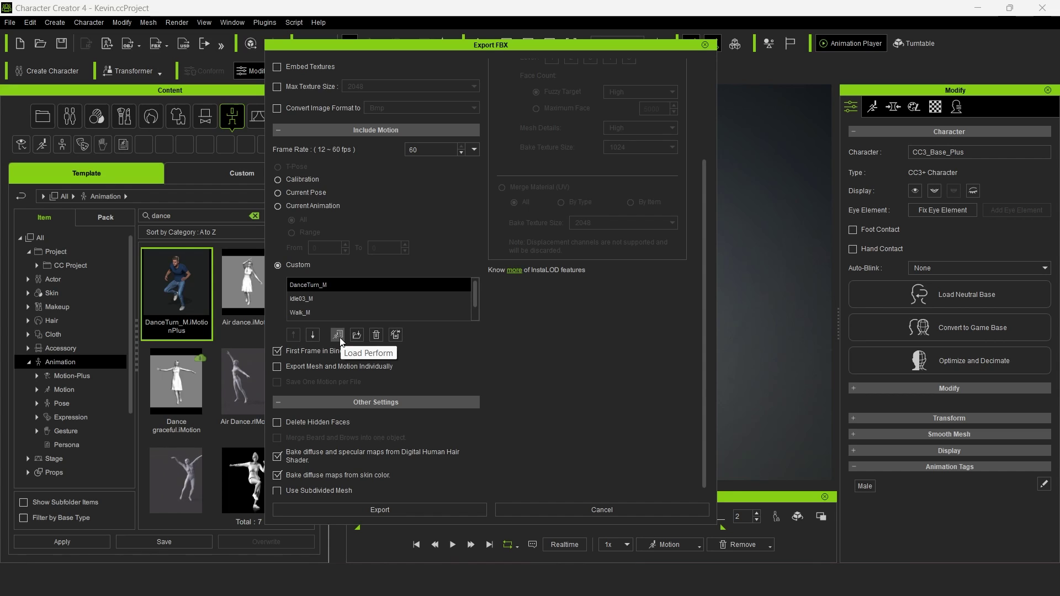
# Turn off First Frame in Bind-Pose and enable exporting mesh and motion individually with one motion per file.
pyautogui.click(333, 349)
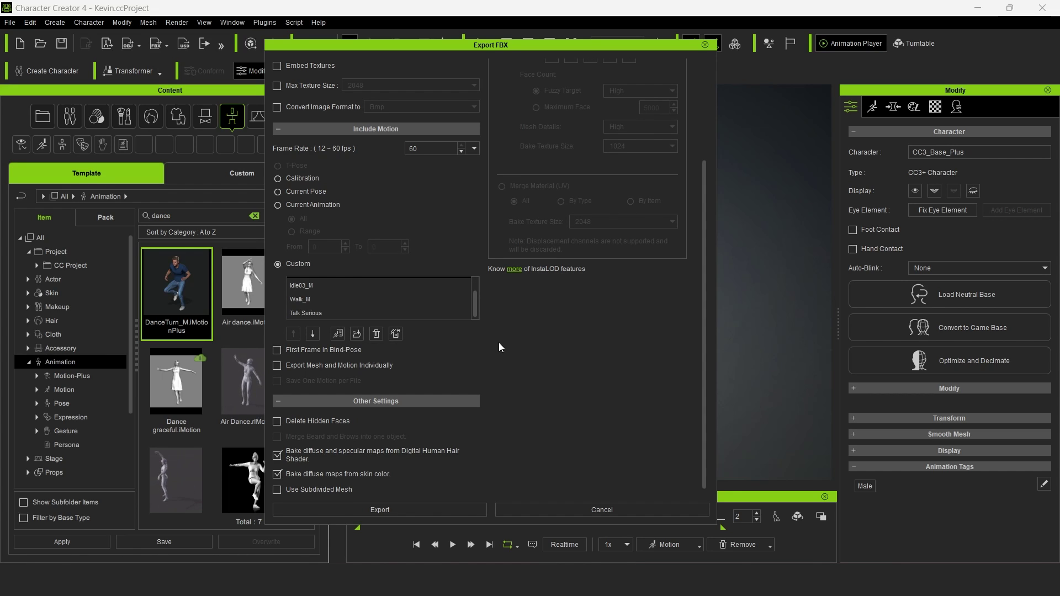
pyautogui.click(288, 366)
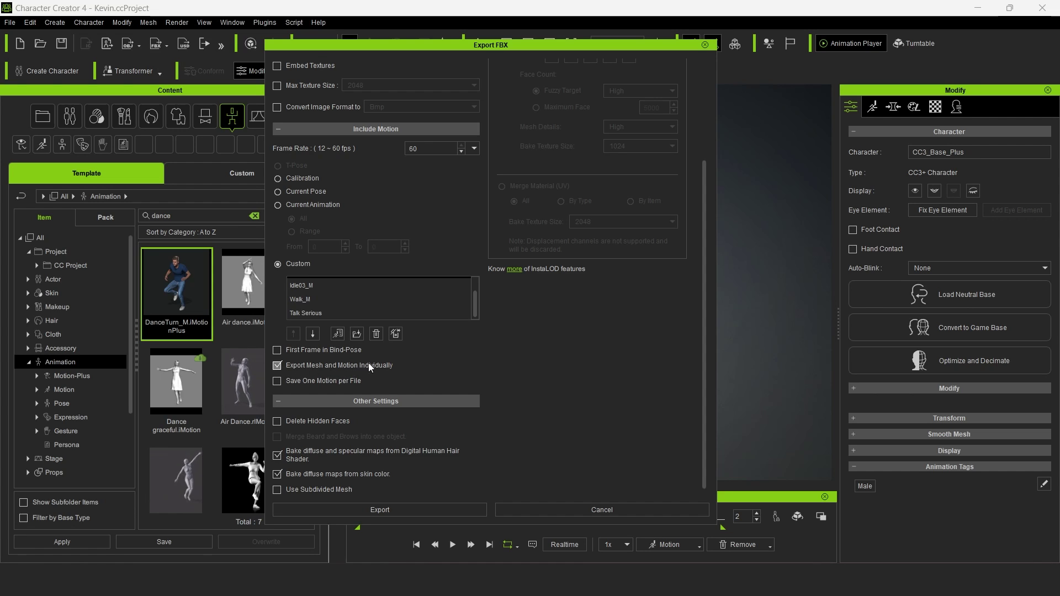
pyautogui.click(313, 383)
# Export the character FBX as Convai_NPC_Kevin into a new Desktop folder named Convai NPC Kevin.
pyautogui.click(387, 512)
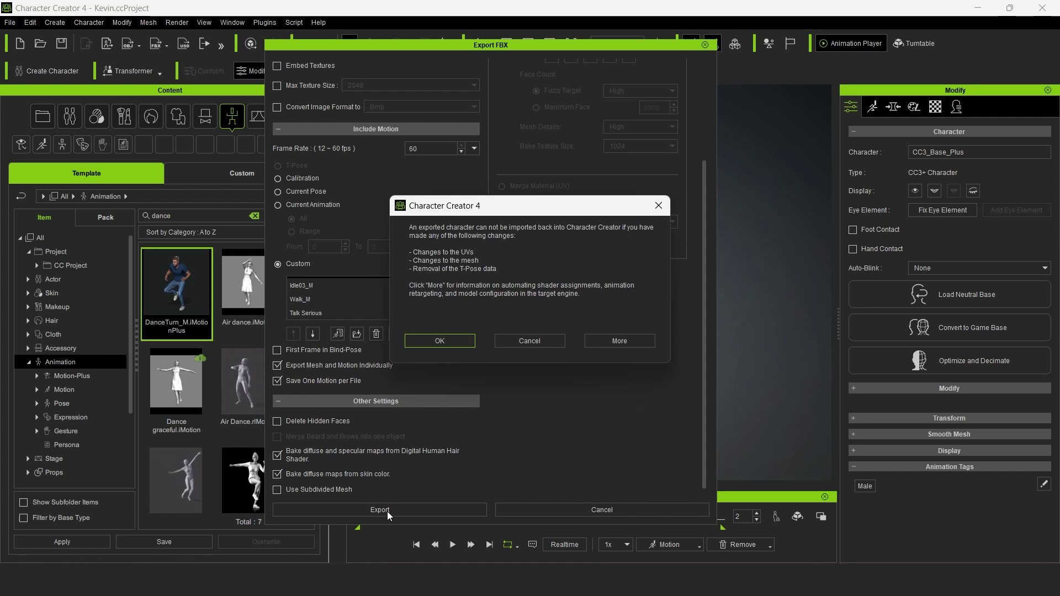
pyautogui.click(440, 340)
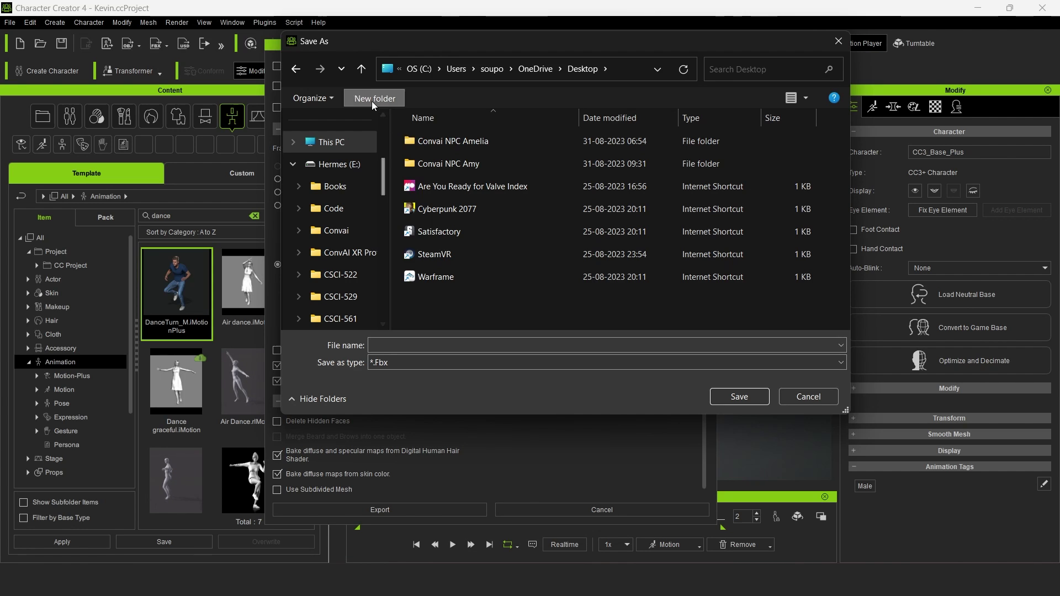
pyautogui.click(374, 98)
pyautogui.write('ConvaiKevin')
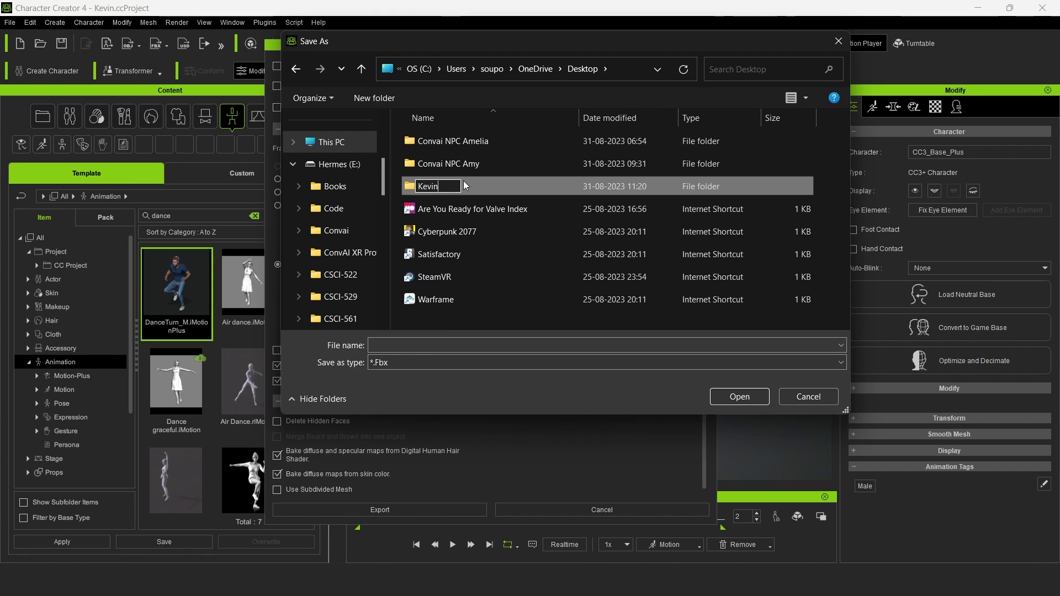
pyautogui.write(' NPC')
pyautogui.press('Return')
pyautogui.press('Return')
pyautogui.write('Convai NPC')
pyautogui.press('Return')
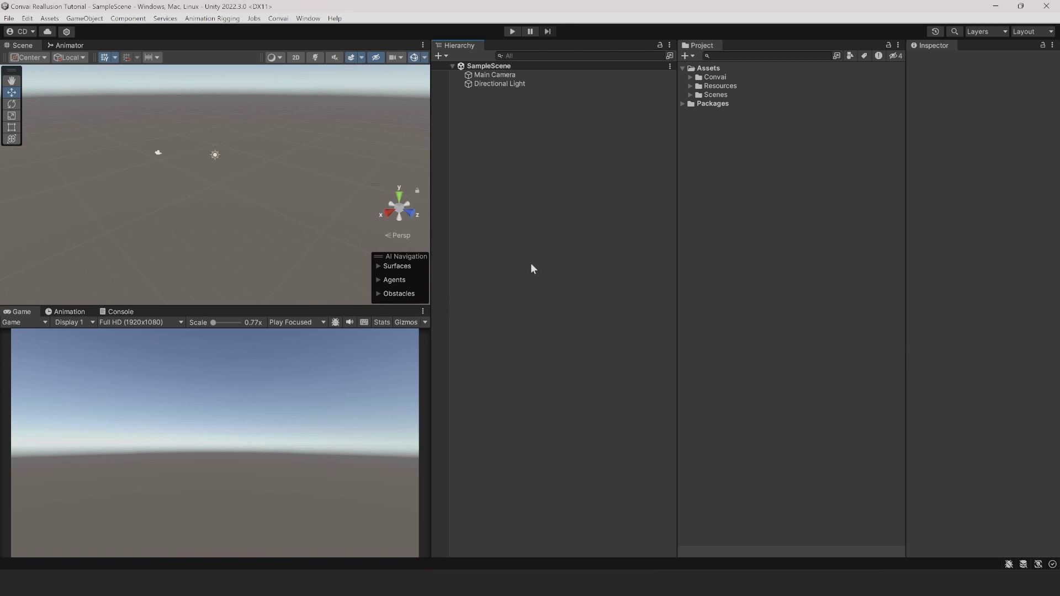
# Switch to the Unity project, open the Convai setup, paste the Convai API key and submit it.
pyautogui.click(276, 20)
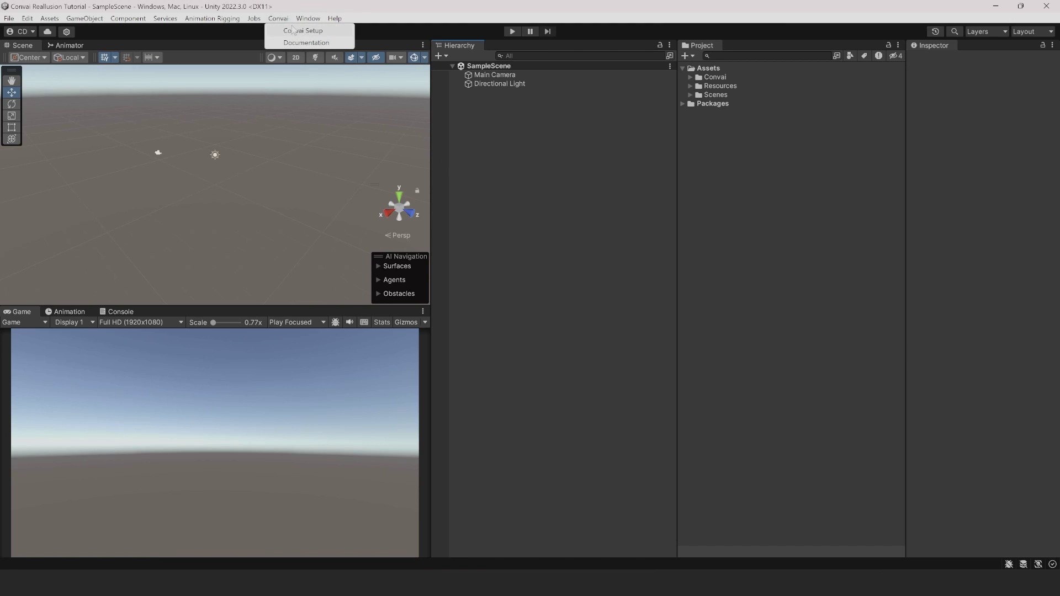
pyautogui.click(293, 30)
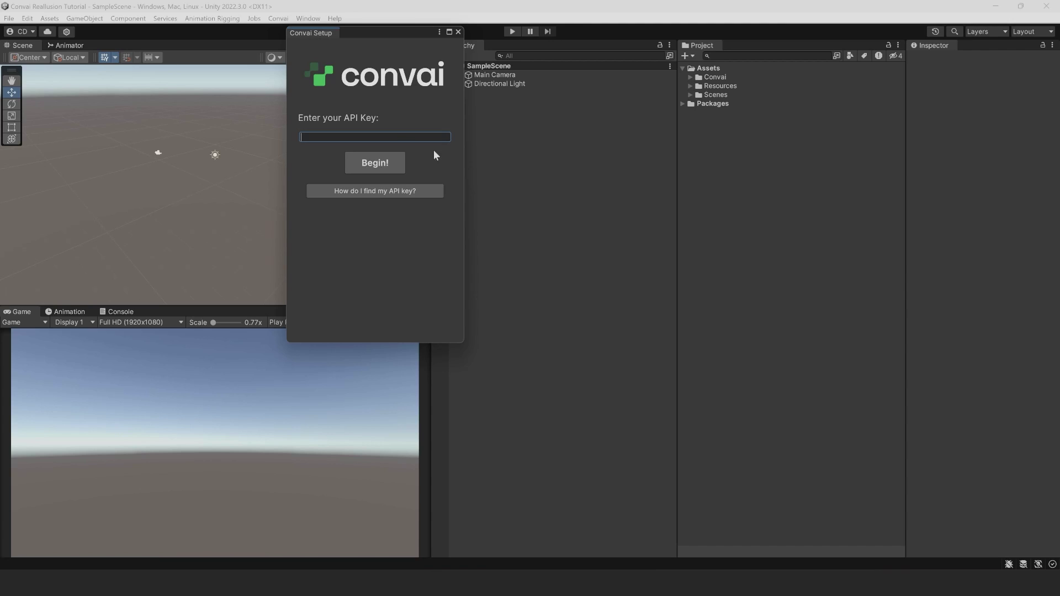
pyautogui.hotkey('ctrl', 'v')
pyautogui.press('Tab')
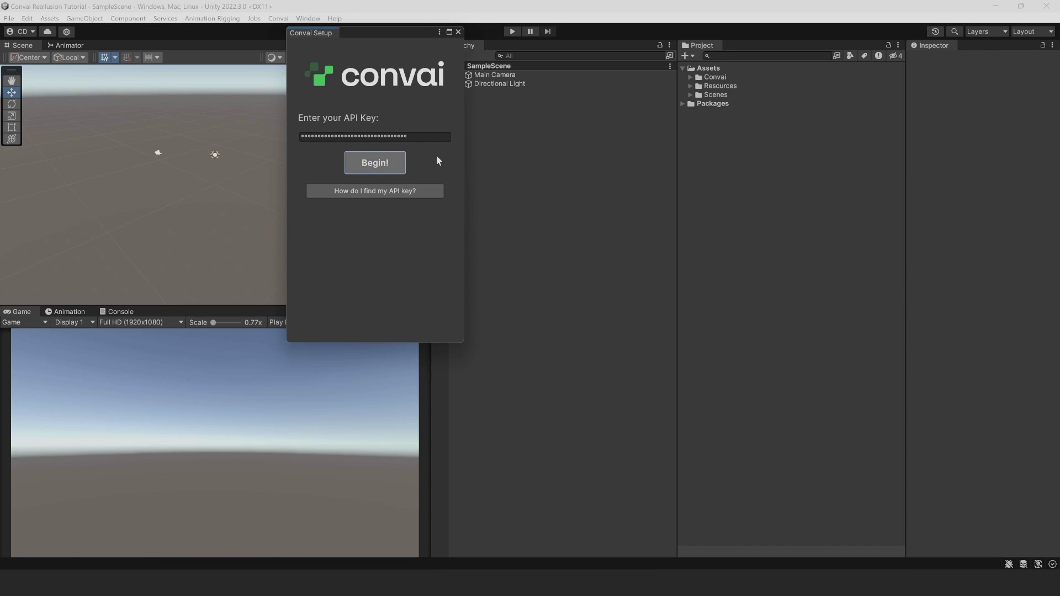
pyautogui.press('Return')
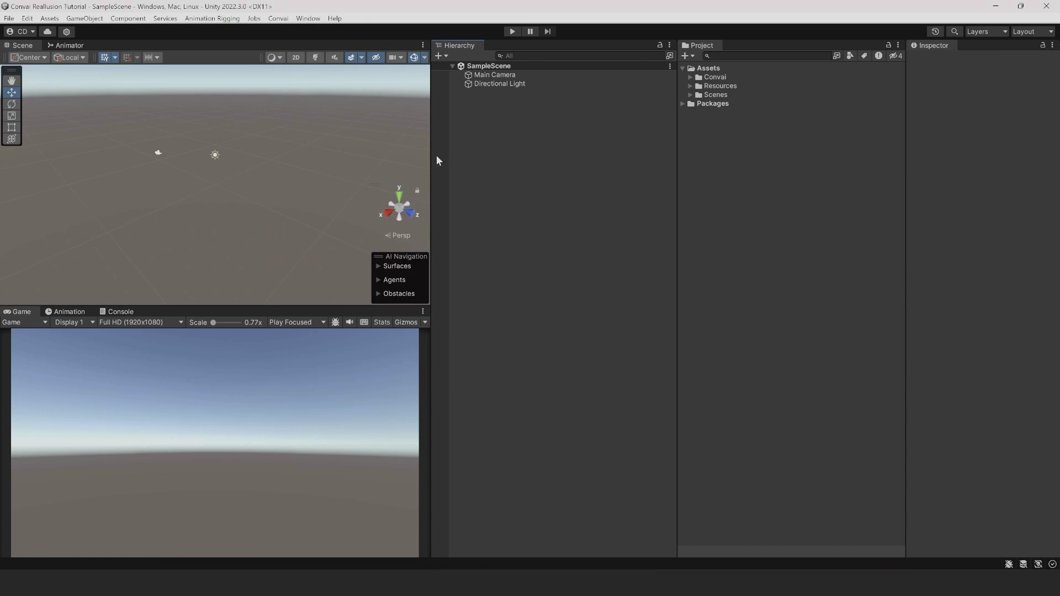
pyautogui.click(692, 86)
pyautogui.click(690, 85)
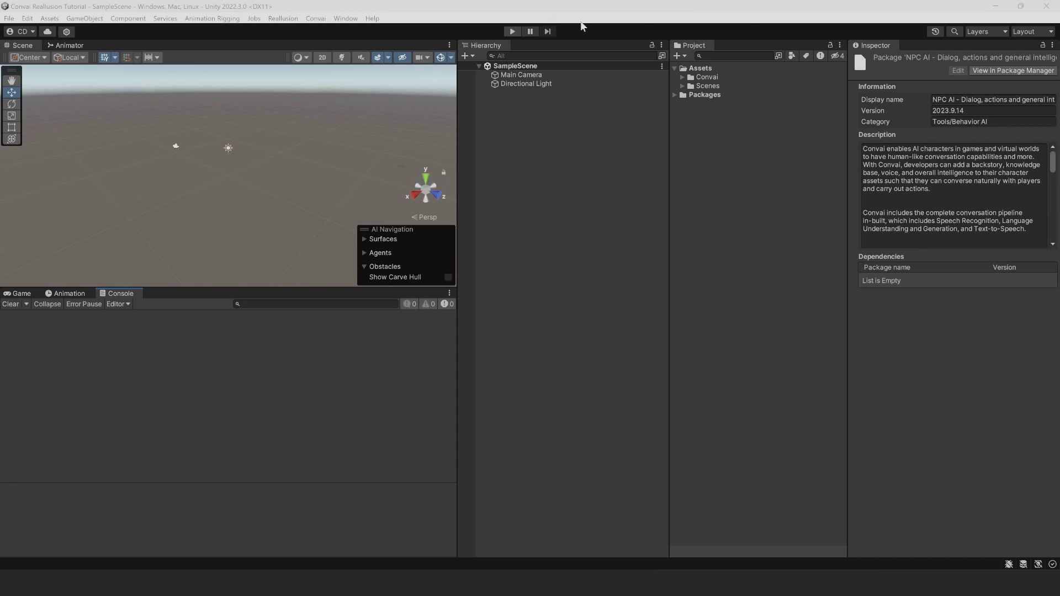
# Delete the cc_unity_tools_3D-1.5.2 folder from the Convai Plugins folder and clear the console.
pyautogui.click(682, 78)
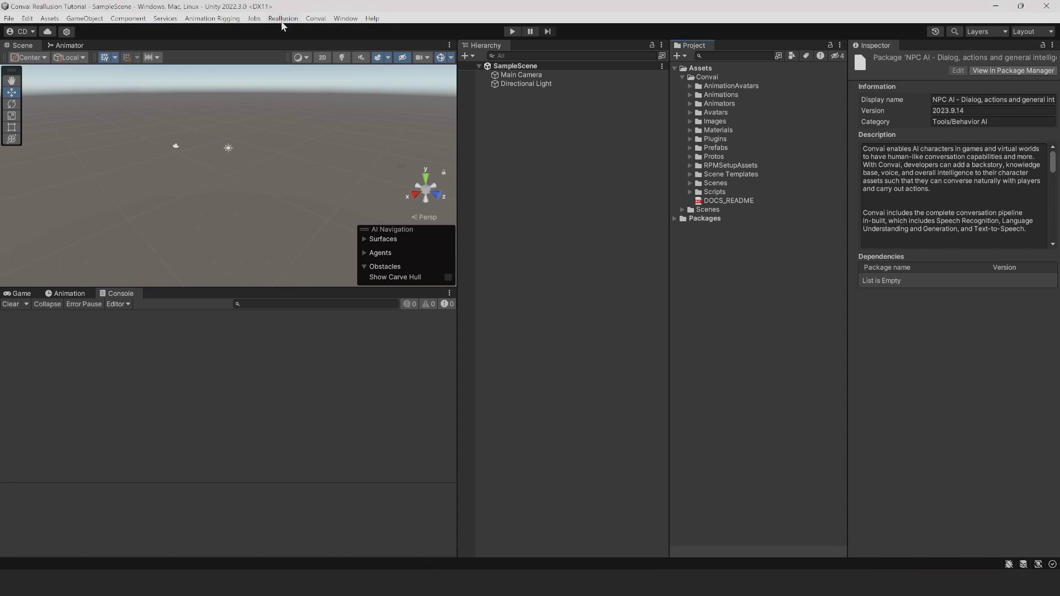
pyautogui.click(690, 139)
pyautogui.click(724, 149)
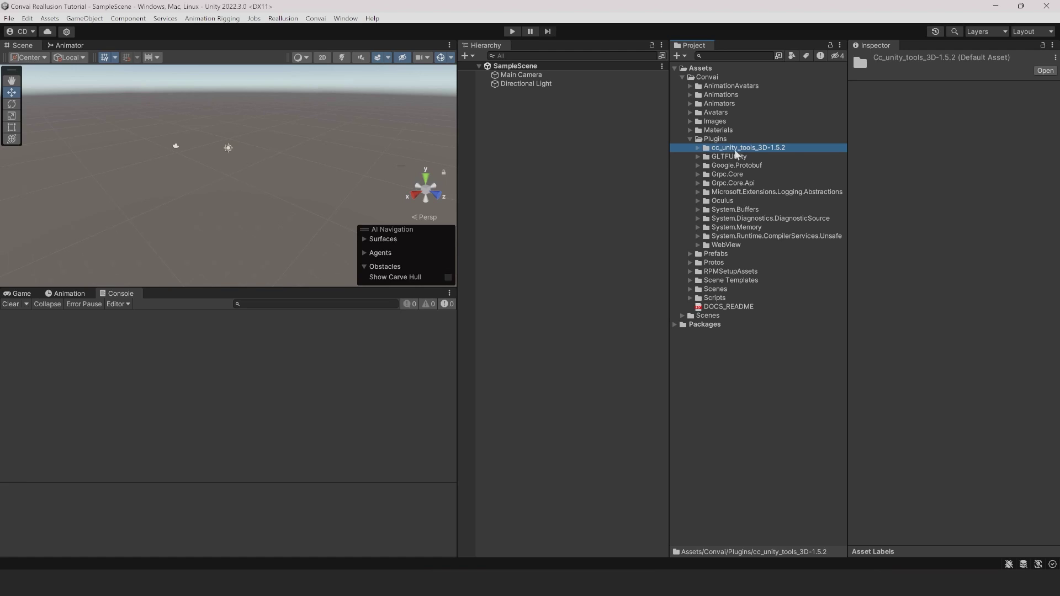
pyautogui.press('Delete')
pyautogui.click(561, 308)
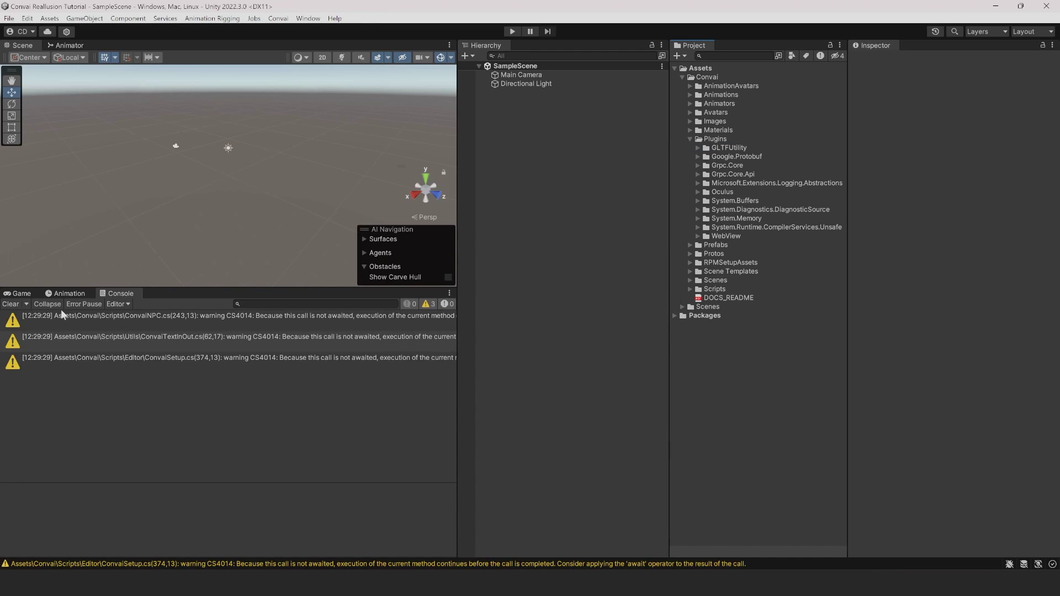
pyautogui.click(10, 304)
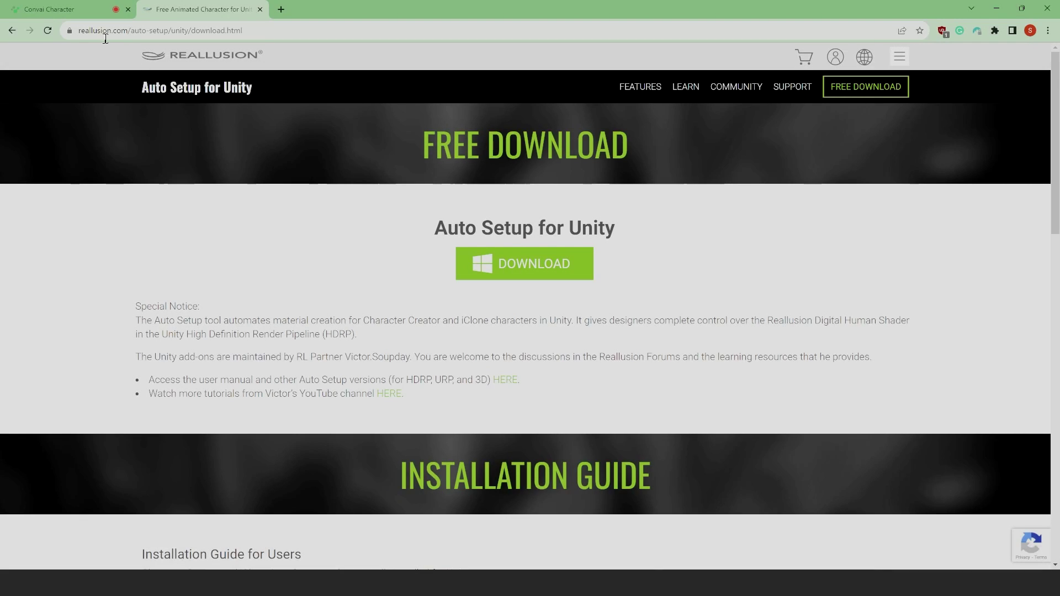
# Switch to the browser and download the source code zip of the CC/iC Unity Tools 1.5.2 3D release from GitHub.
pyautogui.click(105, 30)
pyautogui.click(535, 285)
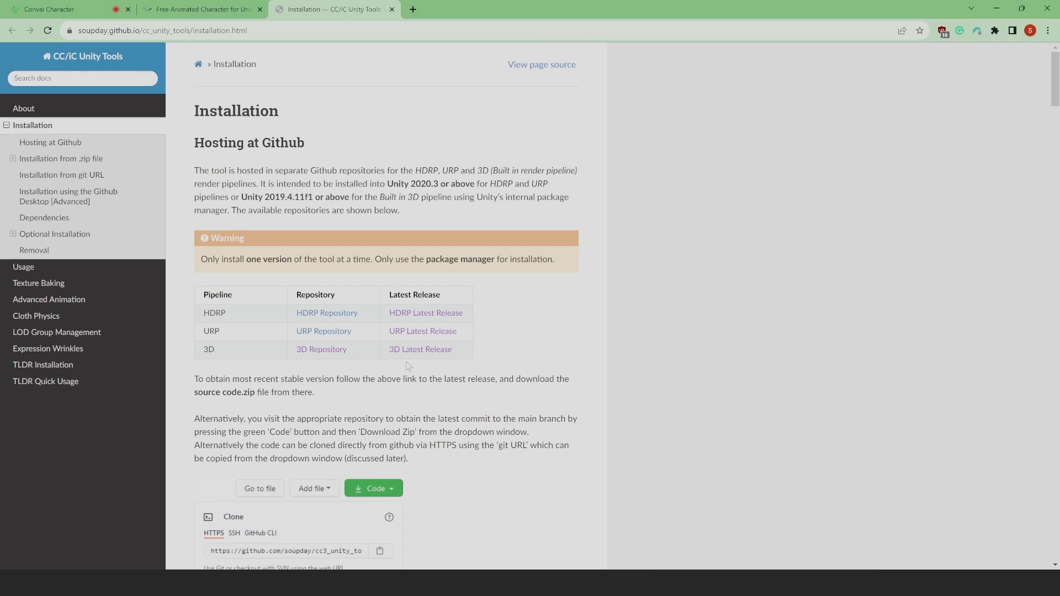
pyautogui.click(415, 353)
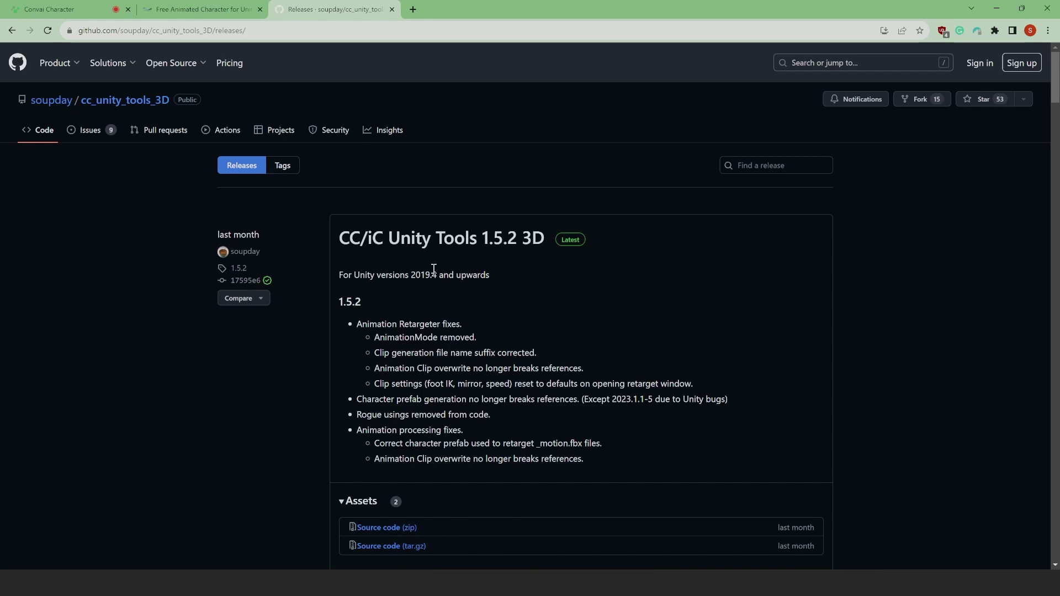
pyautogui.scroll(-2, 392, 421)
pyautogui.click(390, 423)
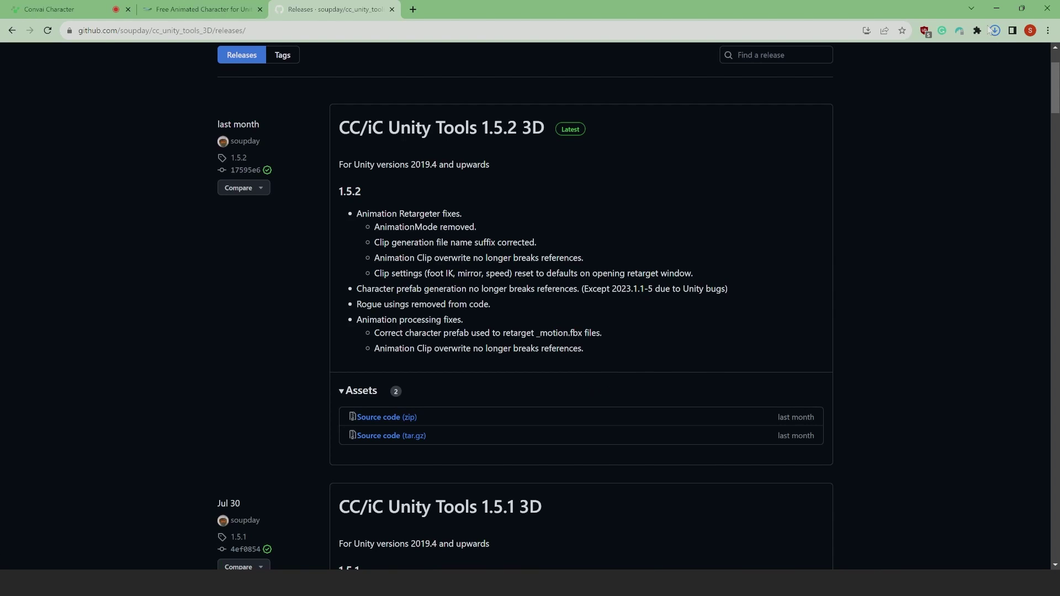
pyautogui.click(995, 30)
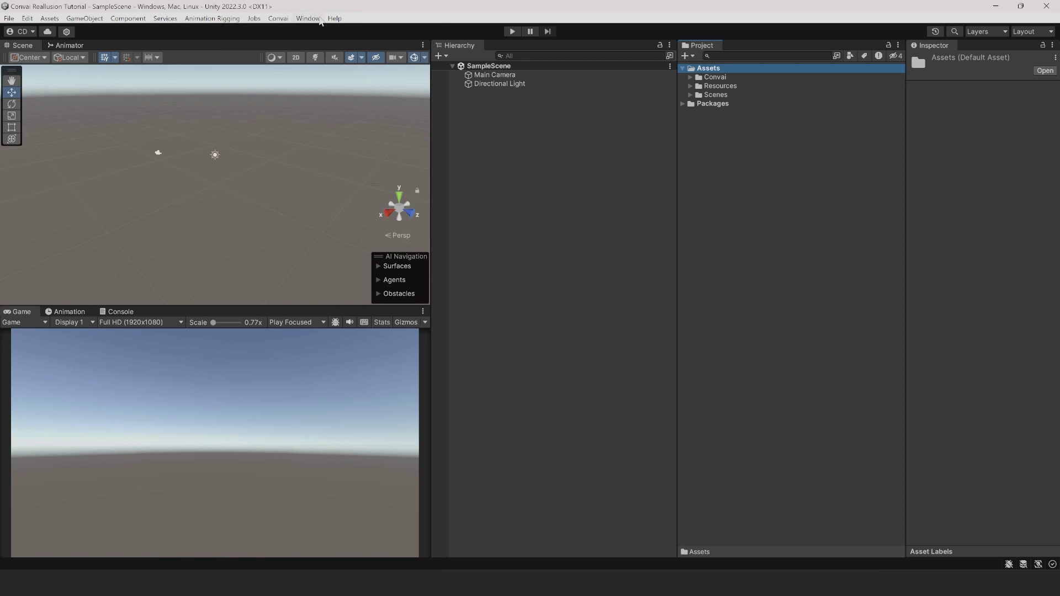
# Back in Unity, install CC/iC Unity Tools 3D from disk using the package file in cc_unity_tools_3D-1.5.2, and close the Package Manager.
pyautogui.click(319, 19)
pyautogui.click(360, 145)
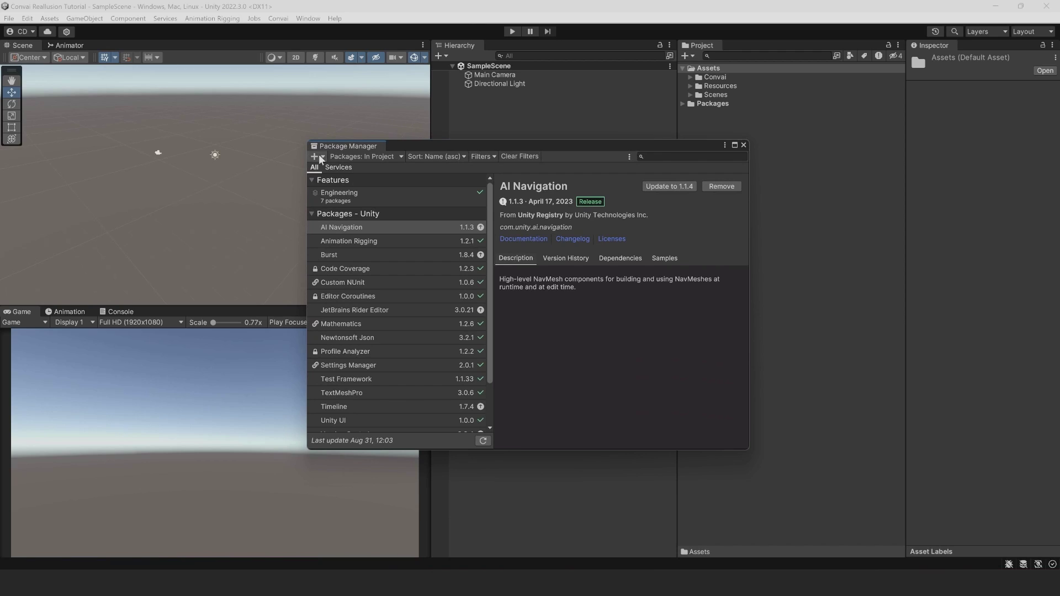
pyautogui.click(320, 158)
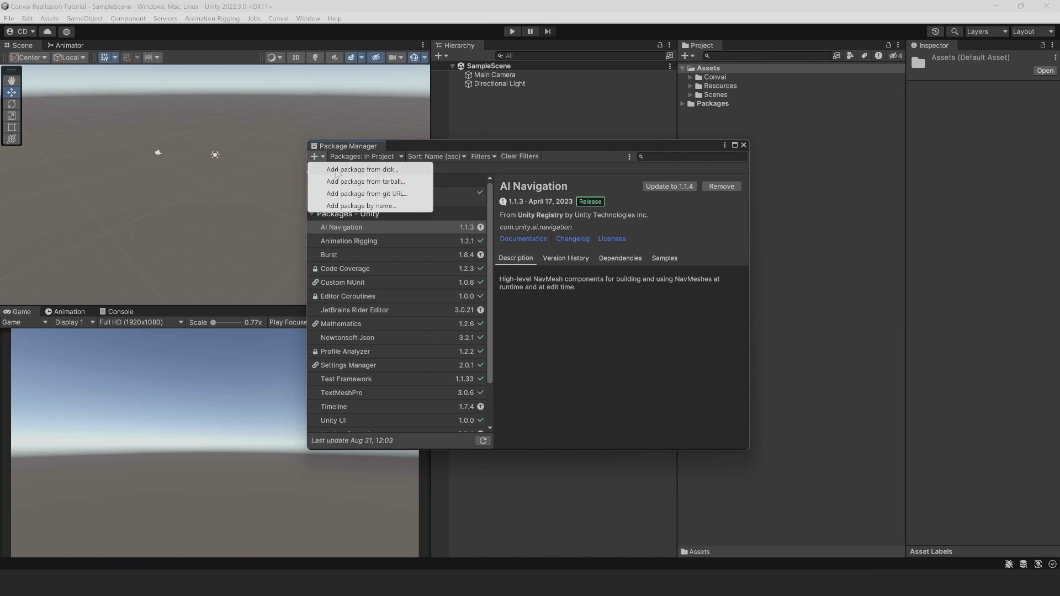
pyautogui.click(396, 171)
pyautogui.doubleClick(143, 124)
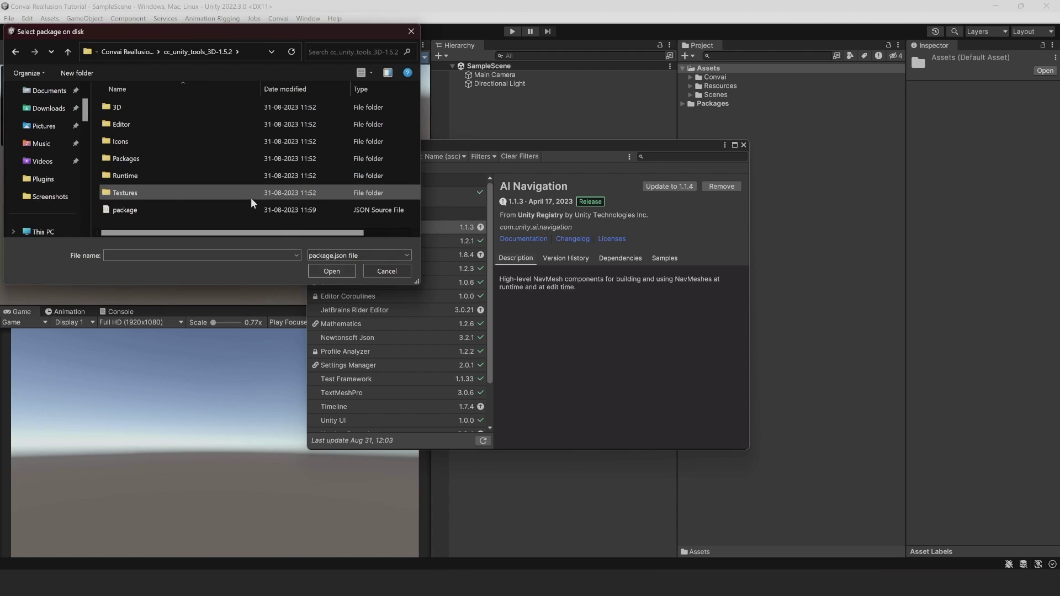
pyautogui.click(188, 213)
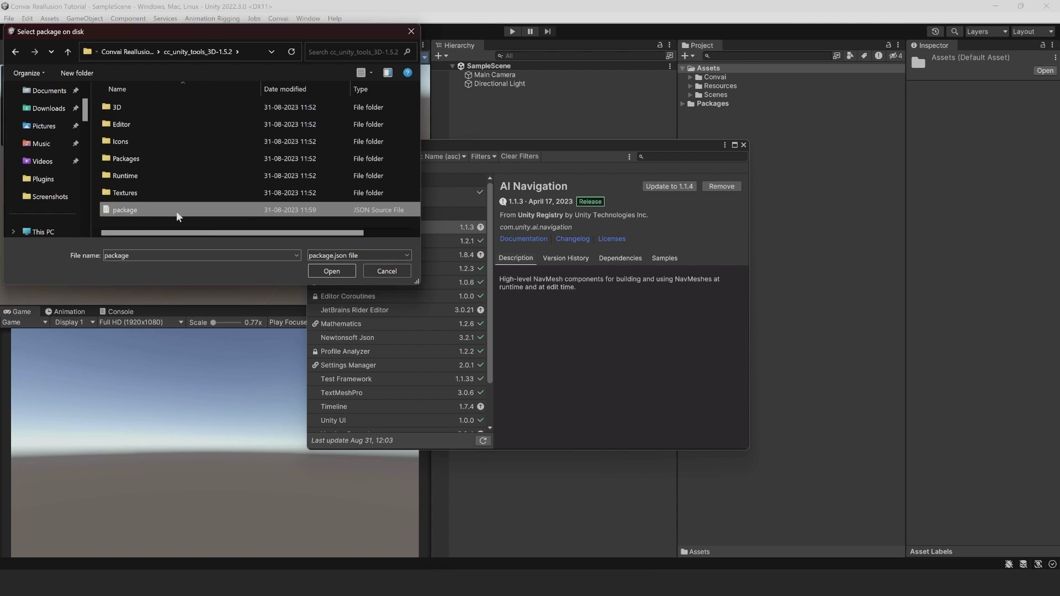
pyautogui.click(331, 271)
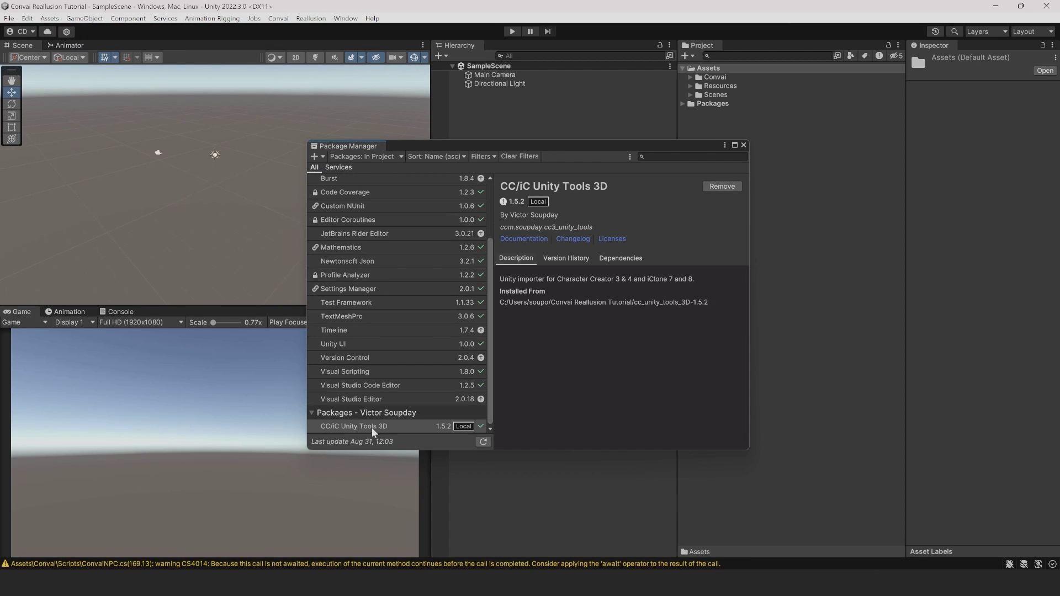
pyautogui.click(372, 427)
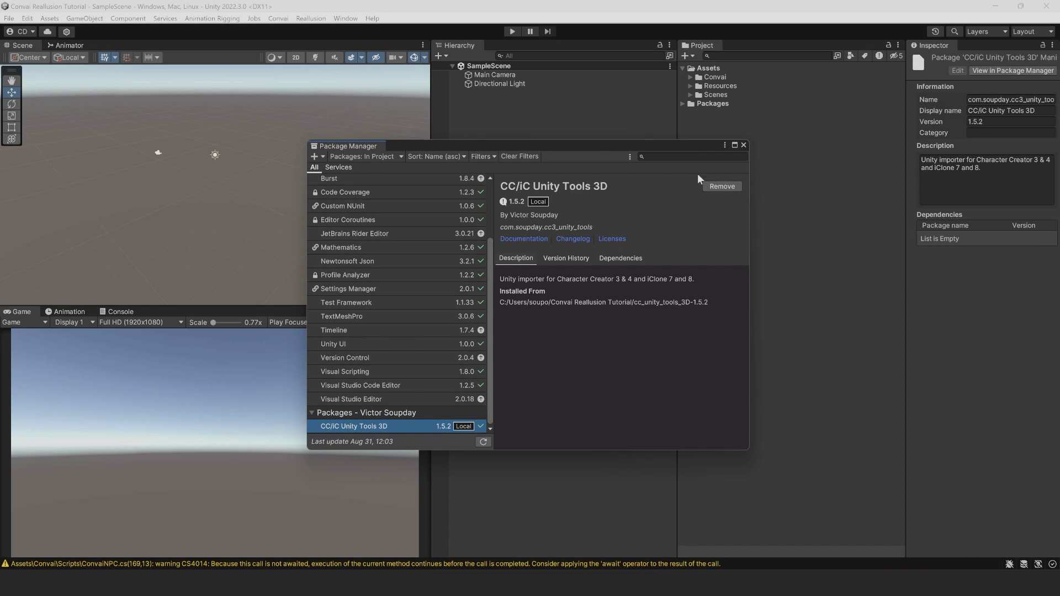
pyautogui.click(744, 145)
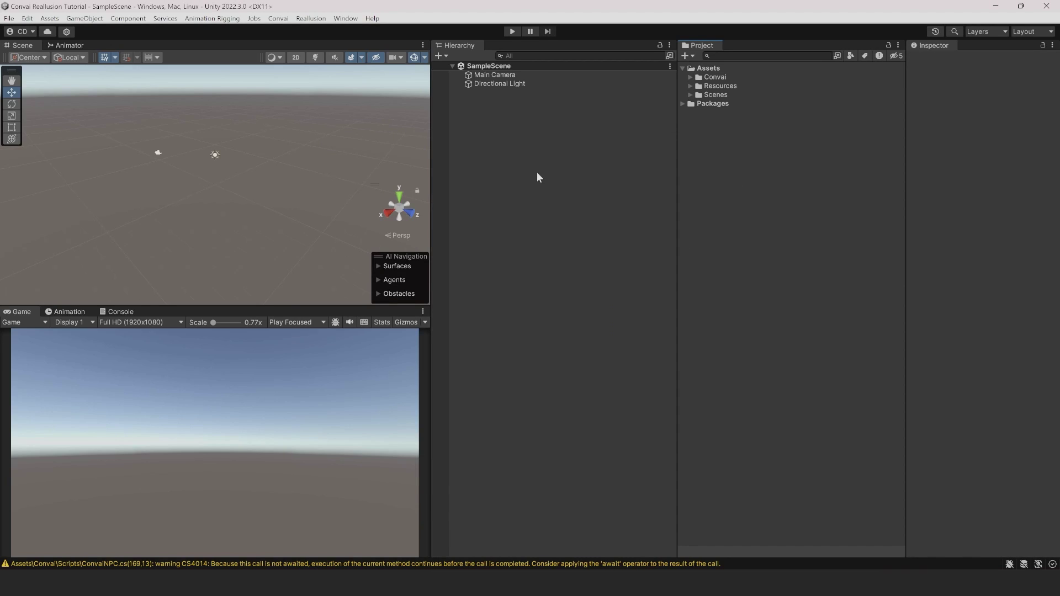
# Create a folder named CC4 Characters in the Assets folder.
pyautogui.rightClick(711, 72)
pyautogui.moveTo(853, 76)
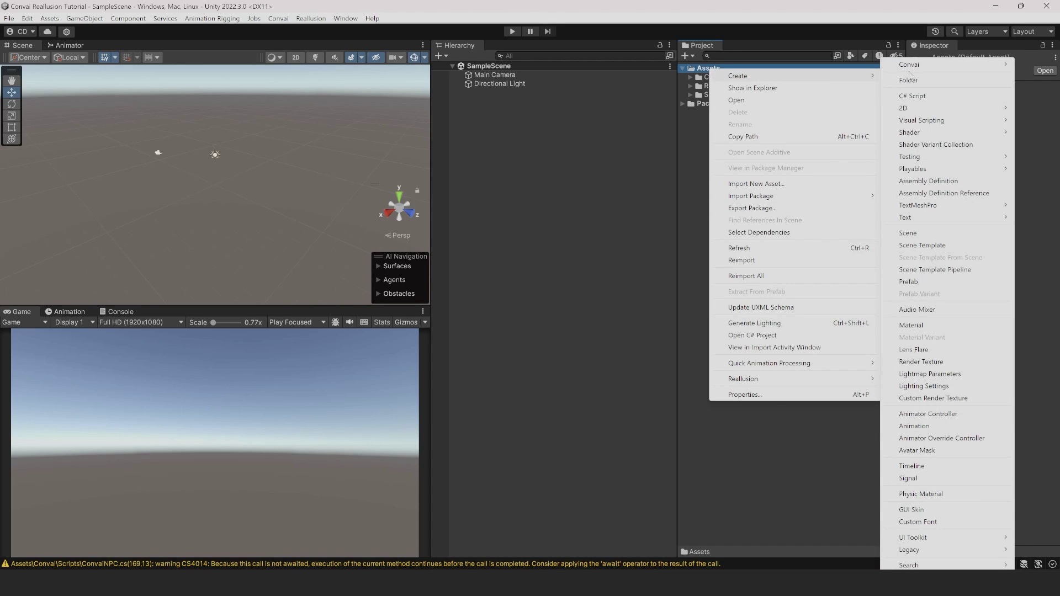
pyautogui.click(920, 81)
pyautogui.write('CC4 Characters')
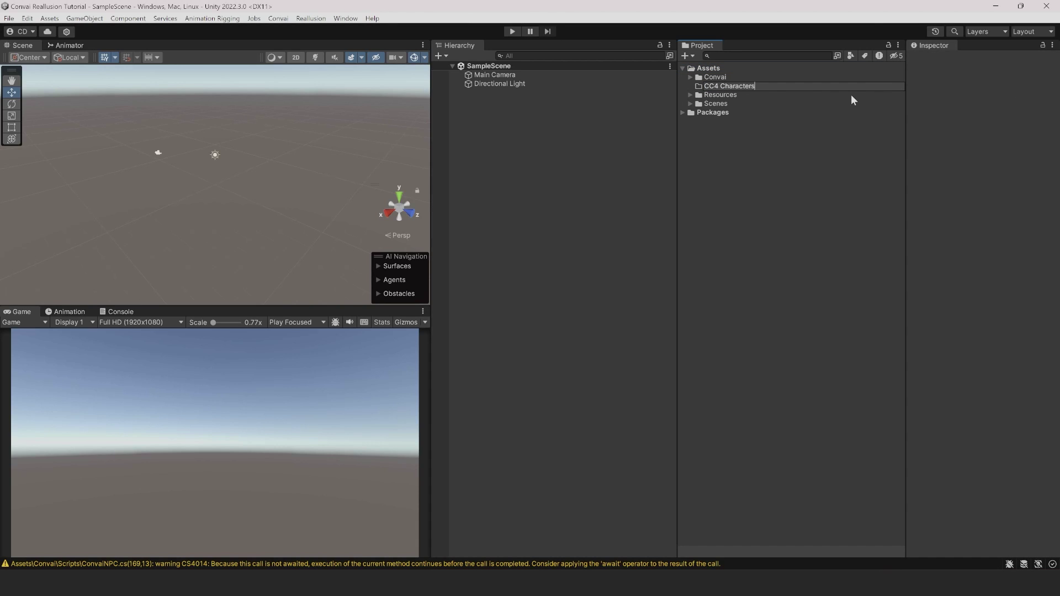
pyautogui.press('Return')
# Import the Convai NPC Kevin folder from the Desktop into CC4 Characters and fix the normal map settings of its textures.
pyautogui.hotkey('alt', 'Tab')
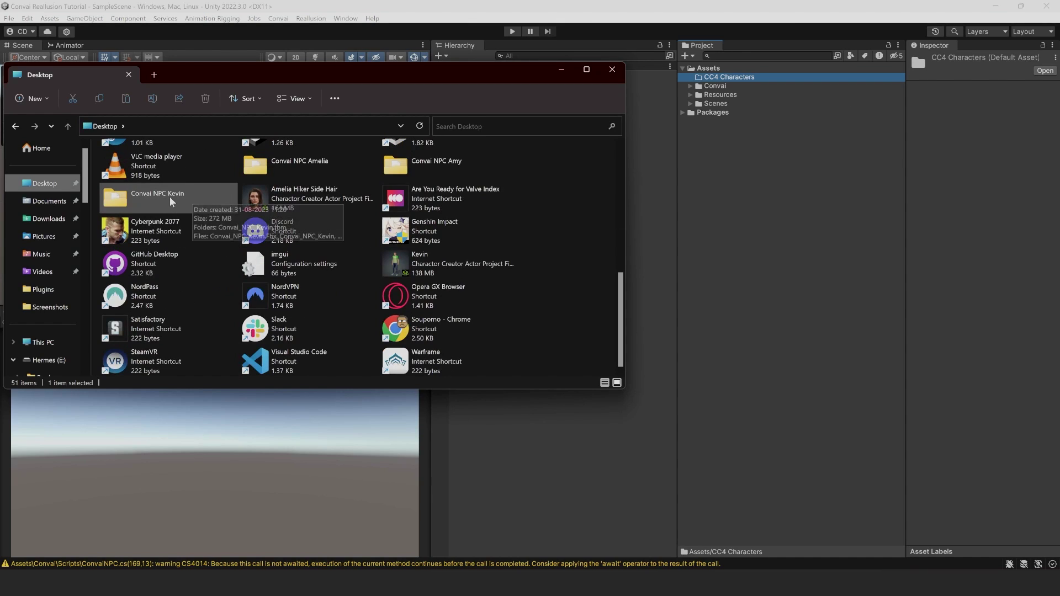
pyautogui.moveTo(171, 202); pyautogui.dragTo(766, 83)
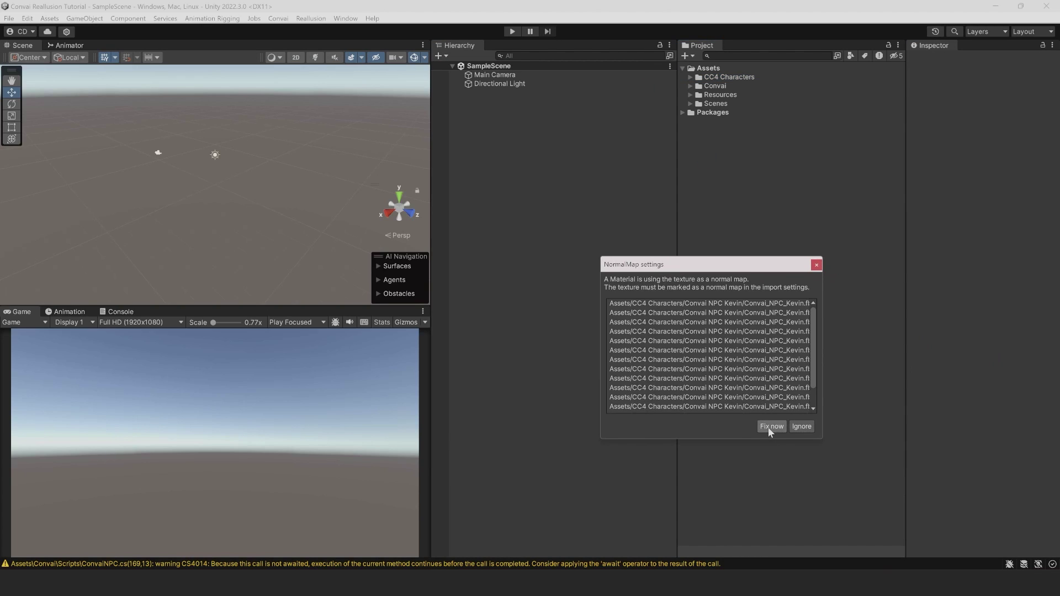
pyautogui.click(771, 427)
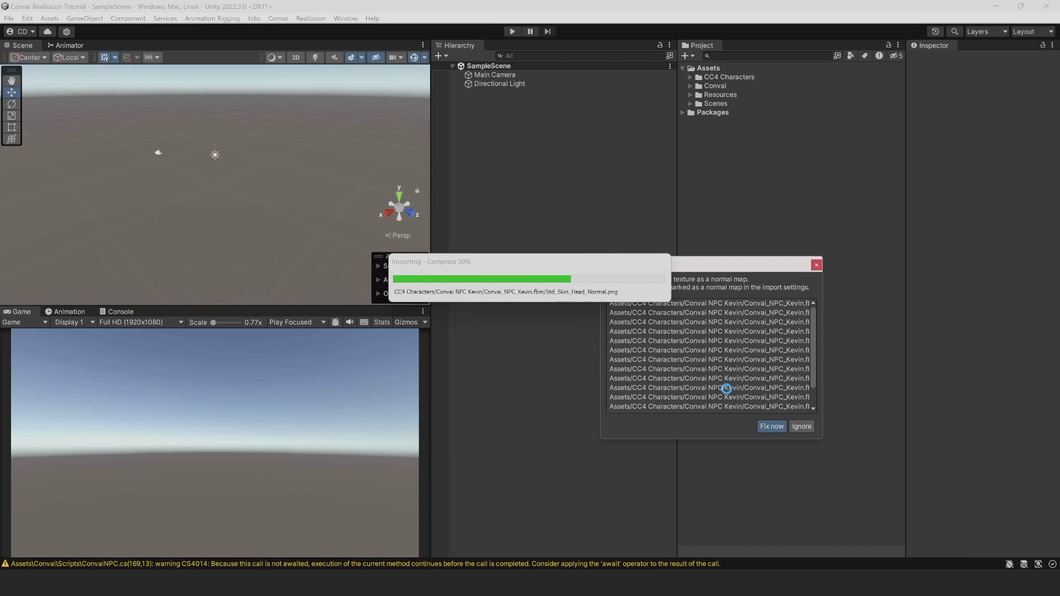
# Select the Convai NPC Kevin folder inside CC4 Characters and open the Reallusion character importer.
pyautogui.click(689, 78)
pyautogui.click(697, 87)
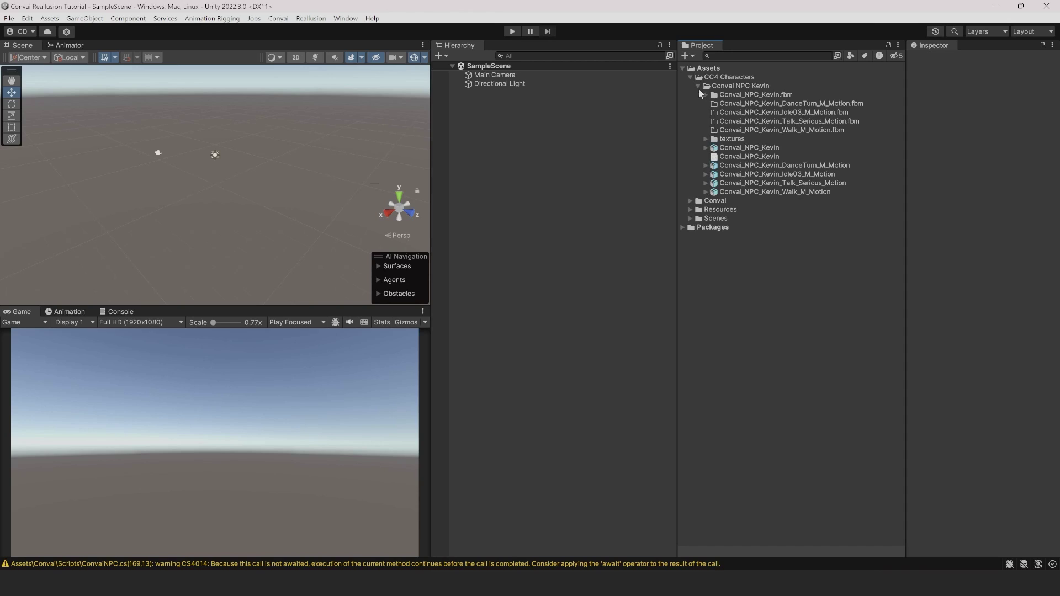
pyautogui.click(728, 87)
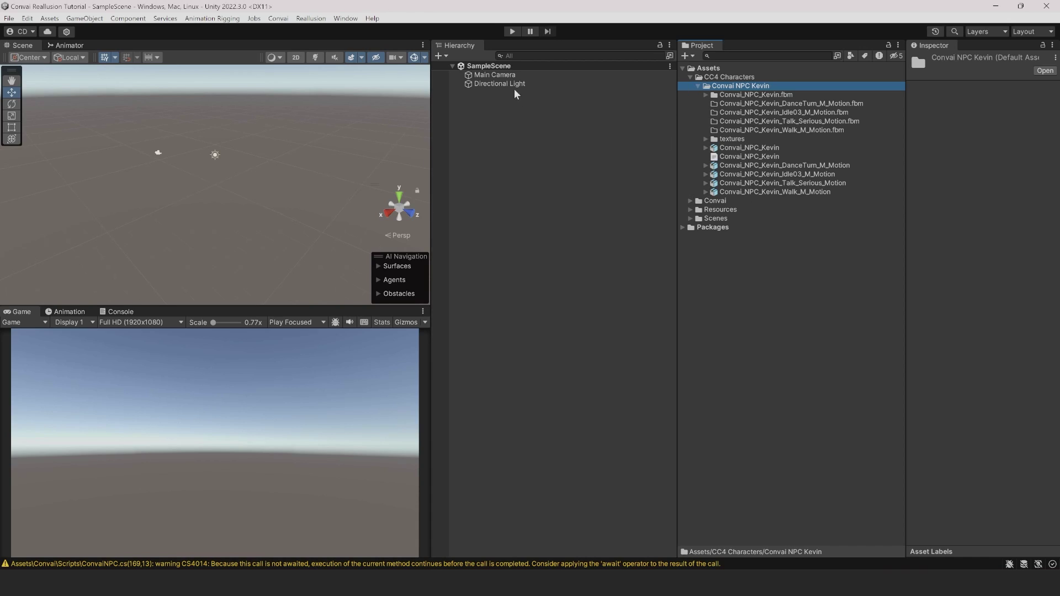
pyautogui.click(306, 19)
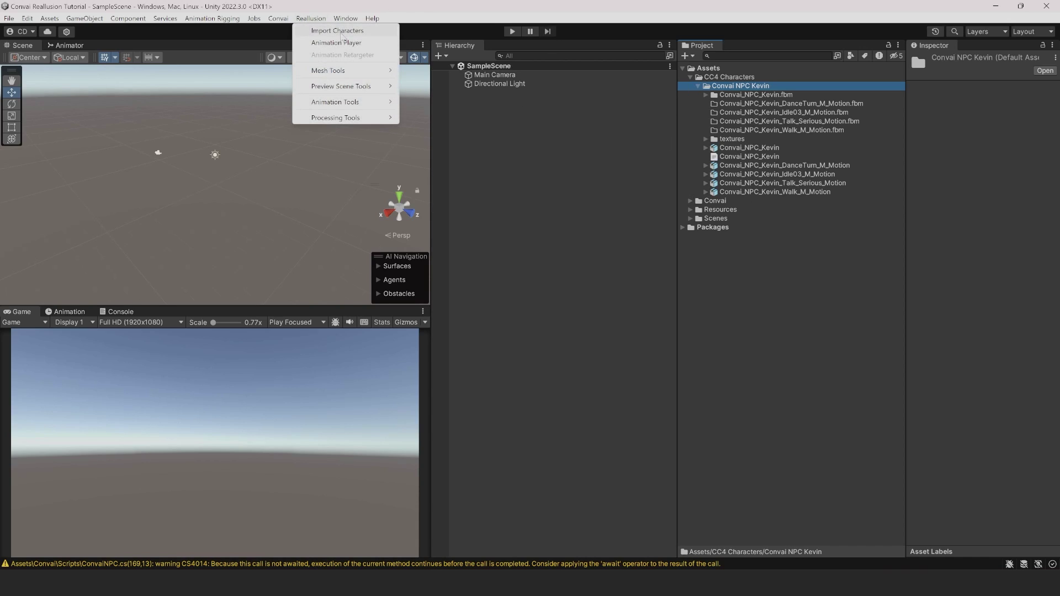
pyautogui.click(343, 33)
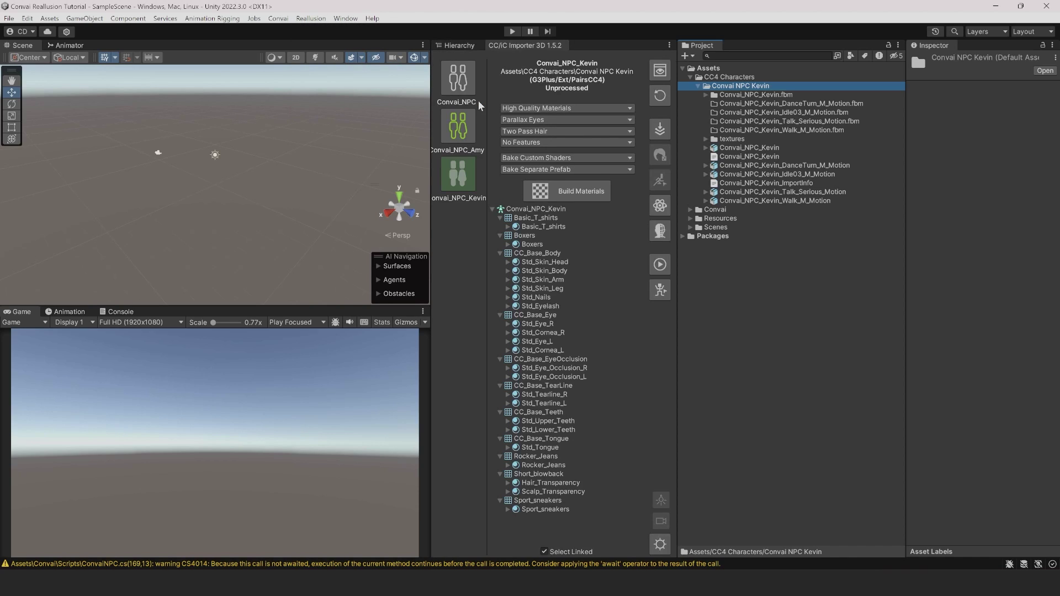
# Build the materials for Convai_NPC_Kevin with High Quality Materials, Parallax Eyes and Two Pass Hair, and collapse the CC4 Characters folder.
pyautogui.click(458, 190)
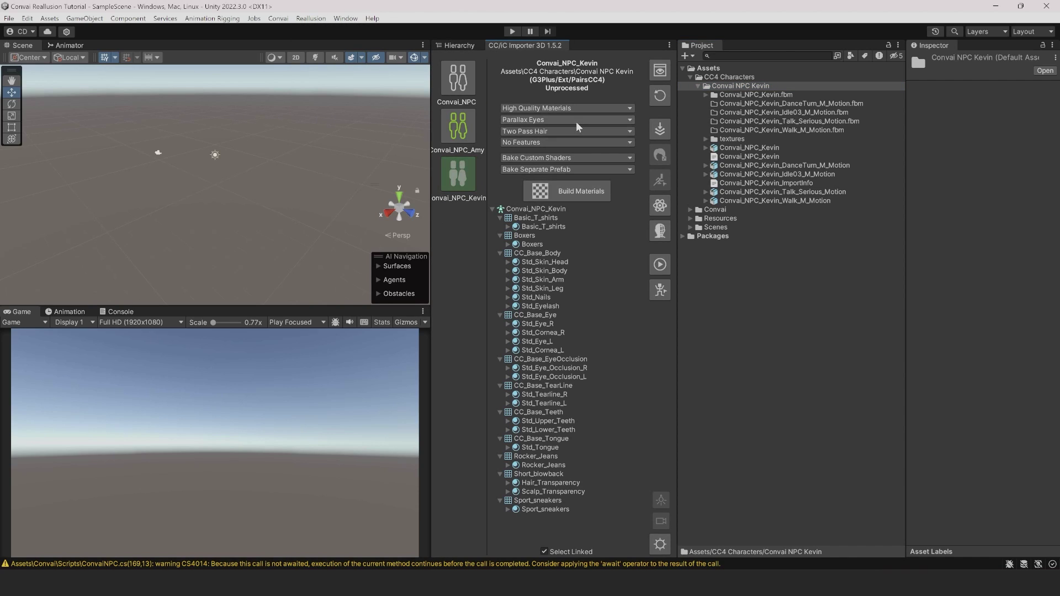
pyautogui.click(569, 192)
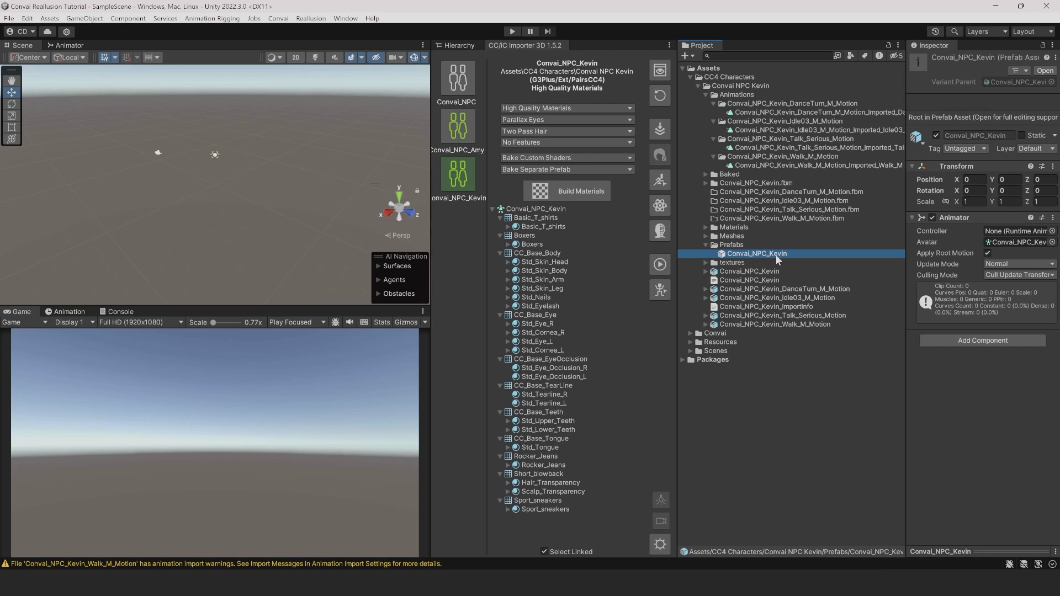
pyautogui.click(690, 77)
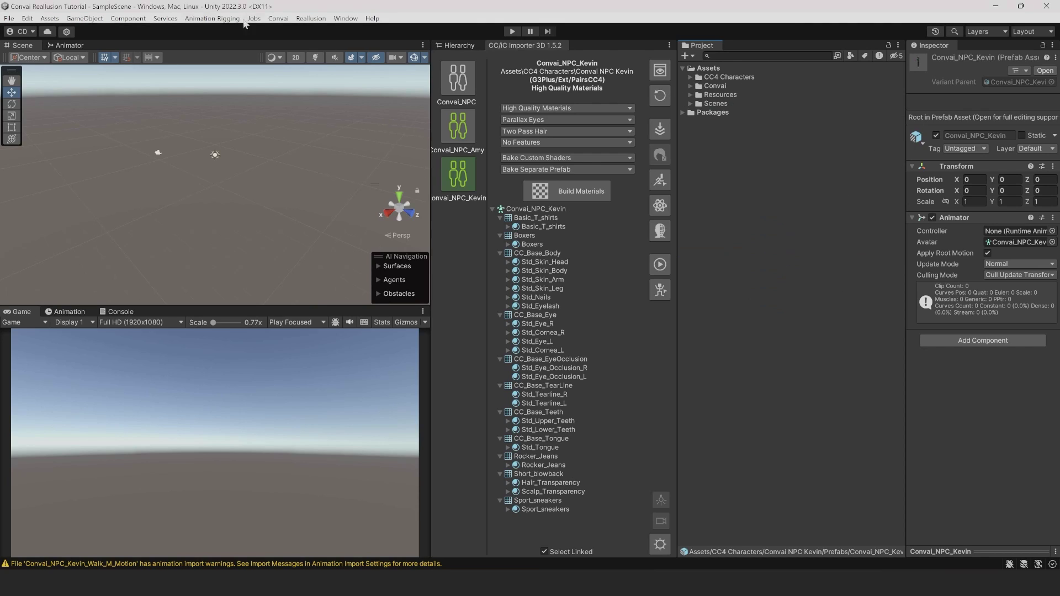
# Create a new scene from the Convai Scene template, import the TMP Essentials, and close the TMP Importer.
pyautogui.click(9, 18)
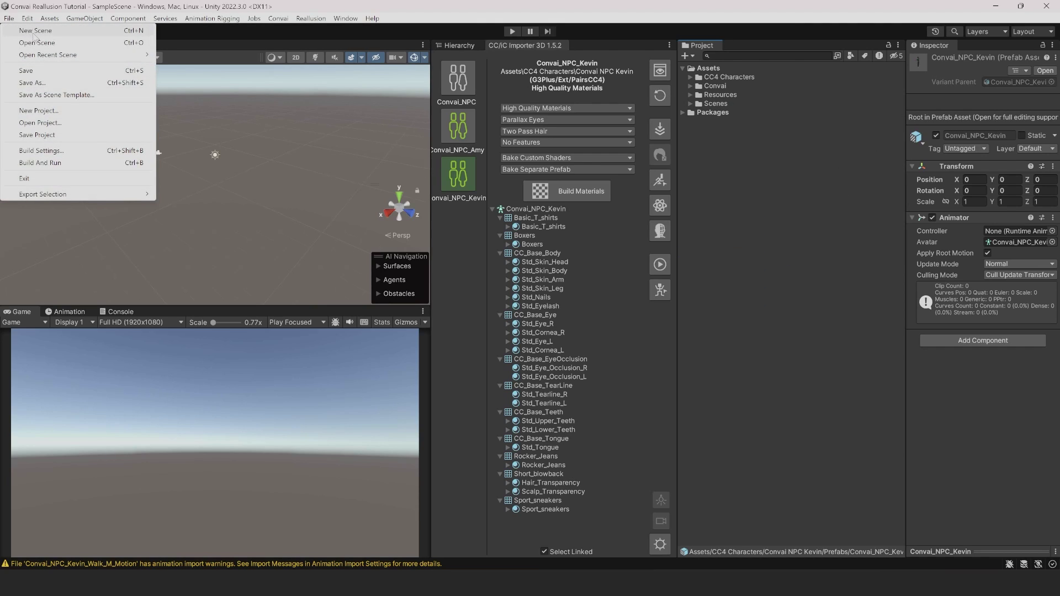
pyautogui.click(34, 32)
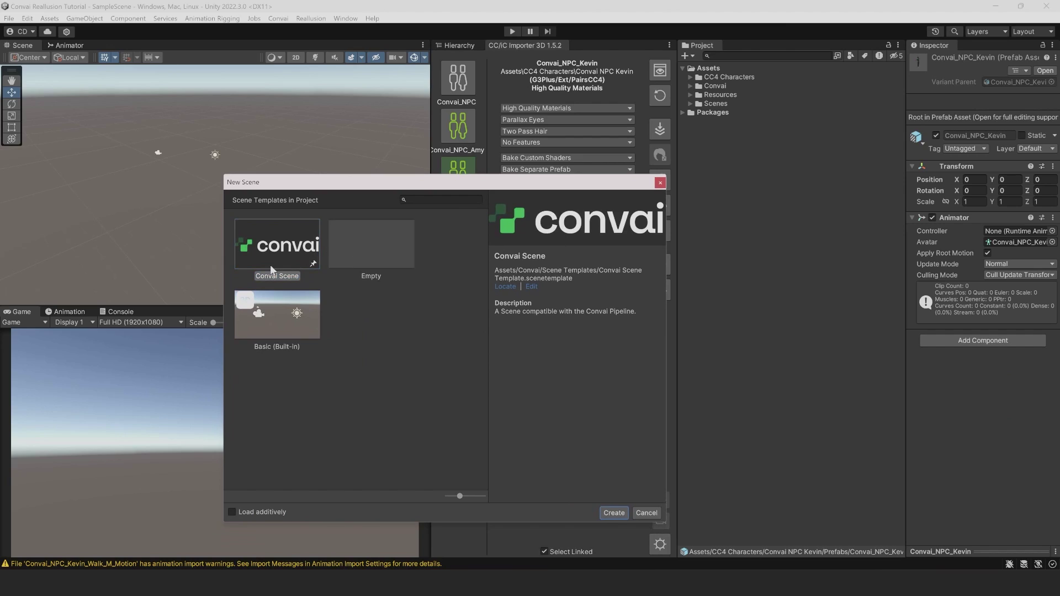
pyautogui.click(613, 512)
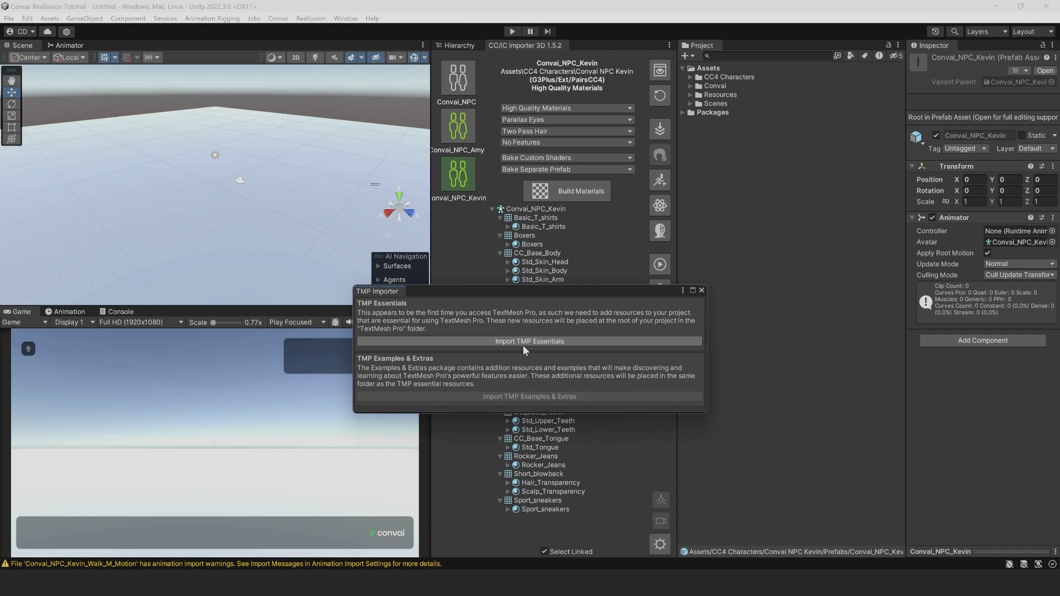
pyautogui.click(518, 342)
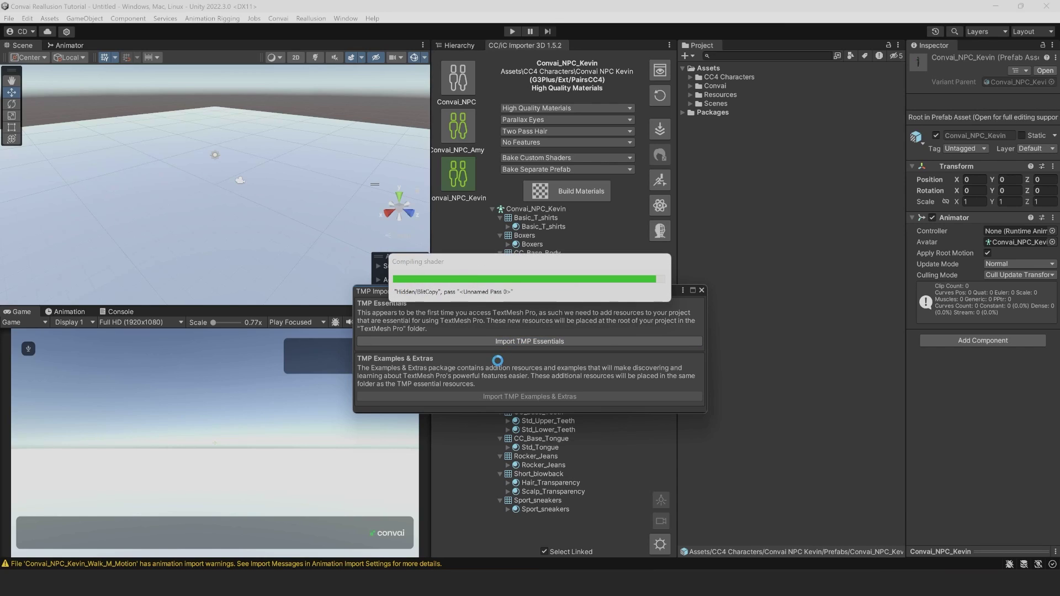
pyautogui.click(701, 291)
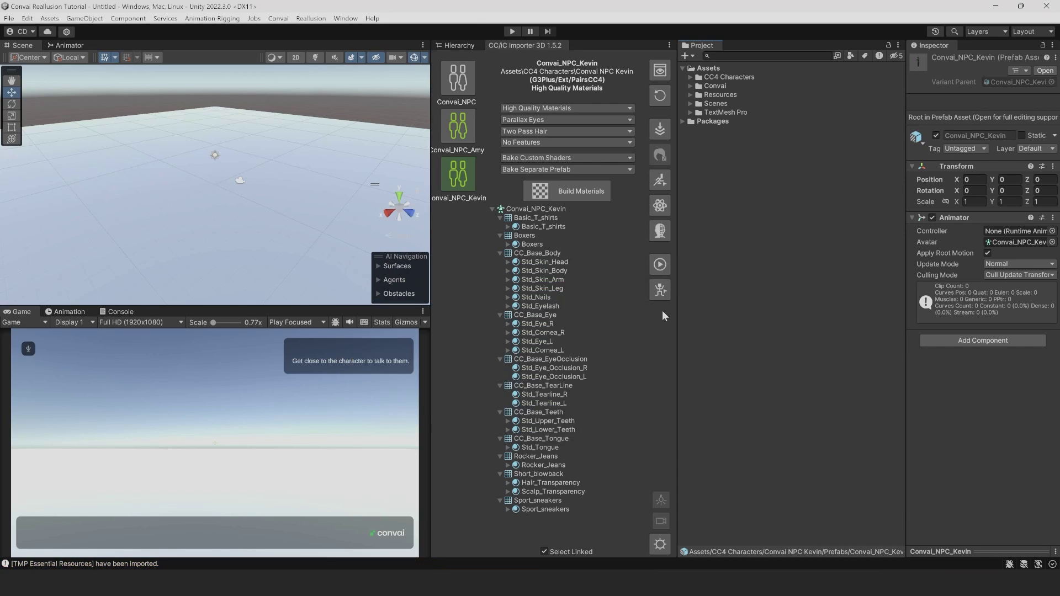
# Place the Convai_NPC_Kevin prefab from the character's Prefabs folder into the scene and frame it in the scene view.
pyautogui.click(458, 46)
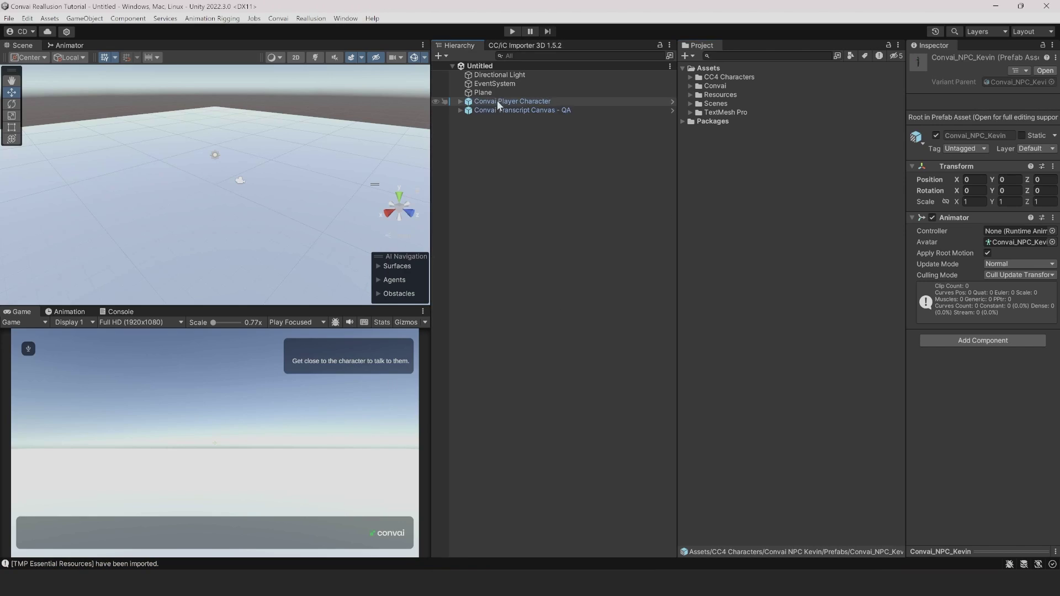
pyautogui.click(690, 78)
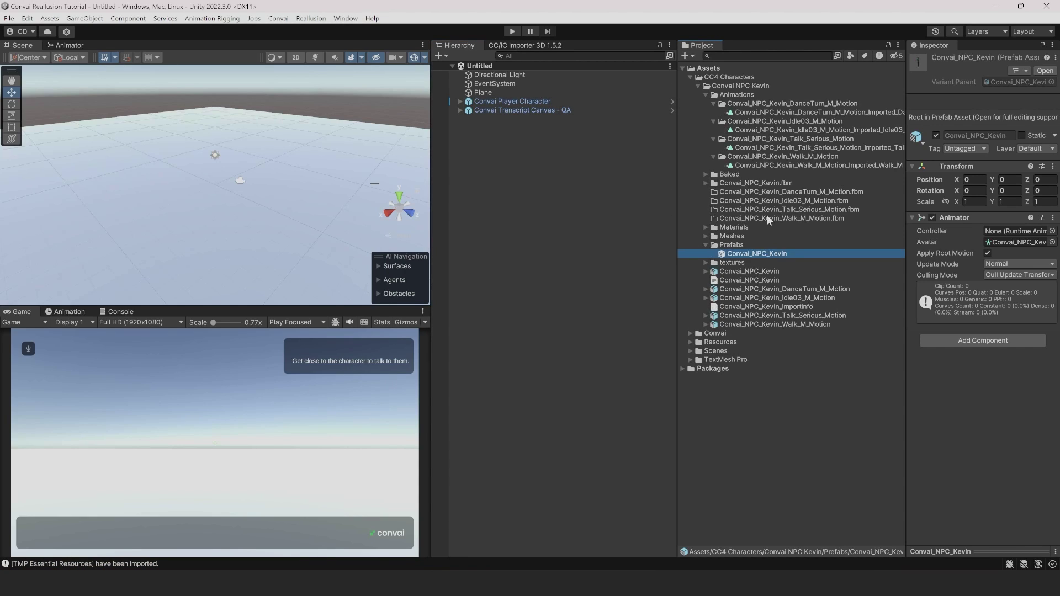
pyautogui.moveTo(790, 259); pyautogui.dragTo(521, 207)
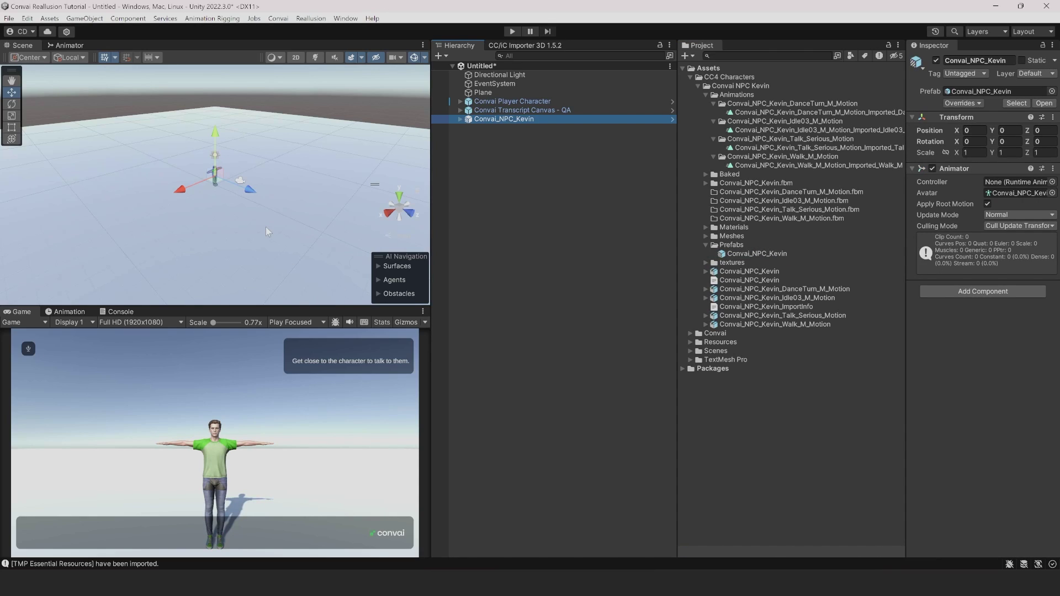
pyautogui.keyDown('alt'); pyautogui.moveTo(280, 222); pyautogui.dragTo(270, 223); pyautogui.keyUp('alt')
pyautogui.press('f')
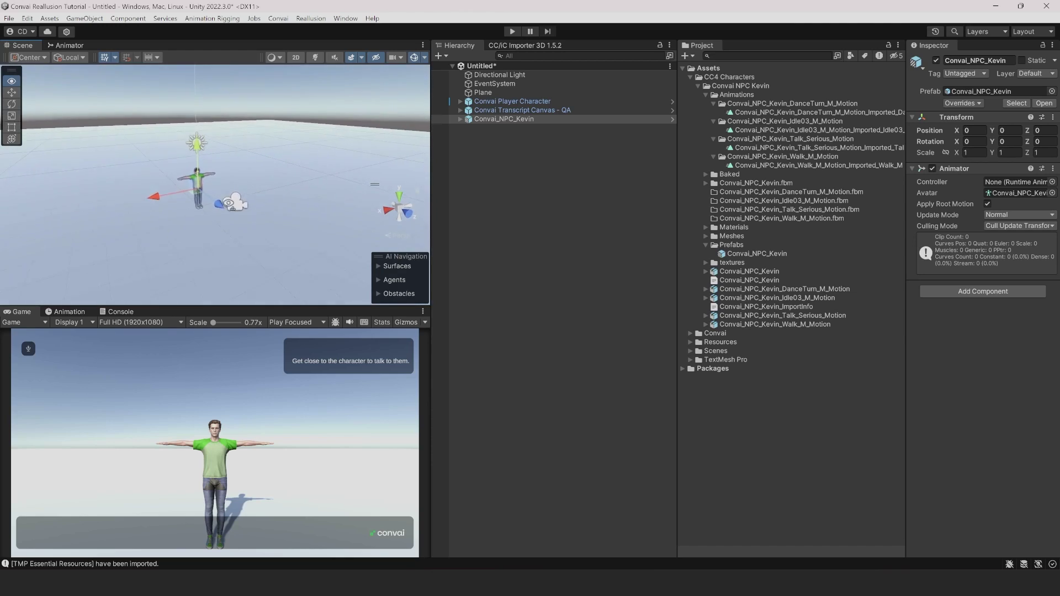
# Save the scene in the Scenes folder as Convai Reallusion Tutorial Scene.
pyautogui.hotkey('ctrl', 's')
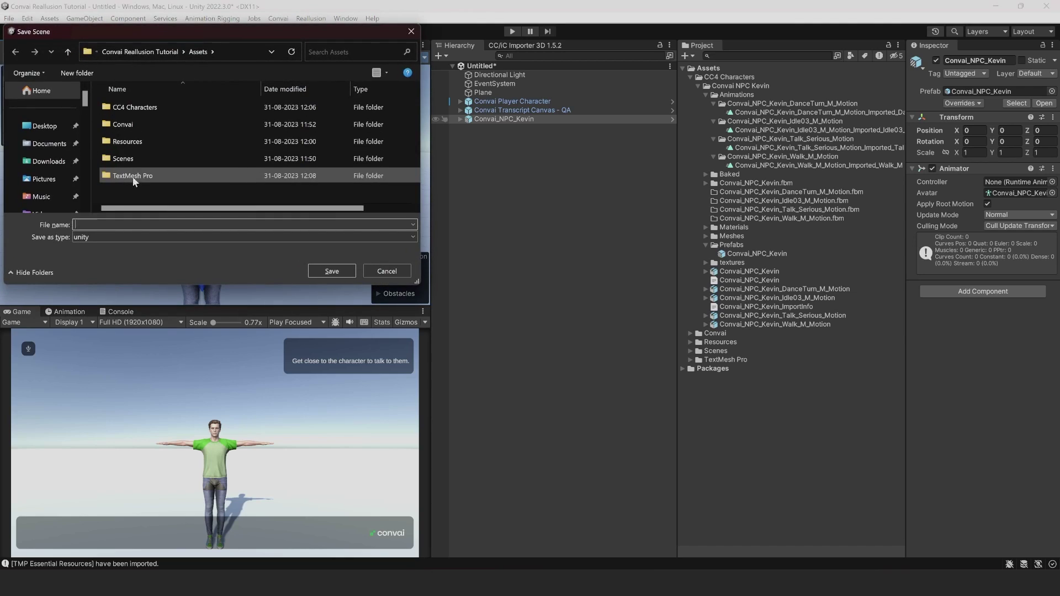
pyautogui.doubleClick(134, 162)
pyautogui.click(130, 220)
pyautogui.write('Convai Reallusion Tutorial')
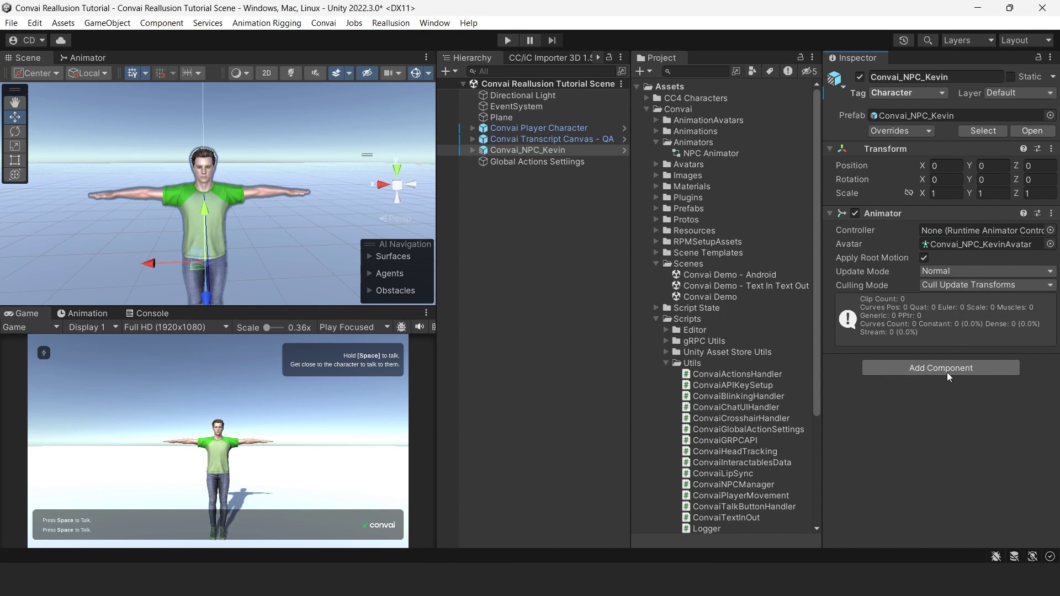
# Add the ConvaiNPC component to Convai_NPC_Kevin, set its character name to Kevin, and save the scene.
pyautogui.click(945, 367)
pyautogui.write('convai')
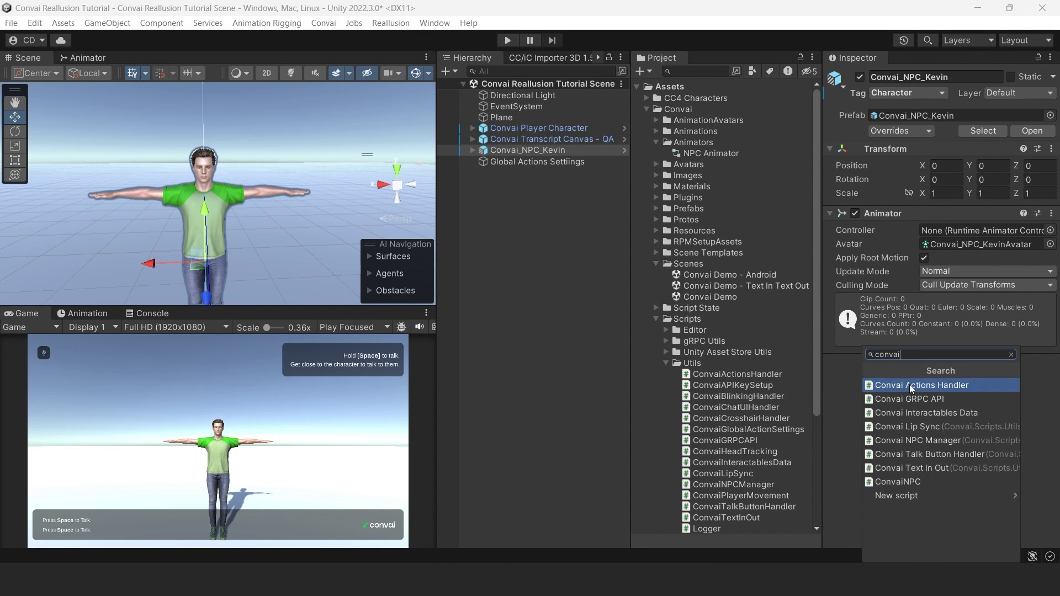
pyautogui.click(888, 482)
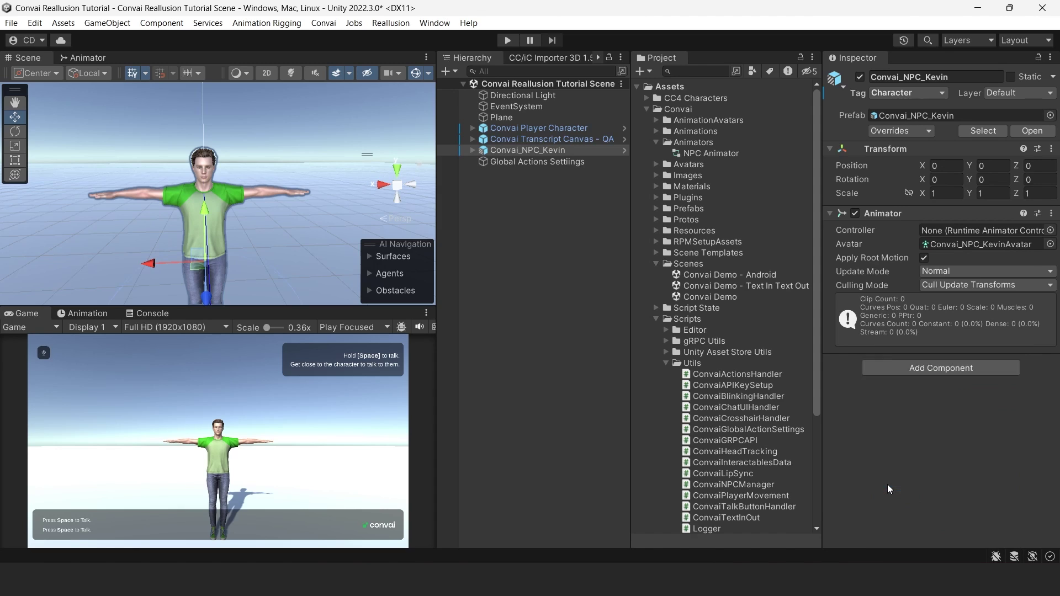
pyautogui.scroll(-5, 959, 386)
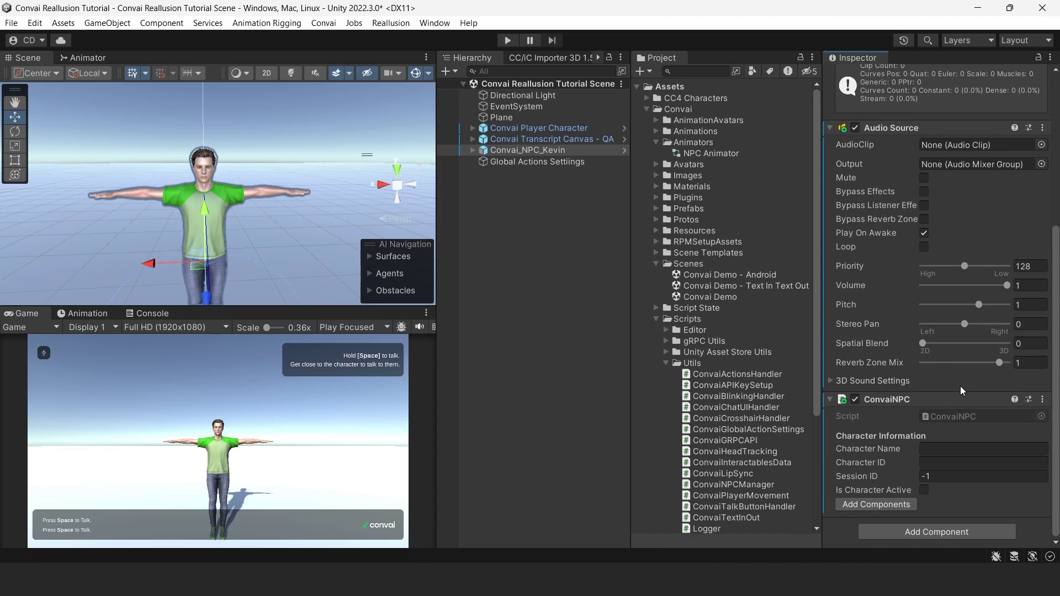
pyautogui.click(969, 448)
pyautogui.write('Kevin')
pyautogui.hotkey('ctrl', 's')
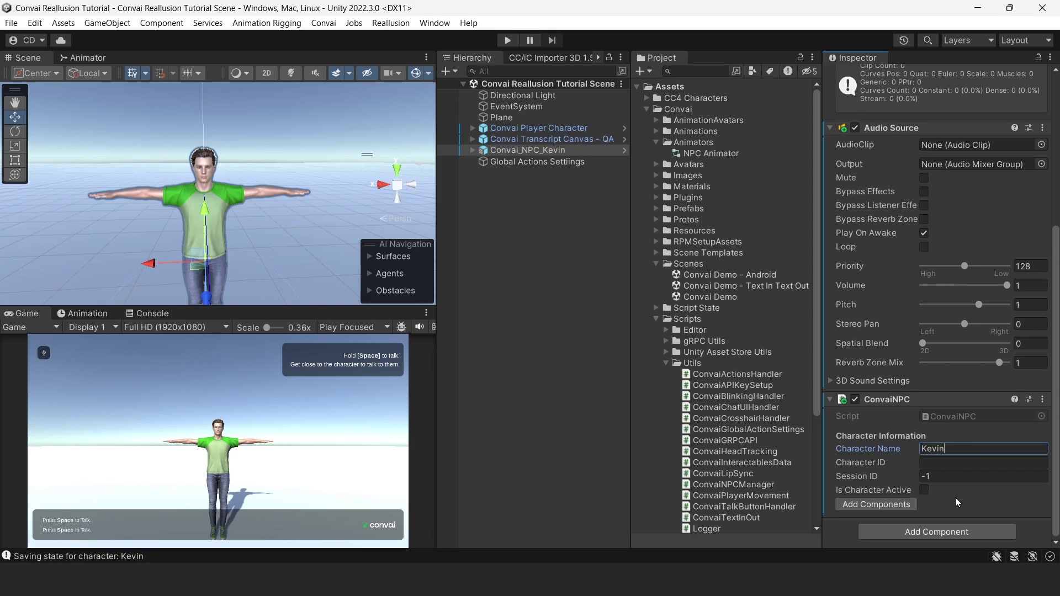
# Add a Capsule Collider component to Convai_NPC_Kevin.
pyautogui.click(959, 531)
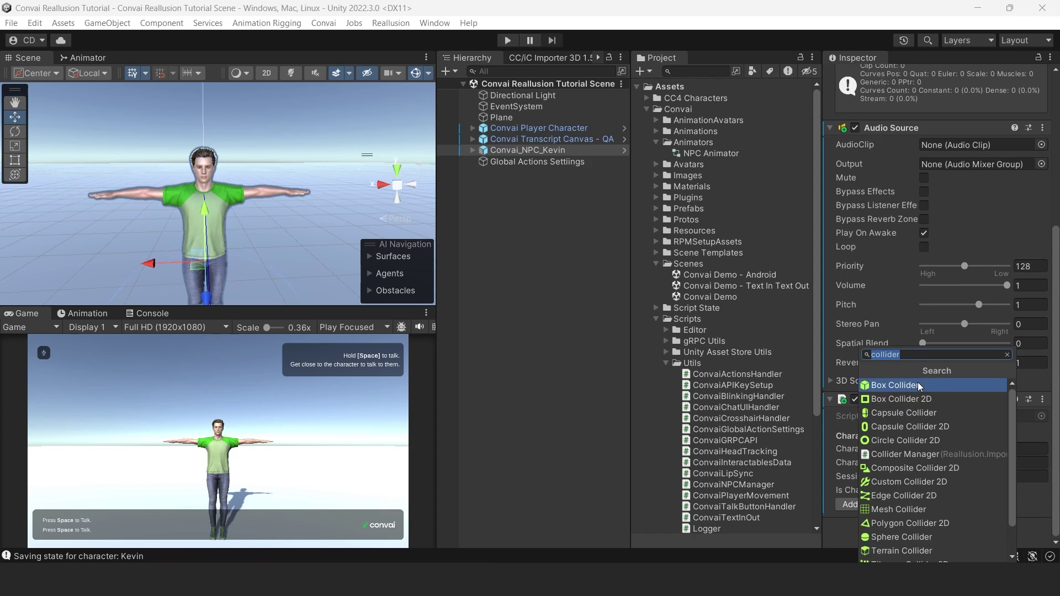
pyautogui.press('Down')
pyautogui.press('Down')
pyautogui.press('Return')
pyautogui.scroll(-5, 918, 382)
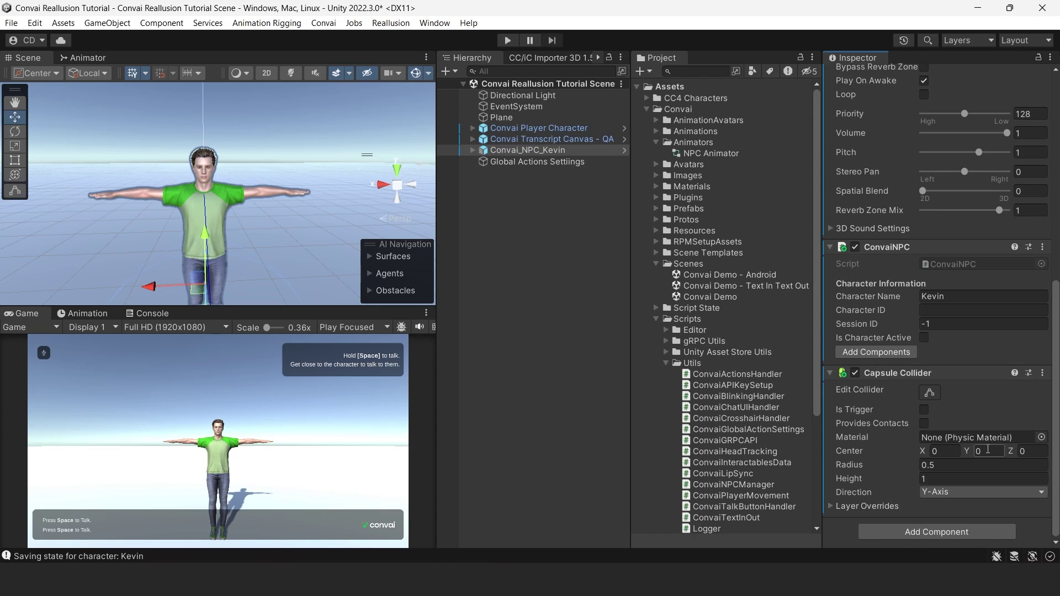
# Set the capsule collider's radius to 0.3, center Y to 0.9 and height to 1.8, make it a trigger, and save.
pyautogui.click(987, 451)
pyautogui.click(987, 465)
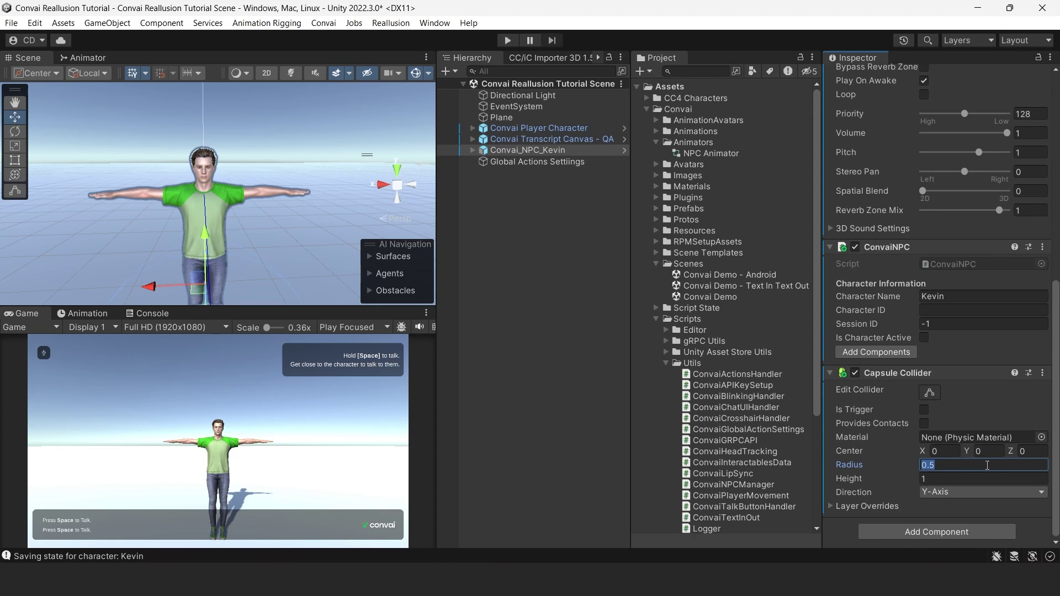
pyautogui.write('0.')
pyautogui.click(983, 451)
pyautogui.write('.9')
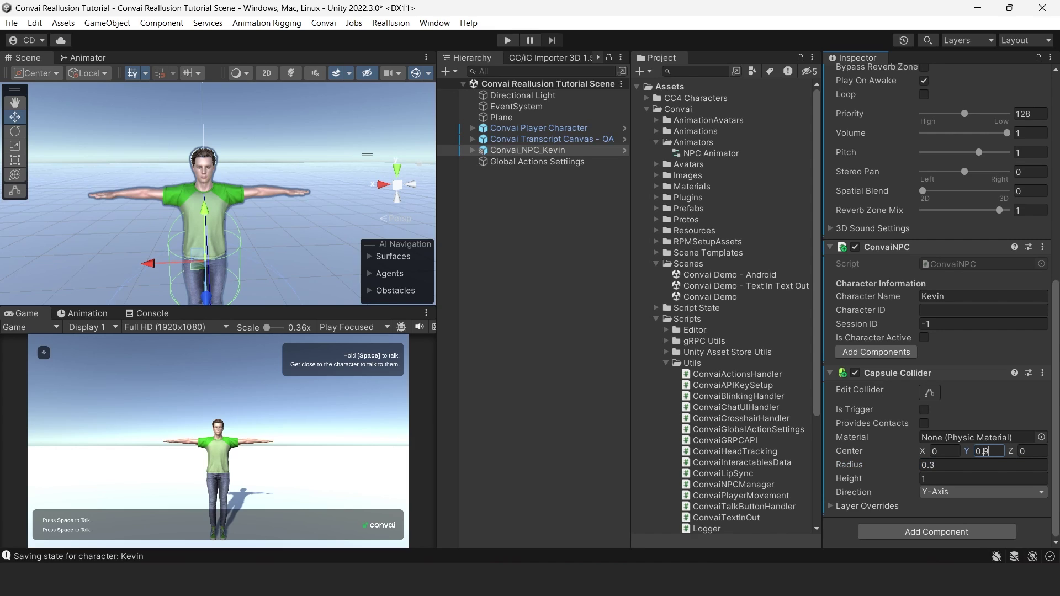
pyautogui.click(980, 479)
pyautogui.write('1.8')
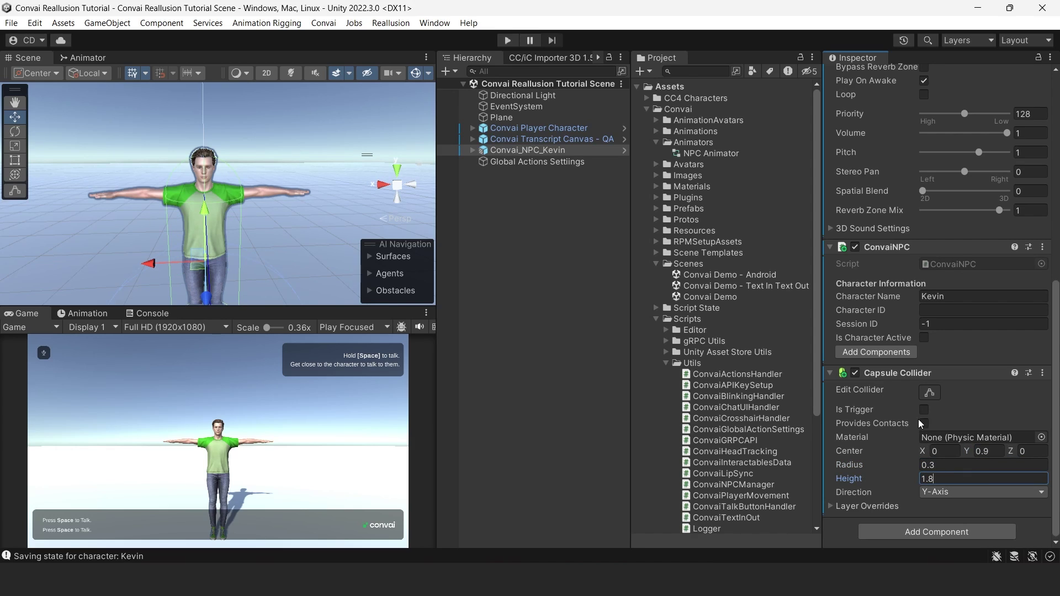
pyautogui.click(923, 410)
pyautogui.hotkey('ctrl', 's')
# Set the tag of Convai_NPC_Kevin to Character.
pyautogui.scroll(10, 886, 170)
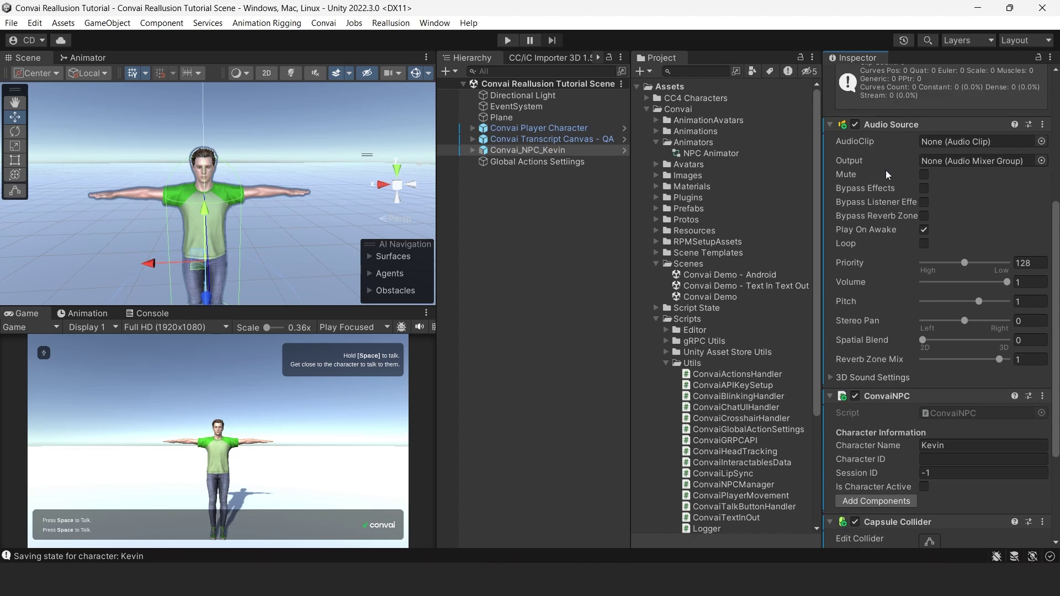
pyautogui.click(876, 94)
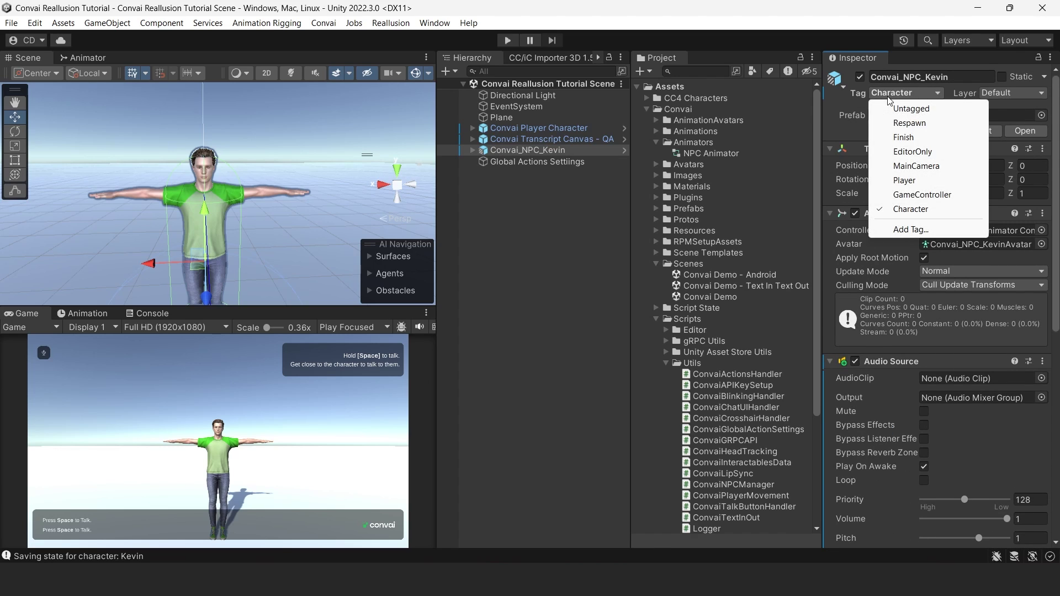
pyautogui.click(909, 210)
# Copy the character's ID from its Convai dashboard page in the browser and paste it as ConvaiNPC's Character ID in Unity.
pyautogui.scroll(-10, 946, 168)
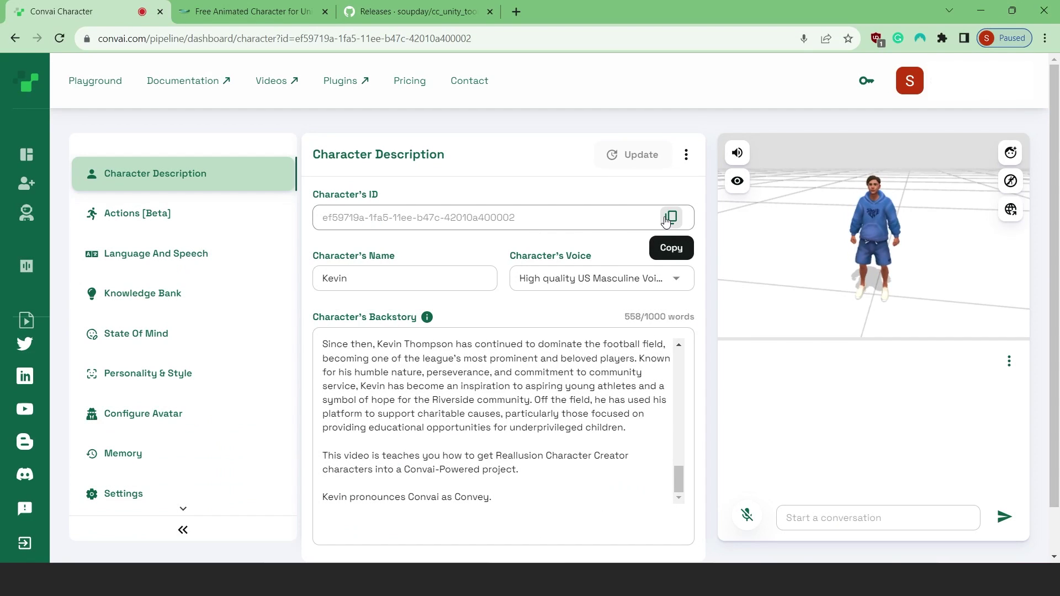
pyautogui.click(666, 219)
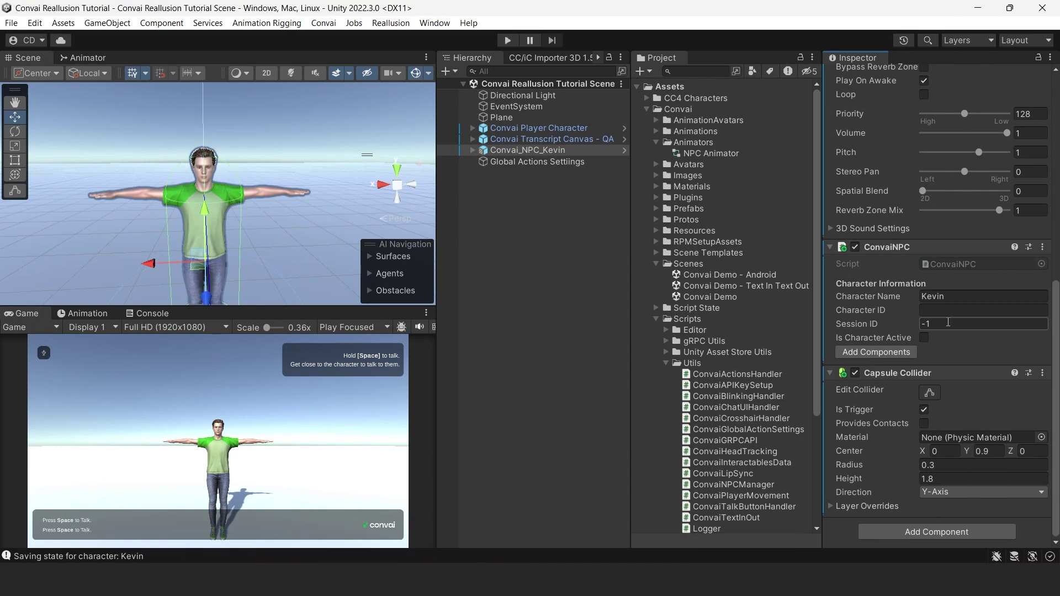
pyautogui.click(954, 310)
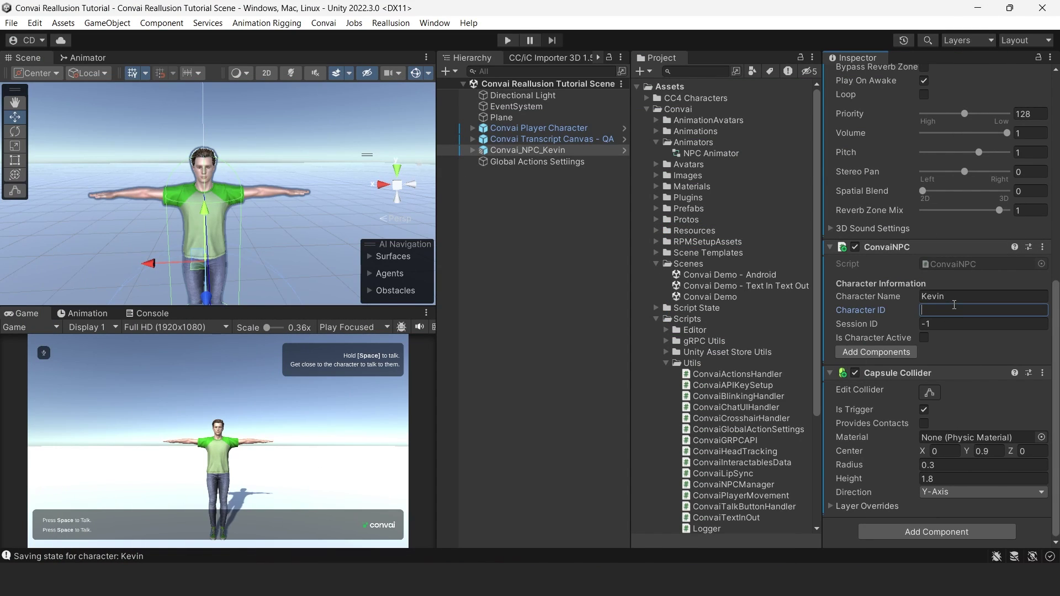
pyautogui.hotkey('ctrl', 'v')
# Assign NPC Animator as the character's animator controller and test talking to the character in Play mode.
pyautogui.scroll(10, 960, 273)
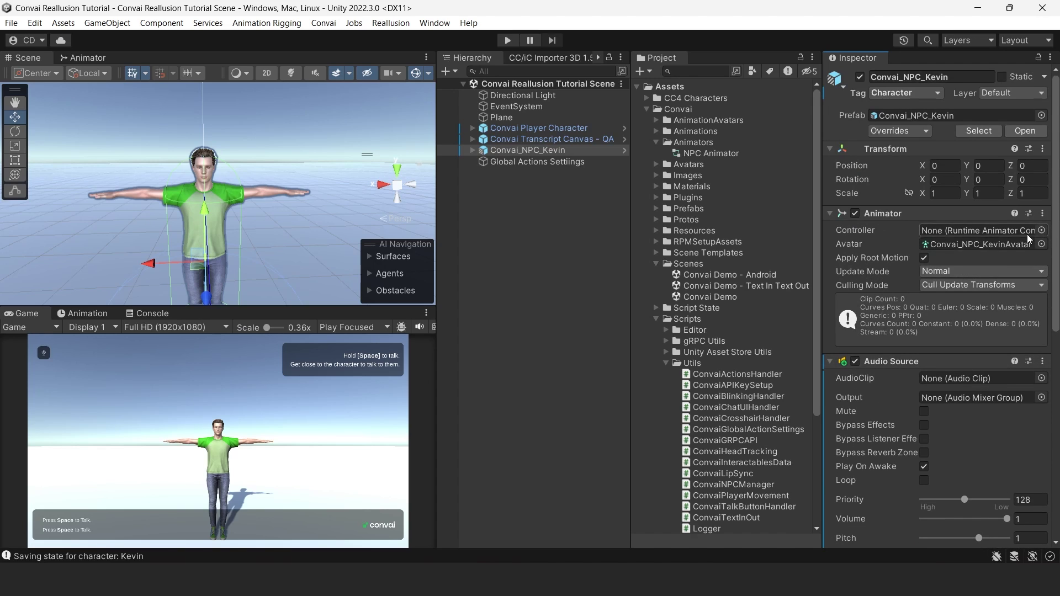
pyautogui.click(1041, 230)
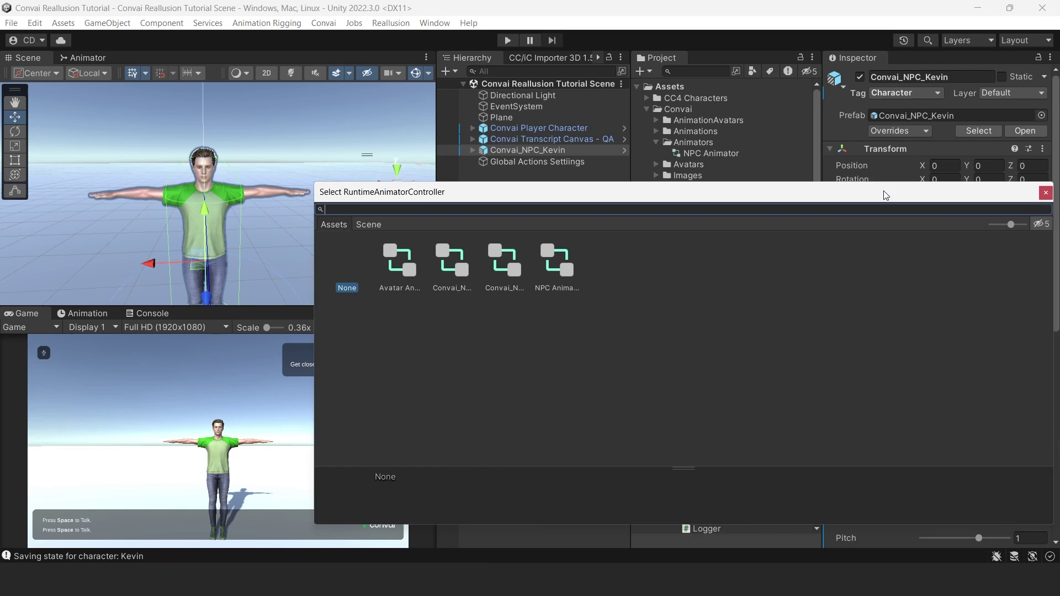
pyautogui.doubleClick(556, 264)
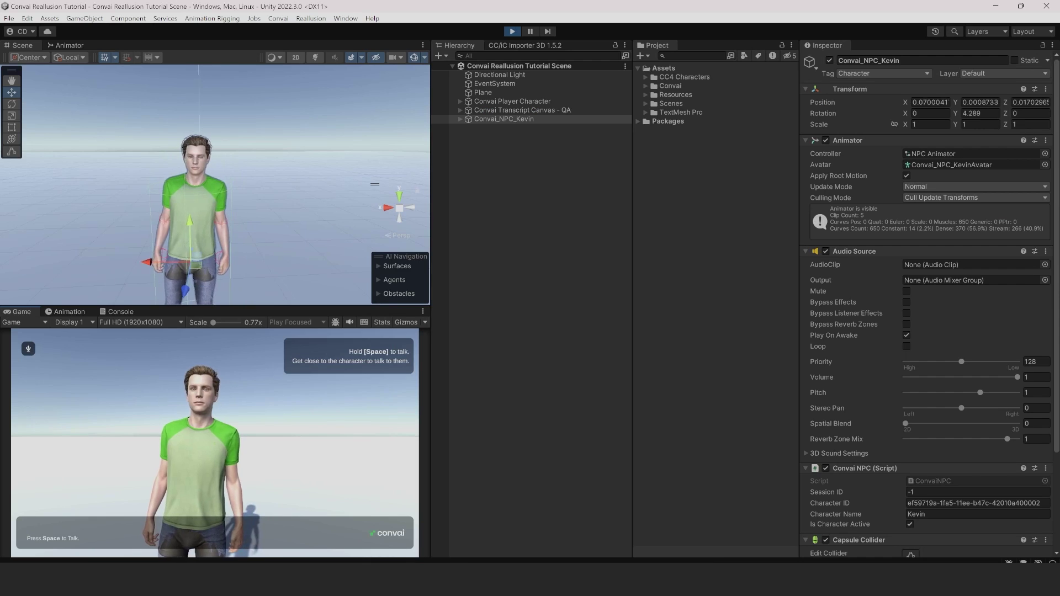
pyautogui.press('space')
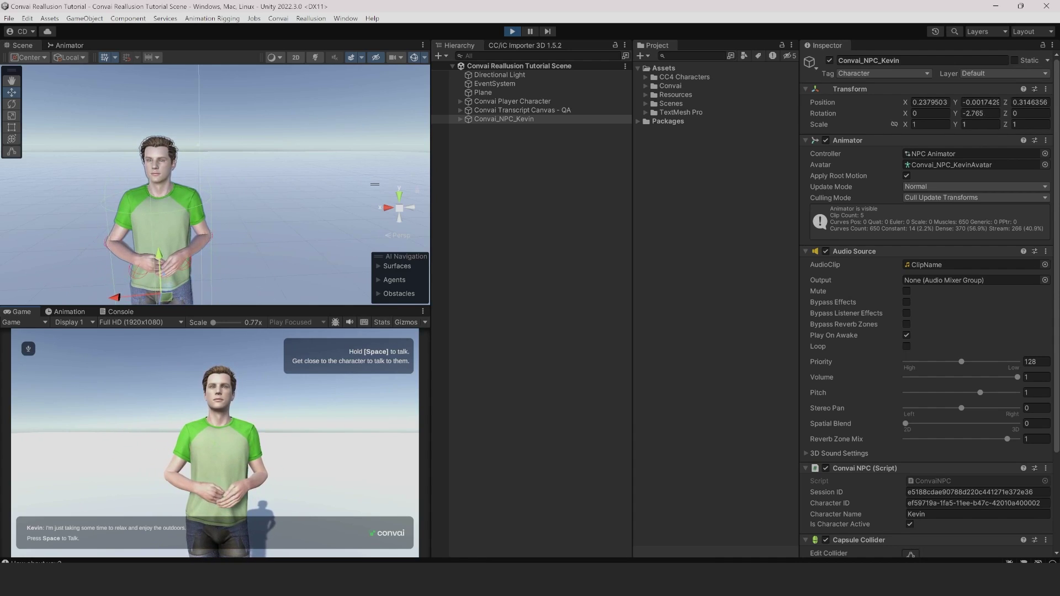
pyautogui.press('space')
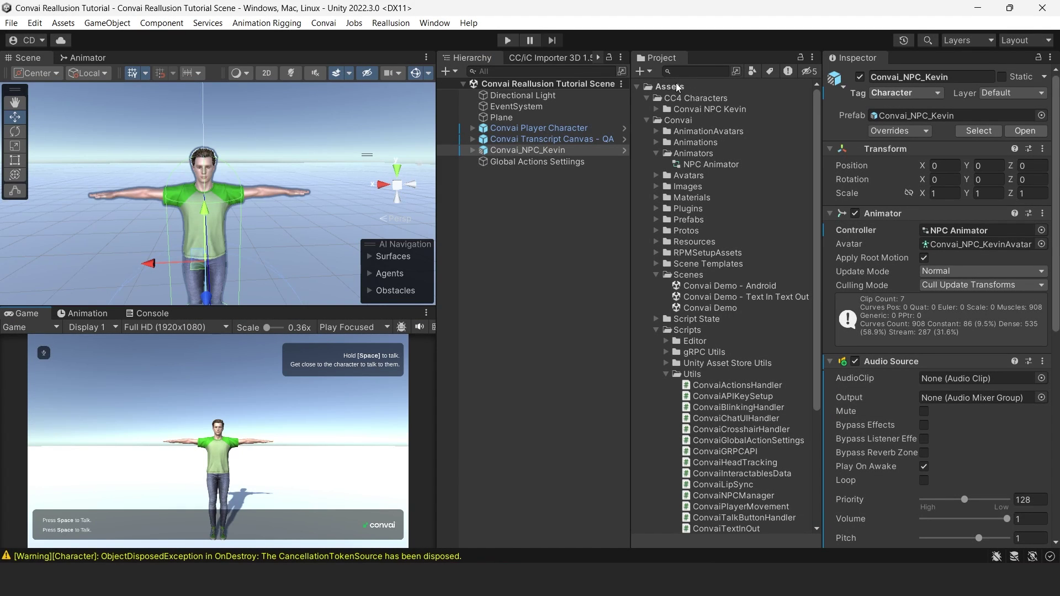
# Create a folder named Animators in the Assets folder.
pyautogui.rightClick(676, 83)
pyautogui.moveTo(724, 97)
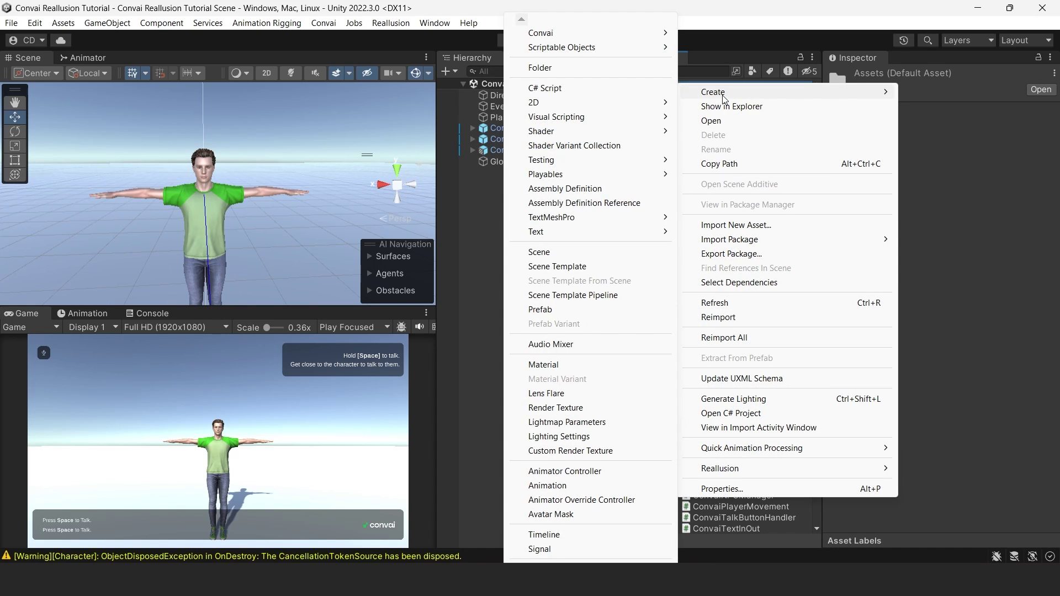
pyautogui.click(607, 71)
pyautogui.write('Animators')
pyautogui.press('Return')
# Create an Animator Controller named Kevin Animator in the new Animators folder.
pyautogui.rightClick(711, 101)
pyautogui.moveTo(743, 109)
pyautogui.moveTo(634, 131)
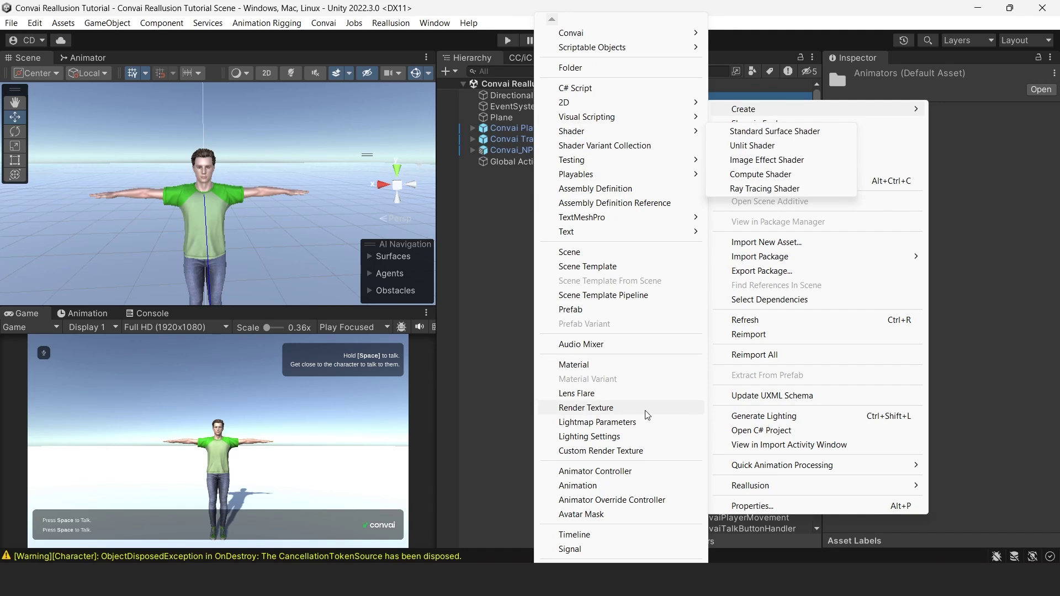
pyautogui.click(635, 471)
pyautogui.write('Kevin ')
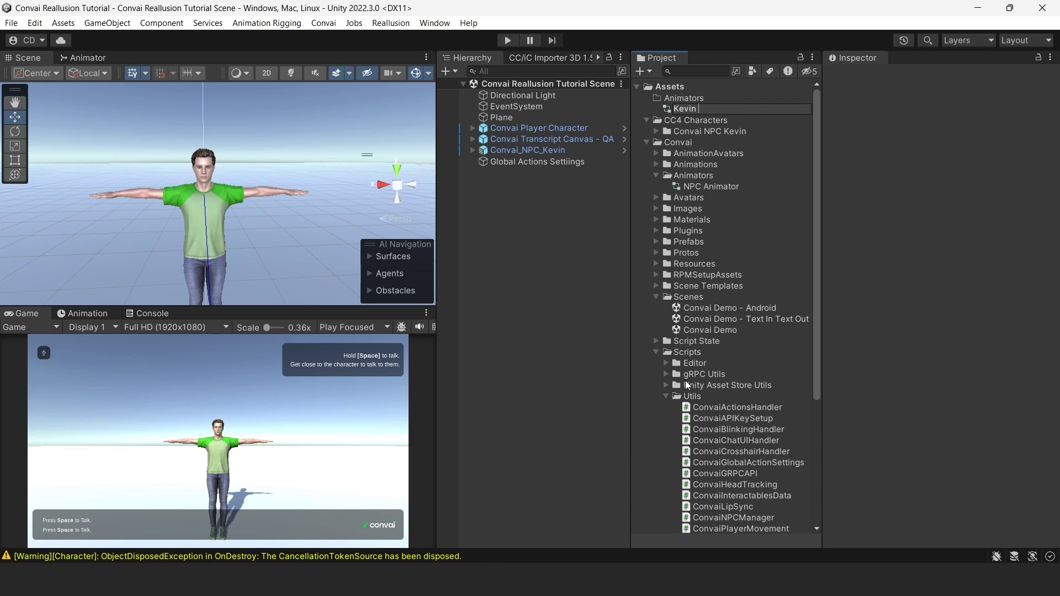
pyautogui.write('Animator')
pyautogui.press('Return')
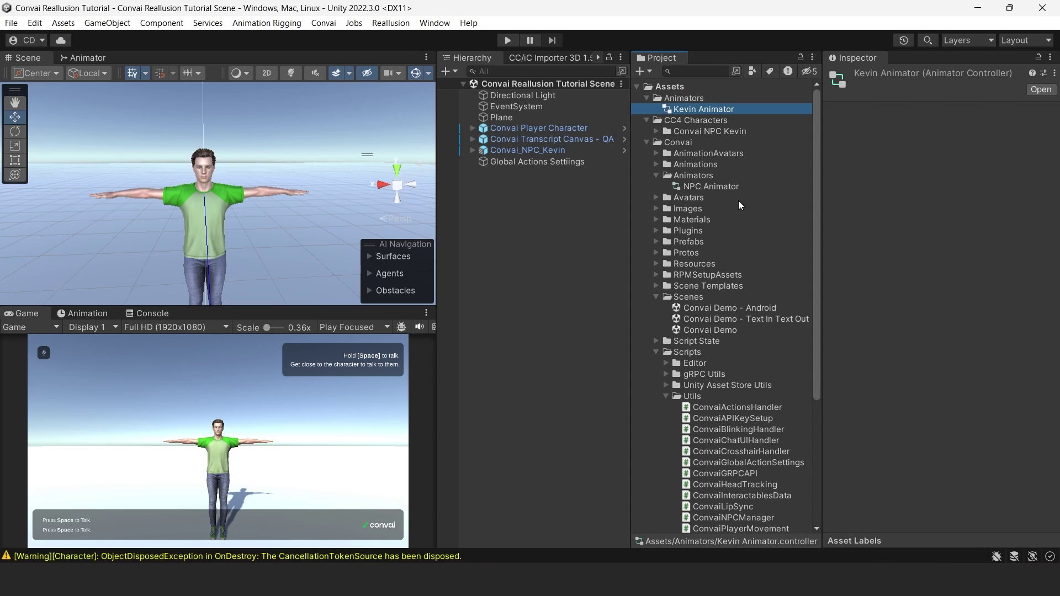
# Open Kevin Animator and add the character's Idle03 motion clip as a state named Idle.
pyautogui.doubleClick(723, 108)
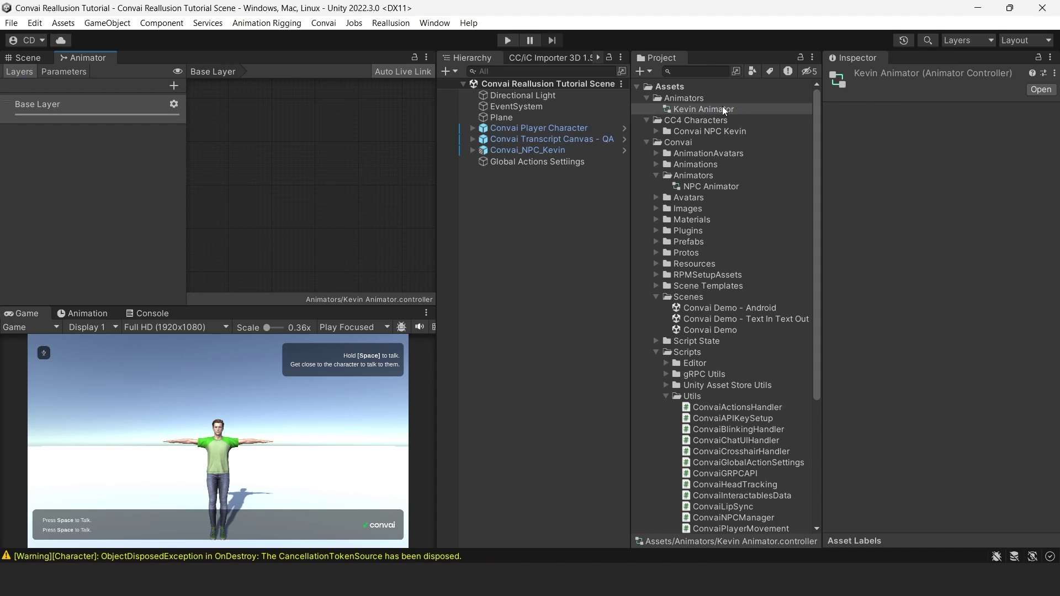
pyautogui.keyDown('alt'); pyautogui.click(656, 131); pyautogui.keyUp('alt')
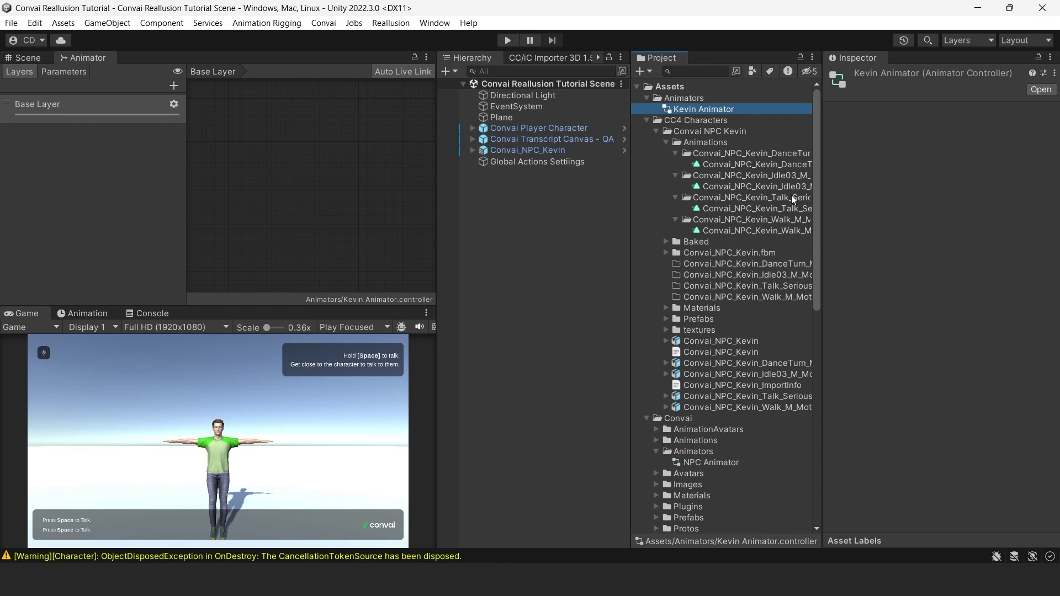
pyautogui.moveTo(821, 197); pyautogui.dragTo(894, 195)
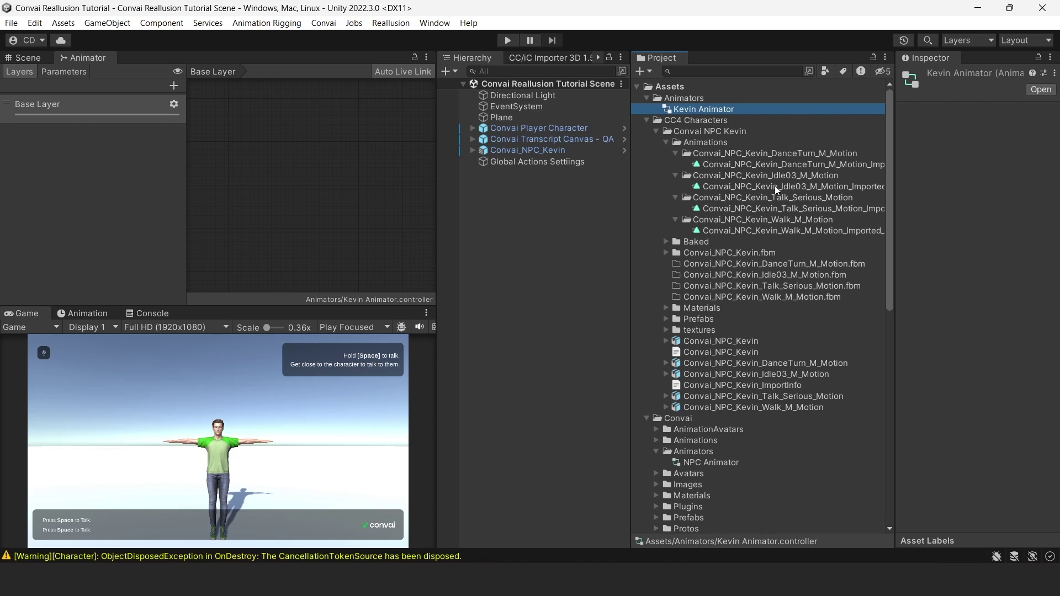
pyautogui.moveTo(773, 186); pyautogui.dragTo(319, 184)
pyautogui.click(376, 190)
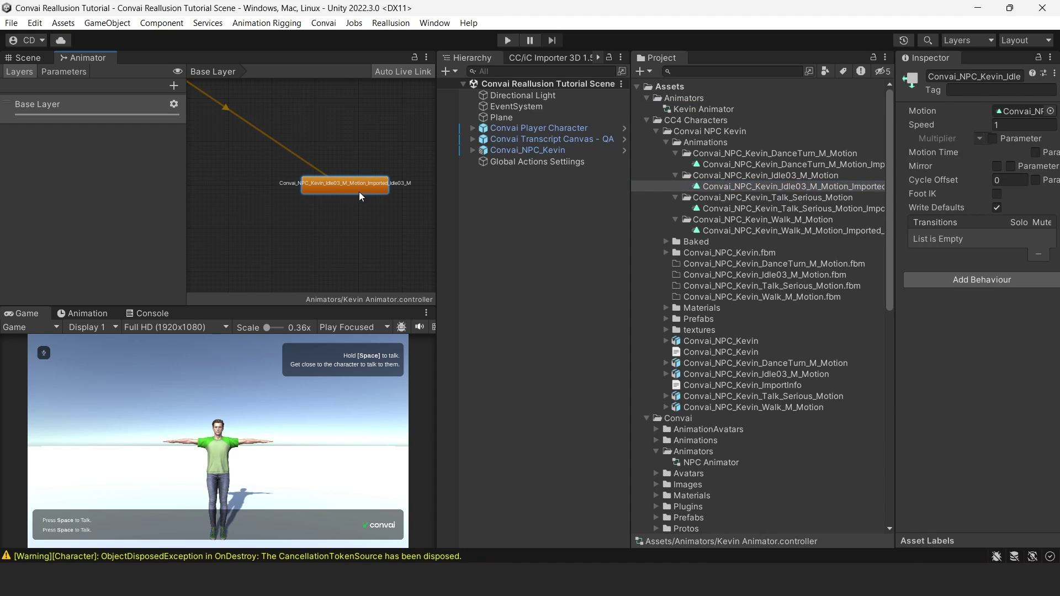
pyautogui.click(977, 76)
pyautogui.write('Idle')
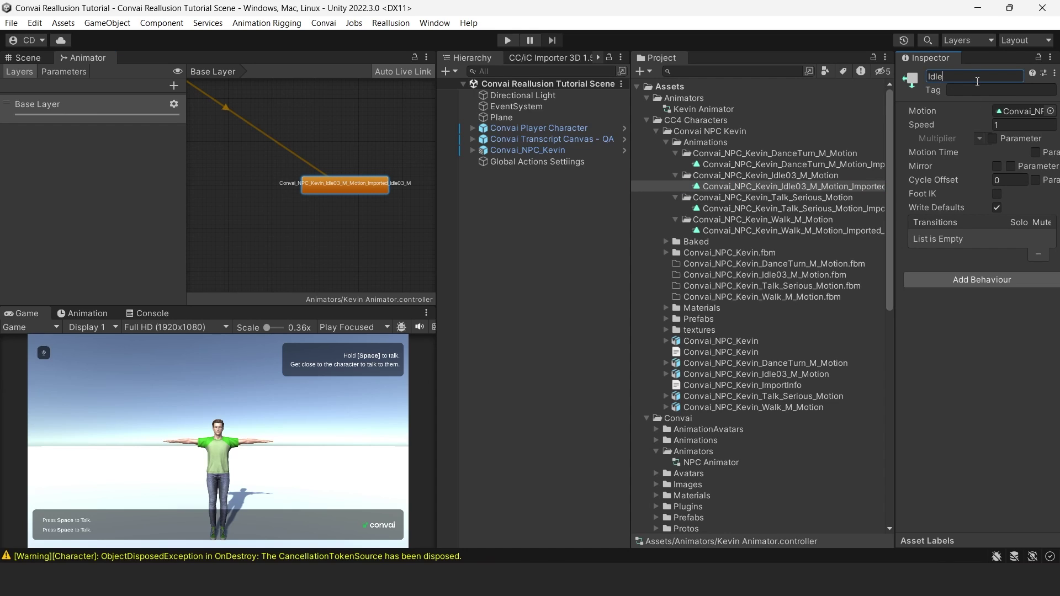
# Add the Talk_Serious motion clip to Kevin Animator as a state named Talking.
pyautogui.moveTo(789, 209); pyautogui.dragTo(343, 219)
pyautogui.click(977, 76)
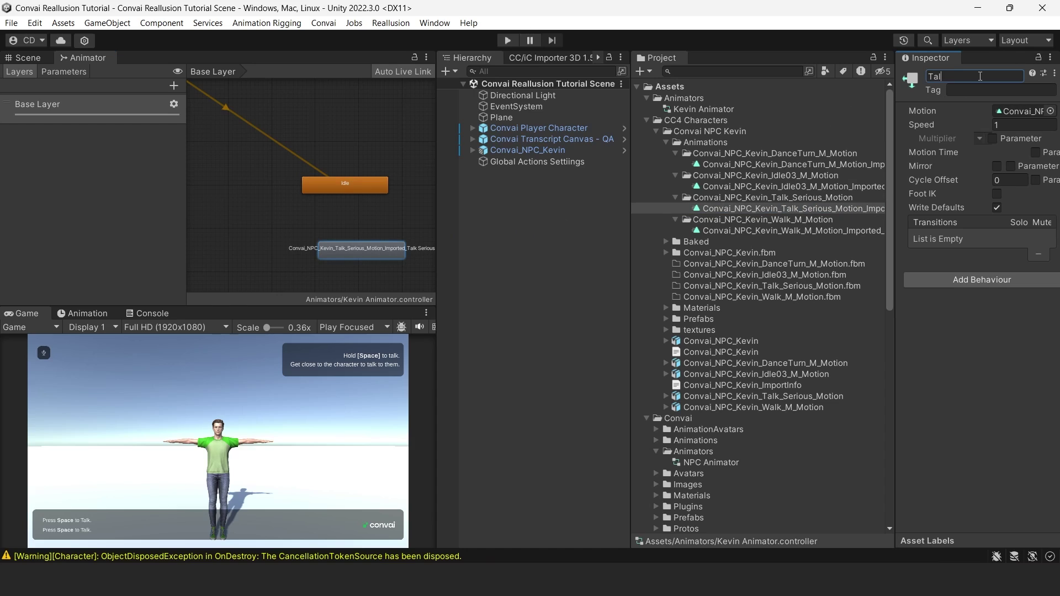
pyautogui.write('Talking')
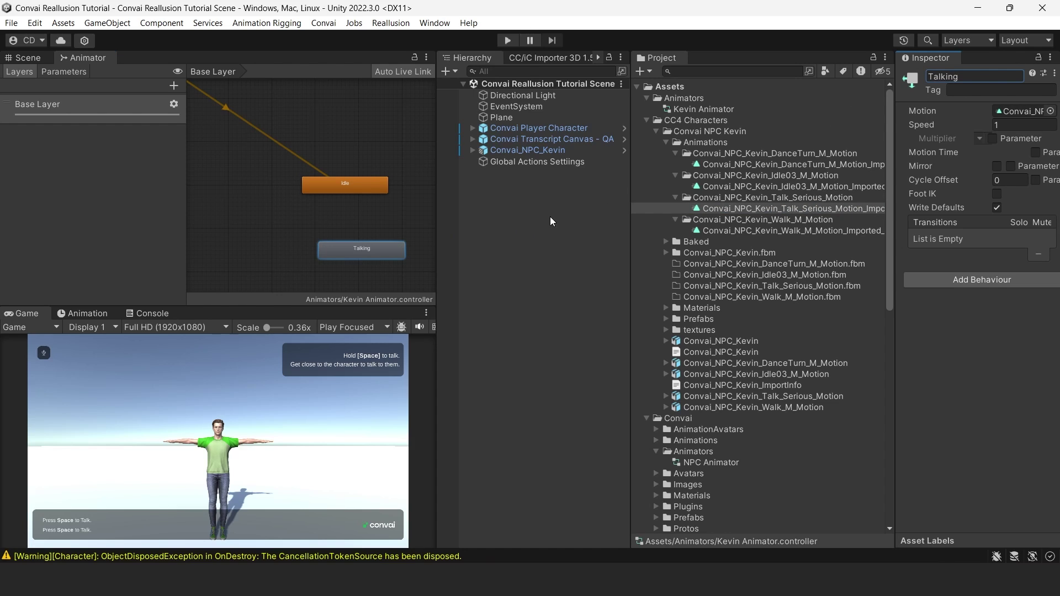
pyautogui.click(369, 238)
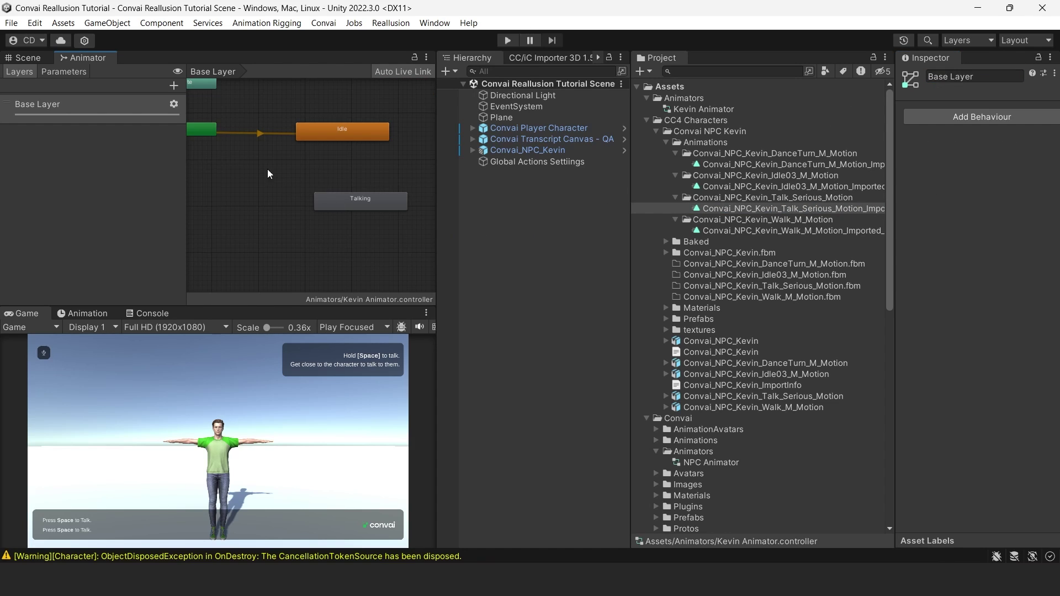
# Add a Bool parameter named Talk to Kevin Animator.
pyautogui.click(64, 72)
pyautogui.click(178, 84)
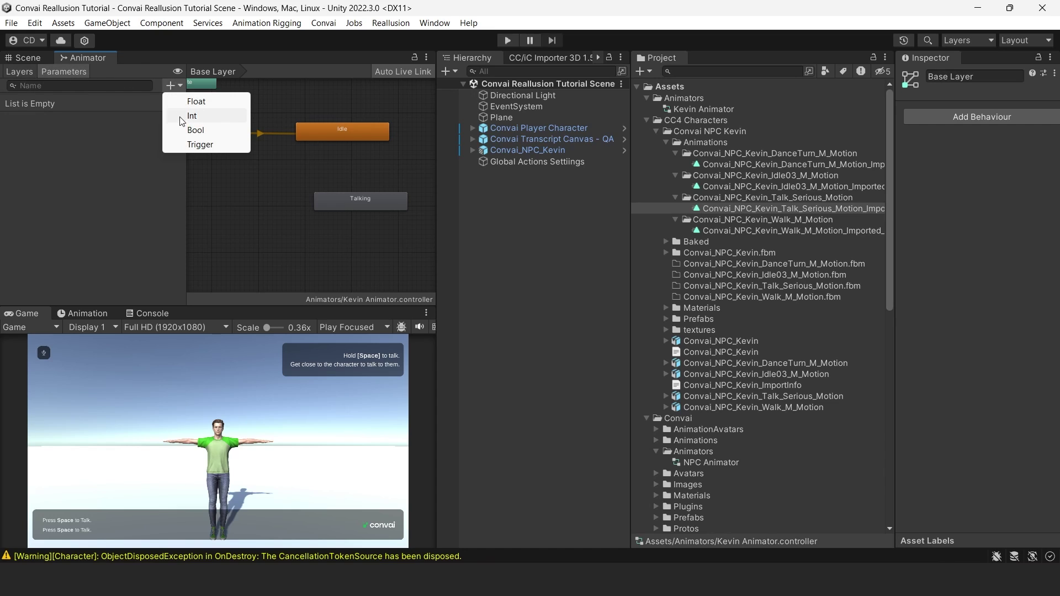
pyautogui.click(196, 134)
pyautogui.write('Talk')
pyautogui.press('Return')
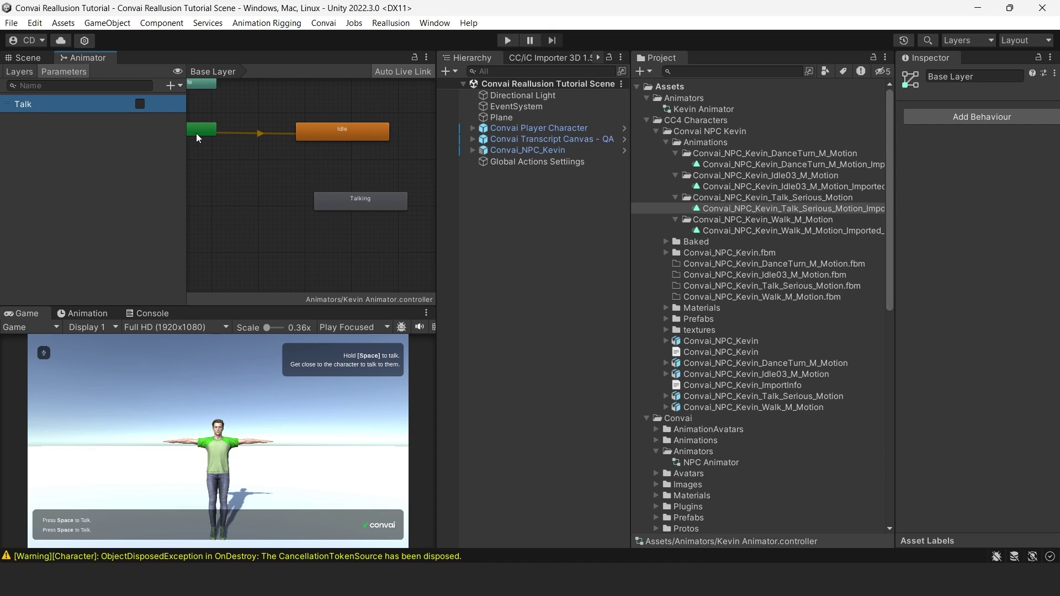
# Make a transition from Idle to Talking and another from Talking back to Idle.
pyautogui.rightClick(314, 138)
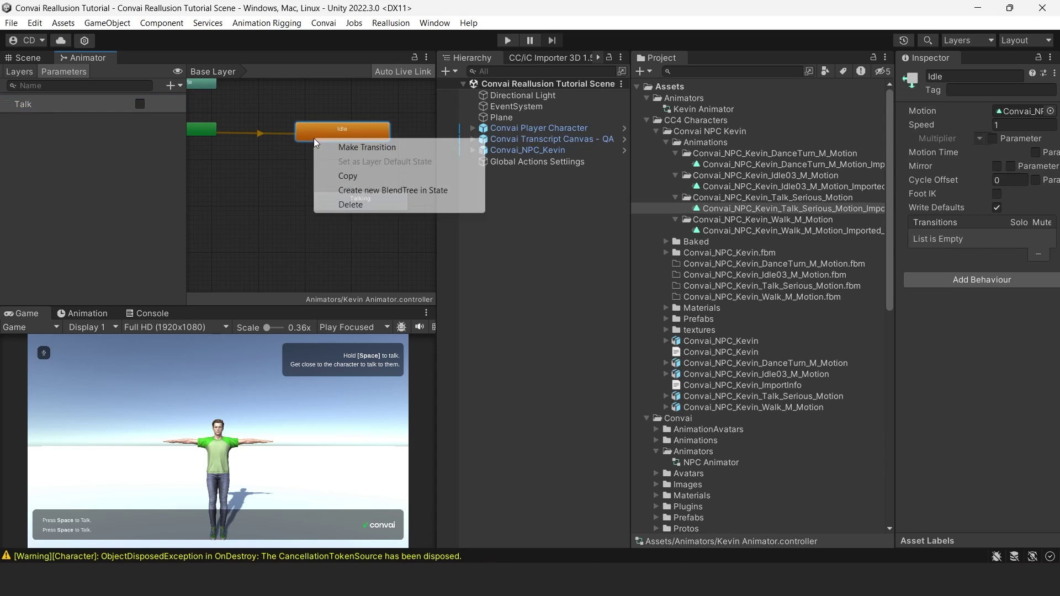
pyautogui.click(347, 150)
pyautogui.click(346, 200)
pyautogui.rightClick(360, 202)
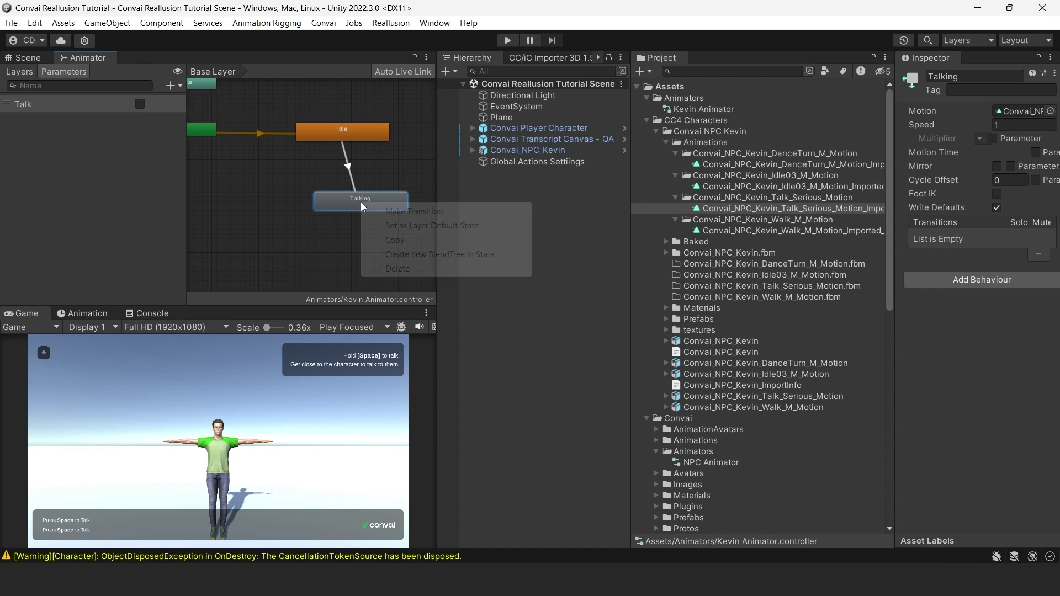
pyautogui.click(386, 211)
pyautogui.click(356, 128)
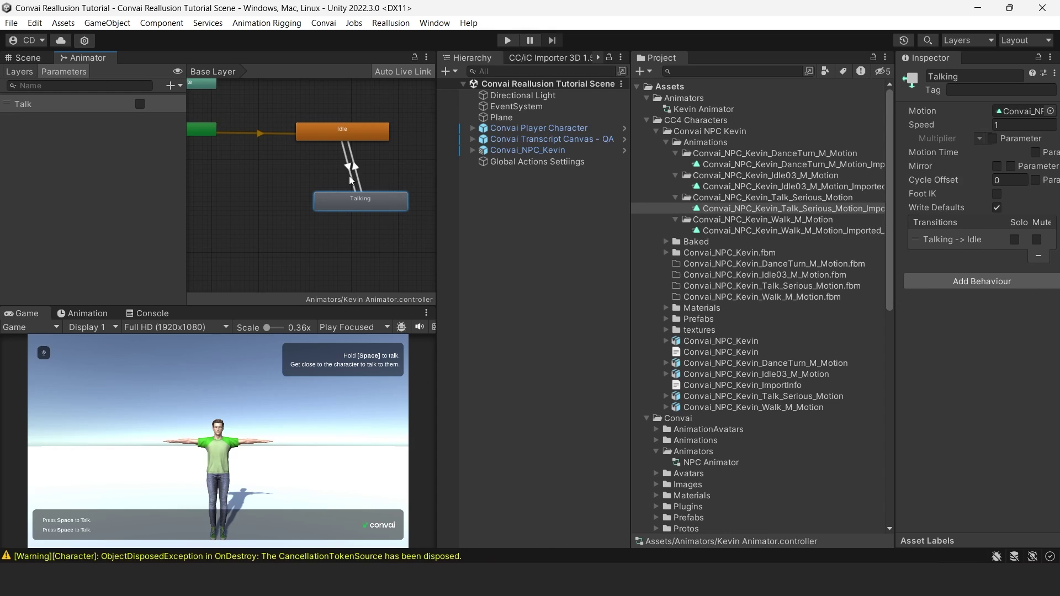
pyautogui.rightClick(349, 128)
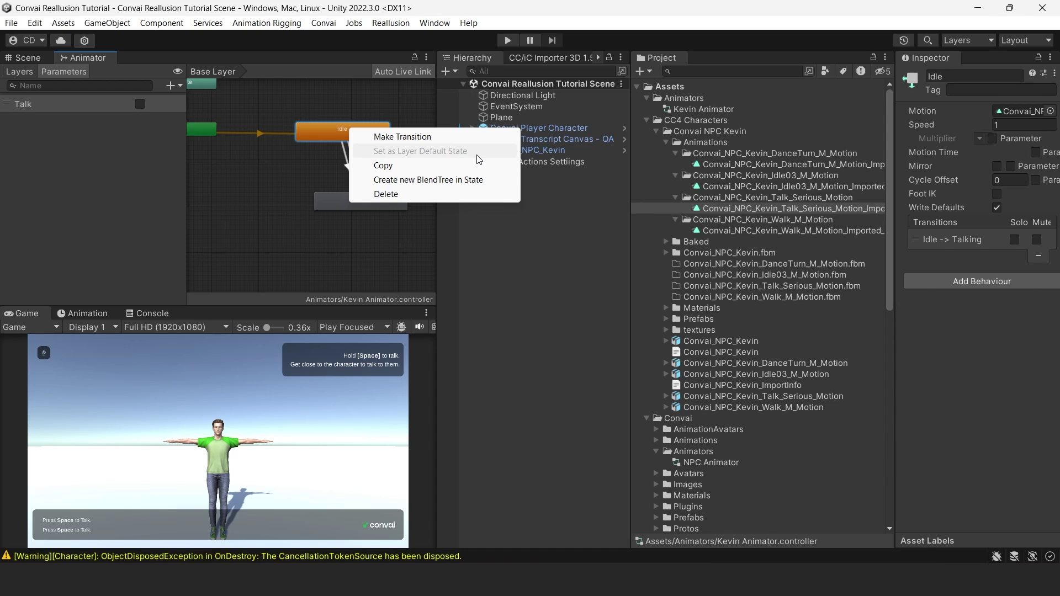
pyautogui.click(423, 211)
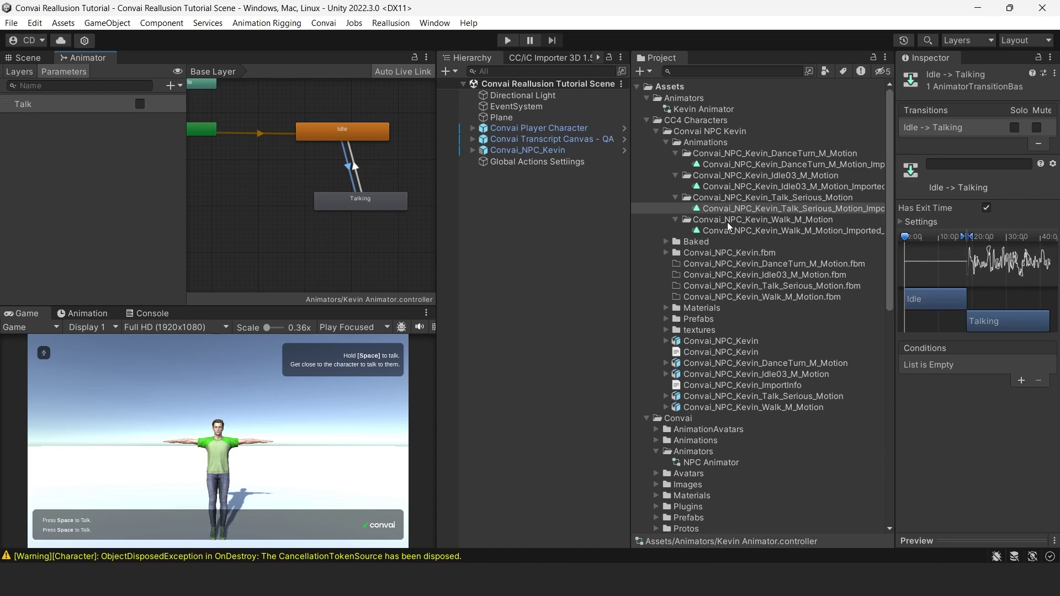
# Turn off Has Exit Time on the Idle to Talking transition and add the condition Talk is true.
pyautogui.moveTo(894, 251); pyautogui.dragTo(834, 251)
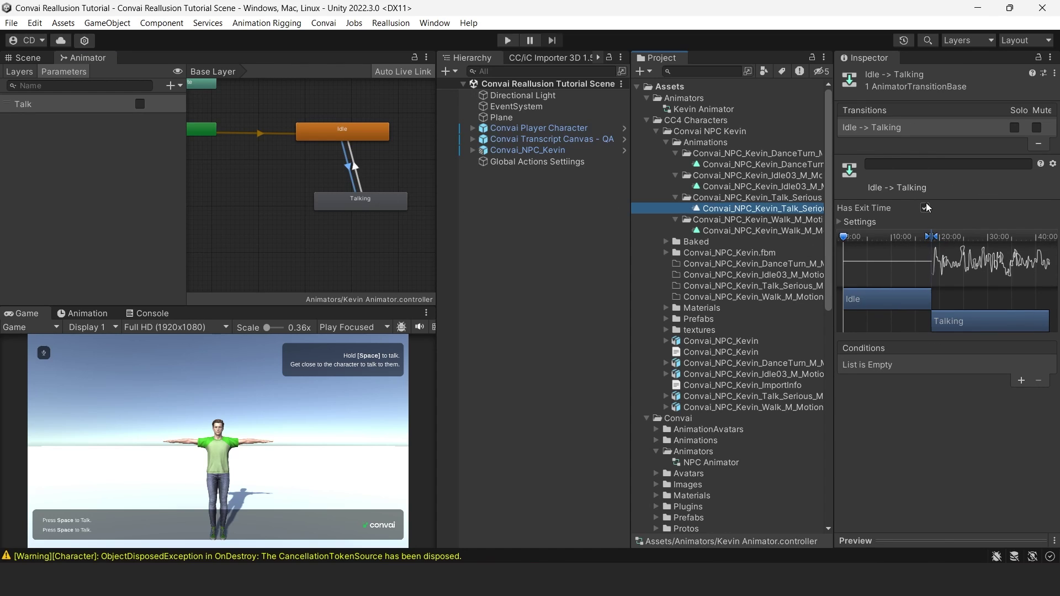
pyautogui.click(926, 208)
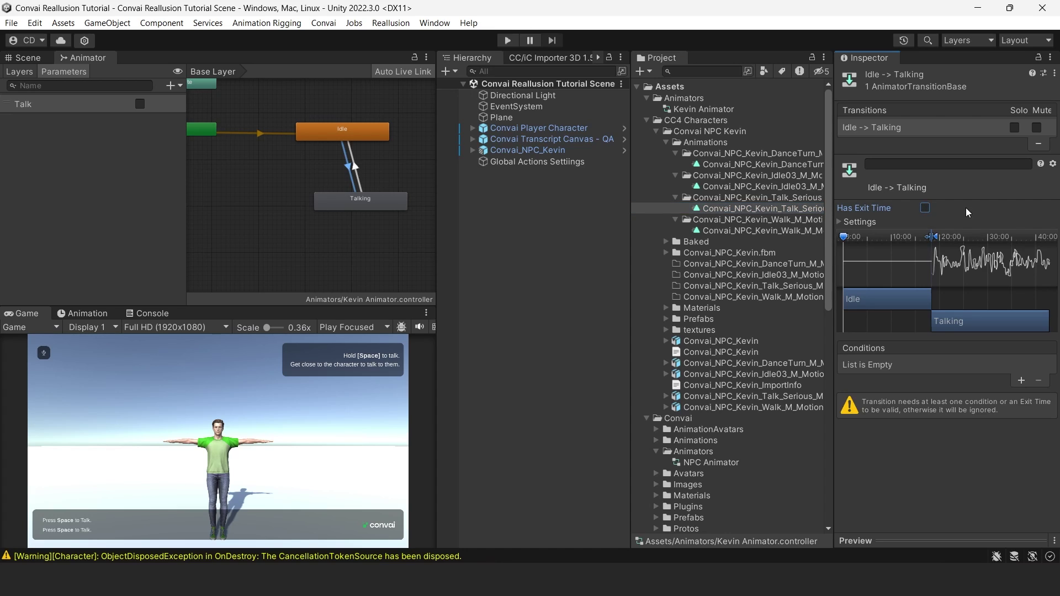
pyautogui.click(1021, 381)
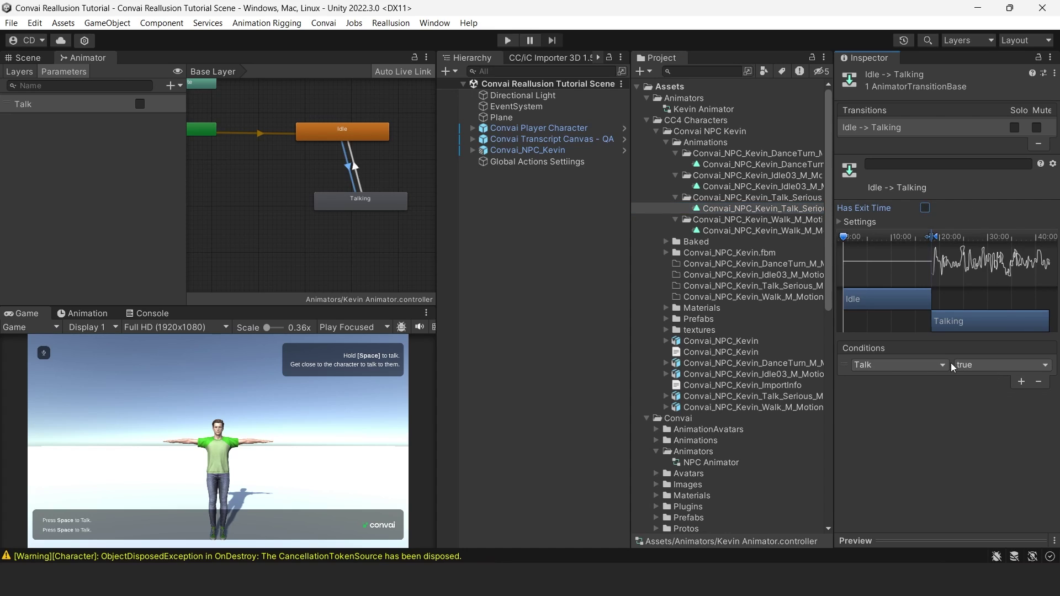
# Add the condition Talk is false to the Talking to Idle transition and turn off its Has Exit Time.
pyautogui.click(362, 172)
pyautogui.click(1021, 381)
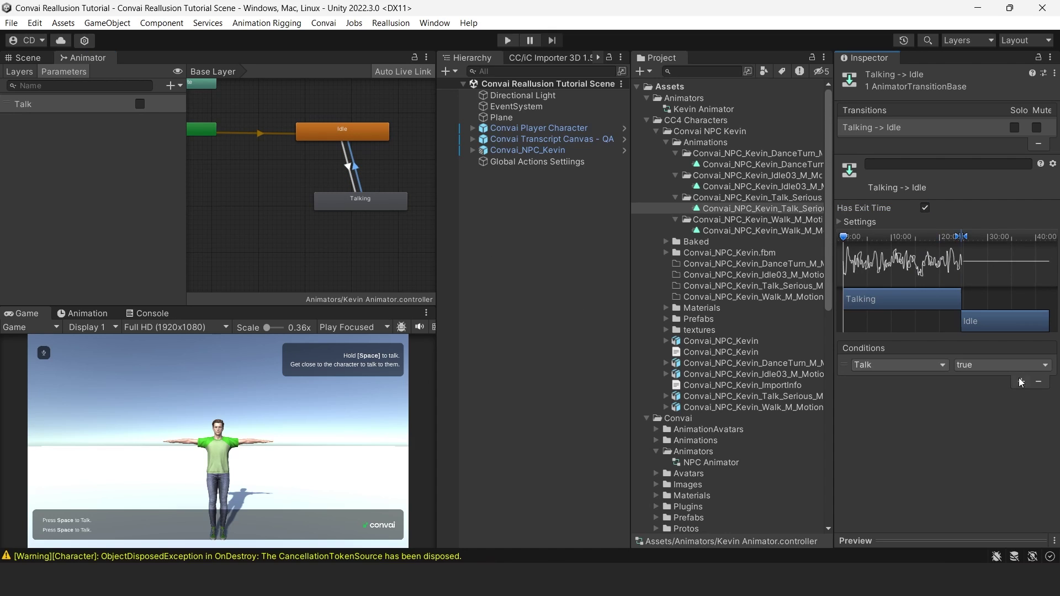
pyautogui.click(972, 365)
pyautogui.click(989, 395)
pyautogui.click(926, 208)
# Enable Loop Time and Loop Pose for the DanceTurn, Idle03, Talk_Serious and Walk animation clips together.
pyautogui.click(741, 166)
pyautogui.keyDown('ctrl'); pyautogui.click(741, 186); pyautogui.keyUp('ctrl')
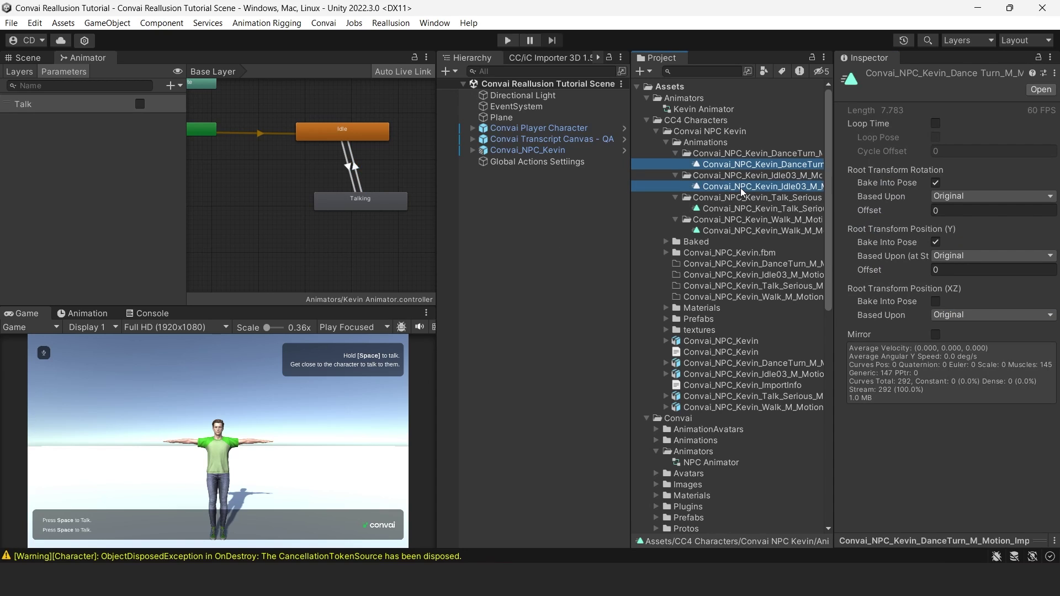
pyautogui.keyDown('ctrl'); pyautogui.click(737, 210); pyautogui.keyUp('ctrl')
pyautogui.keyDown('ctrl'); pyautogui.click(738, 230); pyautogui.keyUp('ctrl')
pyautogui.click(935, 123)
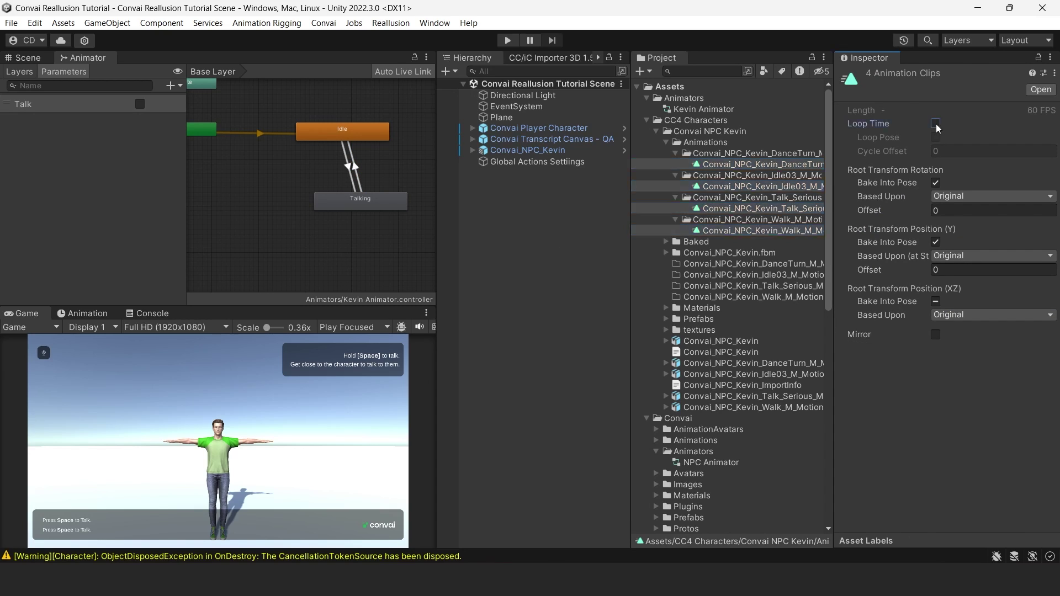
pyautogui.click(935, 137)
# Assign Kevin Animator as Convai_NPC_Kevin's animator controller and test talking to the character in Play mode.
pyautogui.click(520, 149)
pyautogui.hotkey('ctrl', 'p')
pyautogui.press('w')
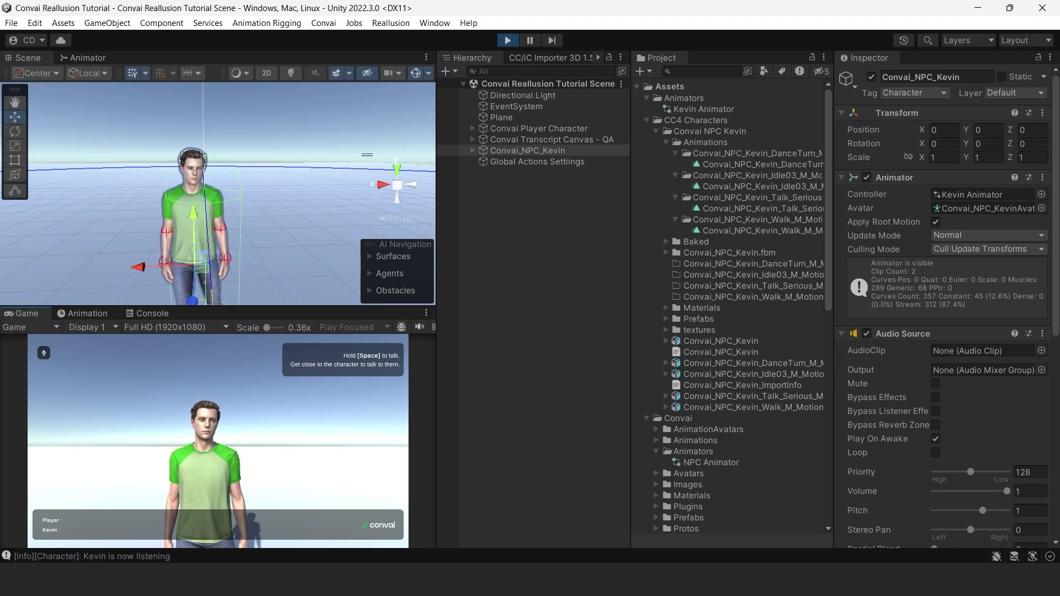
pyautogui.press('w')
pyautogui.press('space')
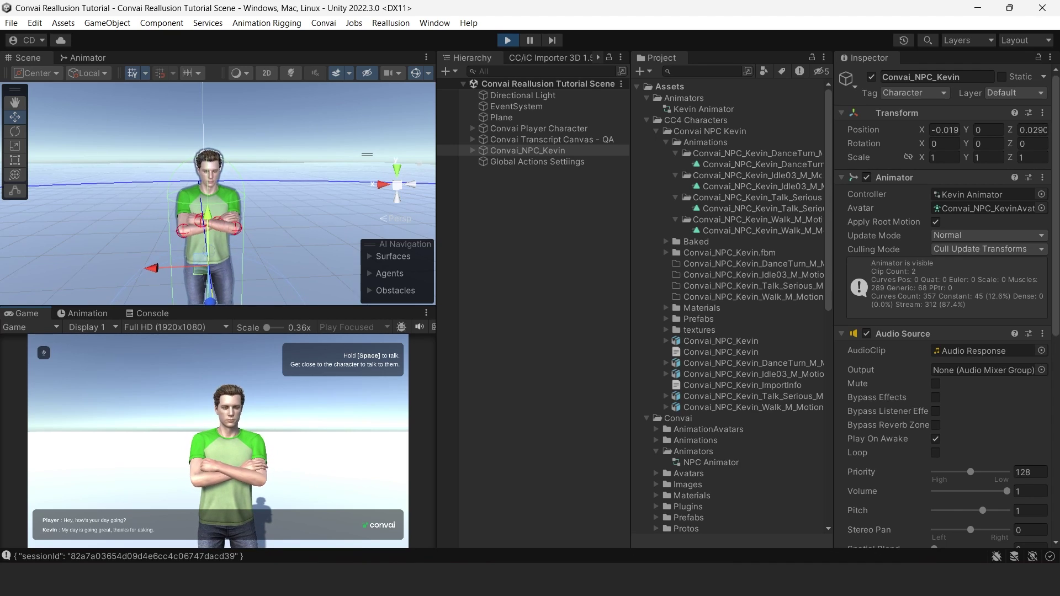
pyautogui.hotkey('ctrl', 'p')
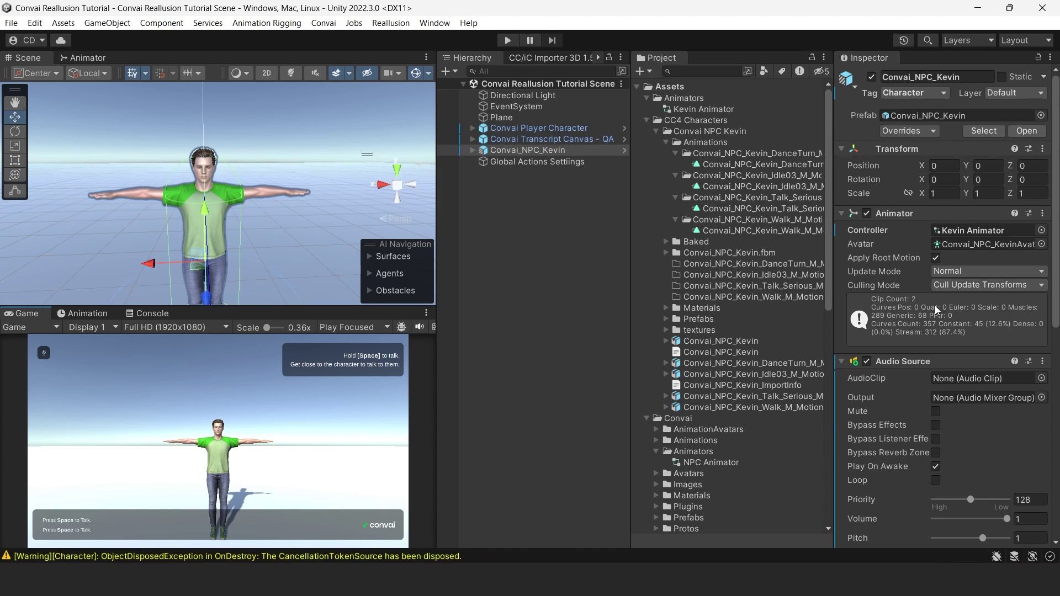
# Locate the avatar asset used by the character's Animator and open its avatar configuration.
pyautogui.click(947, 247)
pyautogui.scroll(-4, 726, 399)
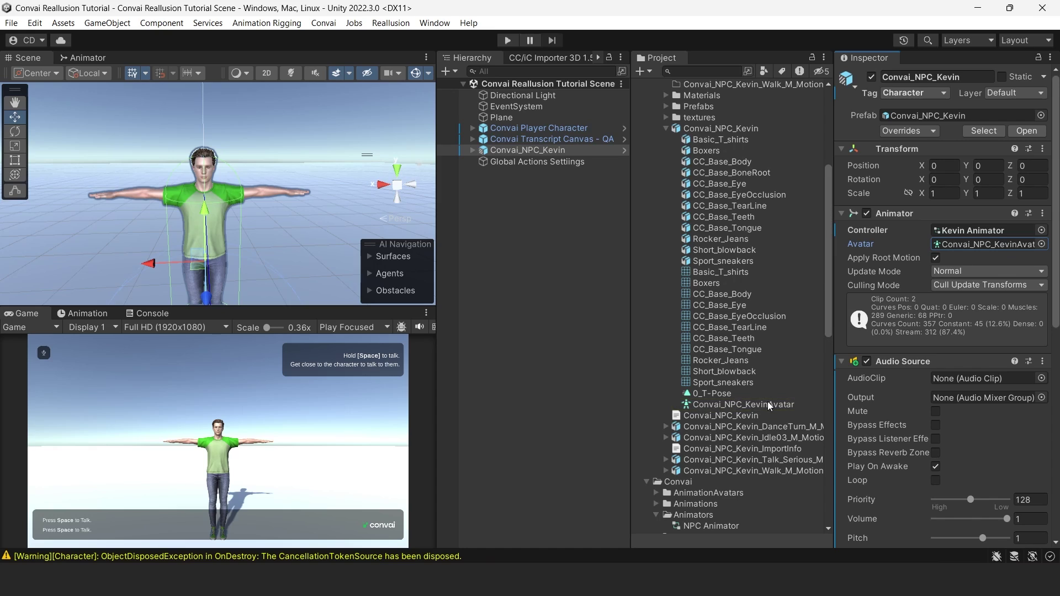
pyautogui.click(716, 403)
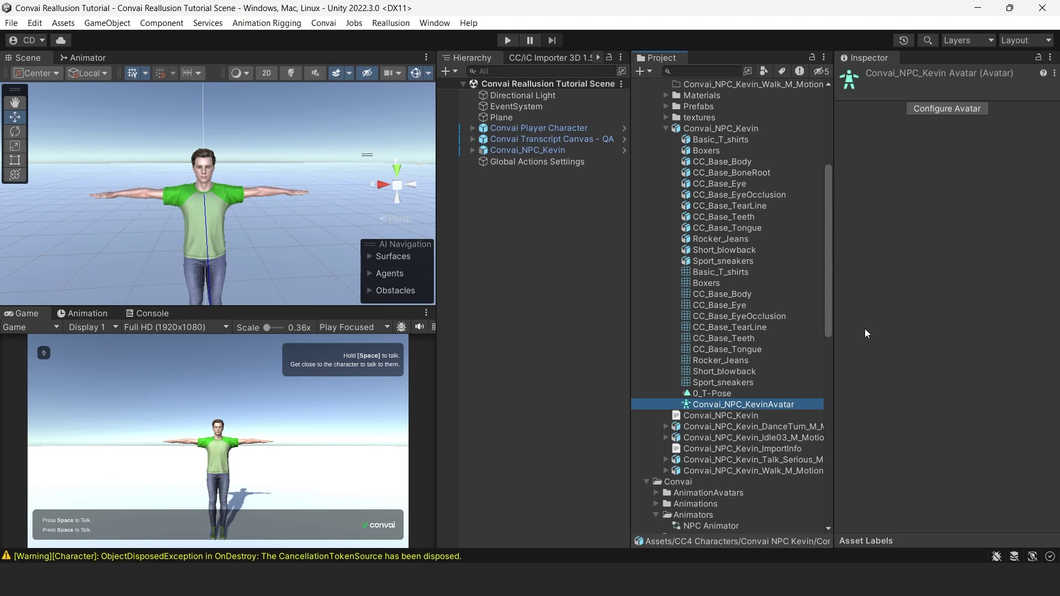
pyautogui.click(960, 108)
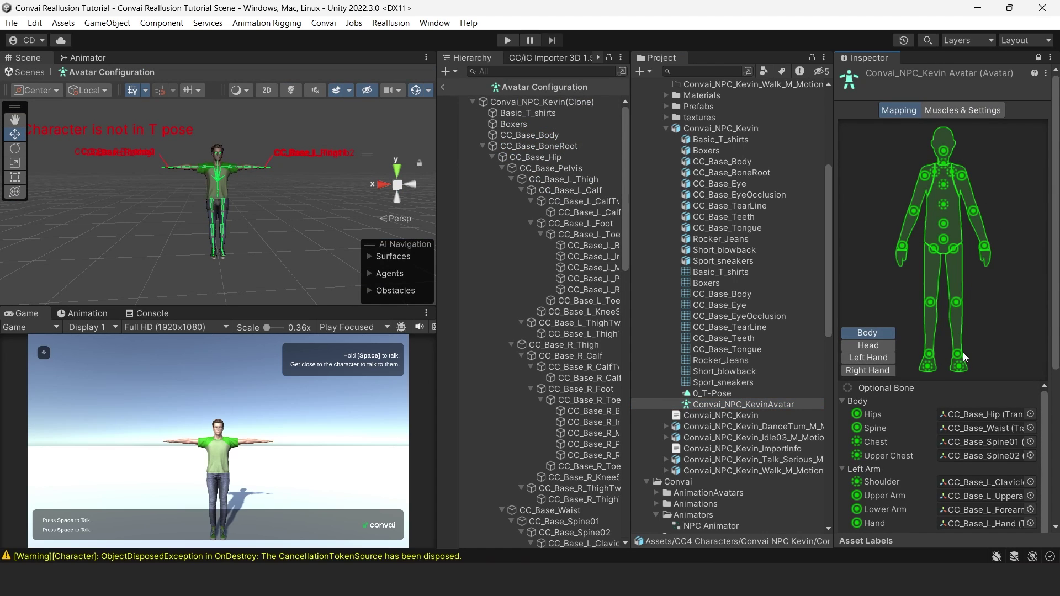
# Set the Jaw bone in the avatar's head mapping to None.
pyautogui.click(875, 346)
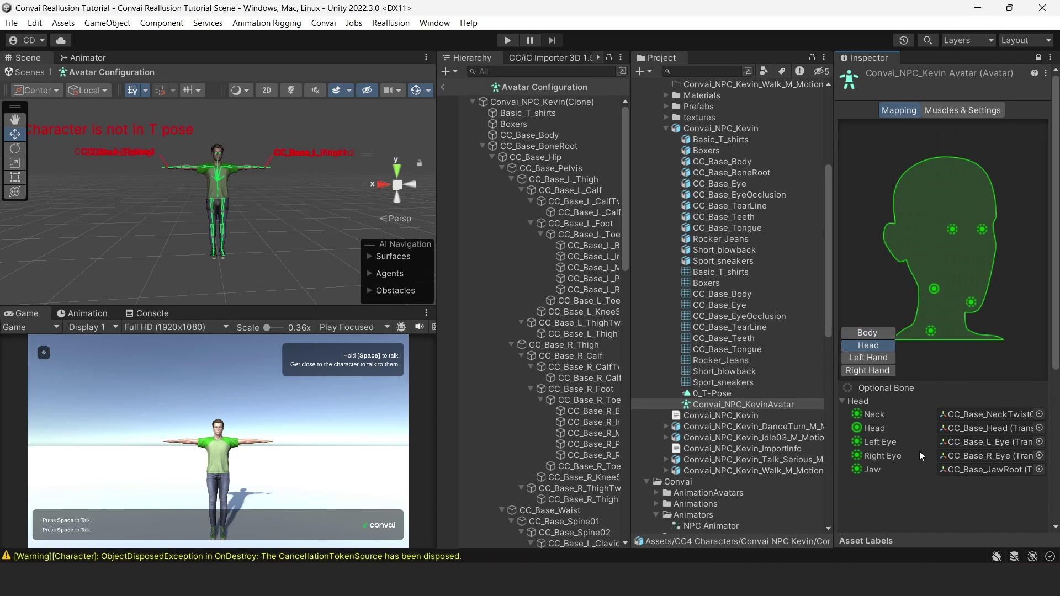
pyautogui.click(871, 470)
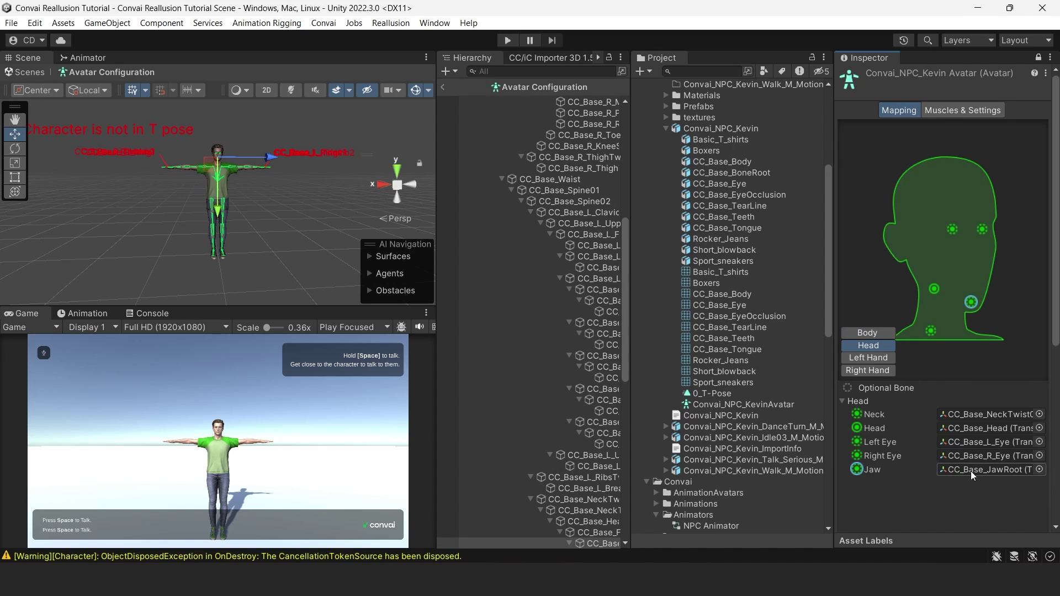
pyautogui.click(1039, 470)
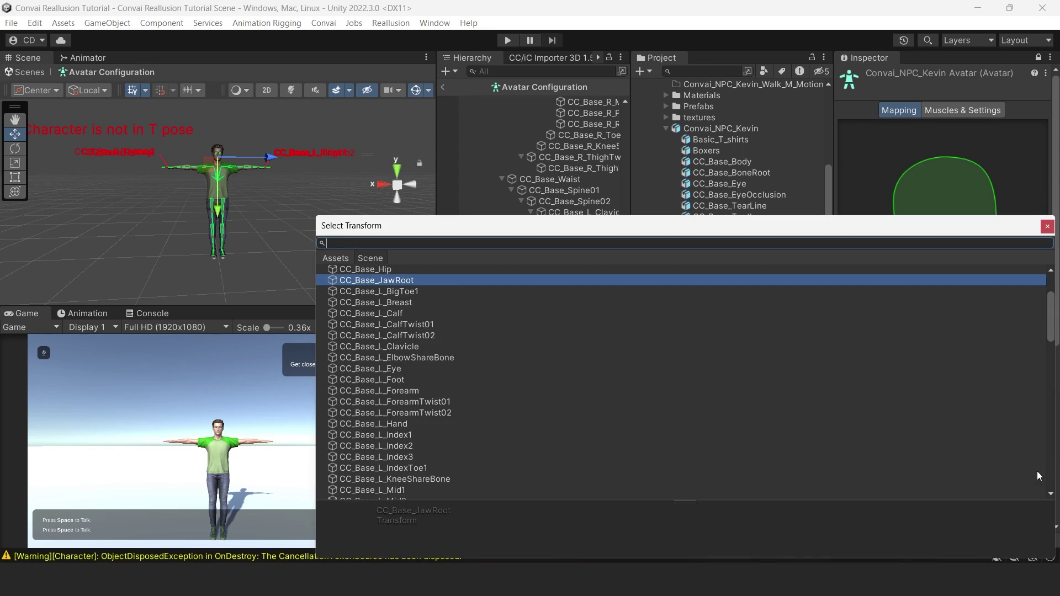
pyautogui.scroll(3, 536, 326)
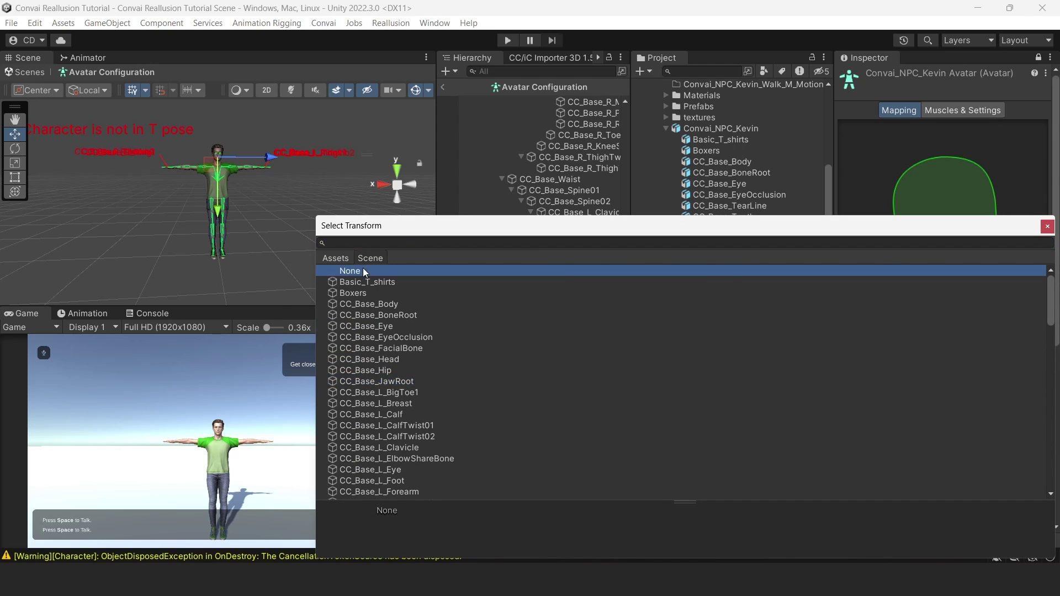
pyautogui.doubleClick(363, 267)
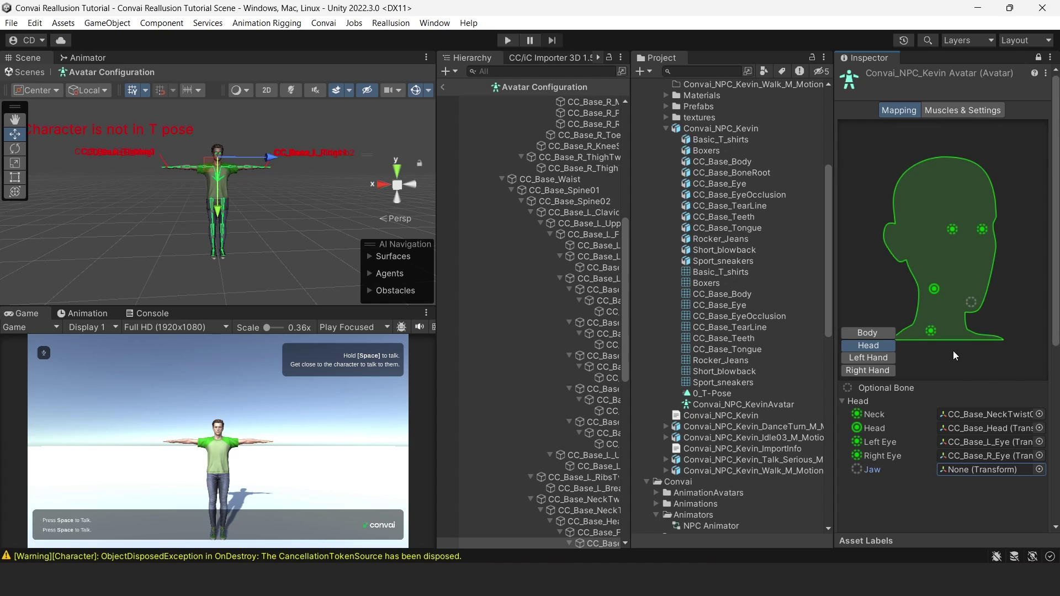
# Apply the changed avatar bone mapping and close the avatar configuration to return to the scene.
pyautogui.scroll(-8, 953, 350)
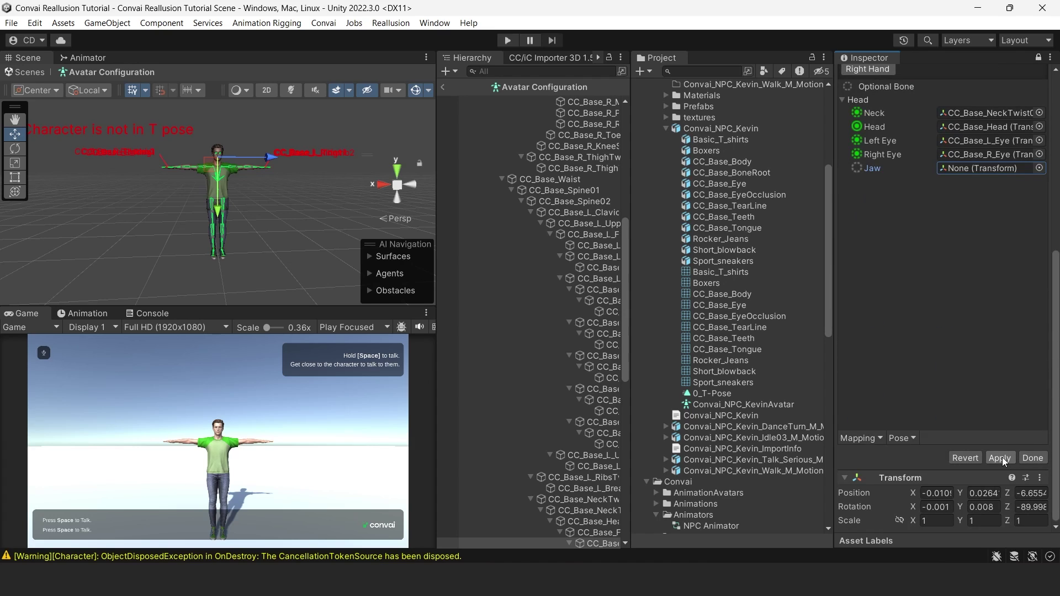
pyautogui.click(1000, 458)
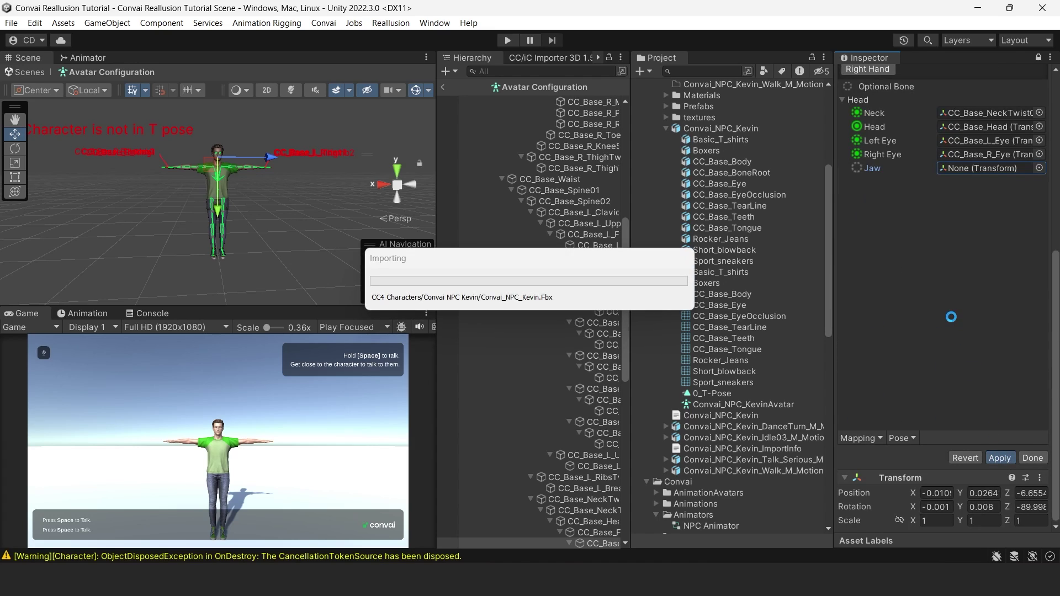
pyautogui.scroll(8, 952, 316)
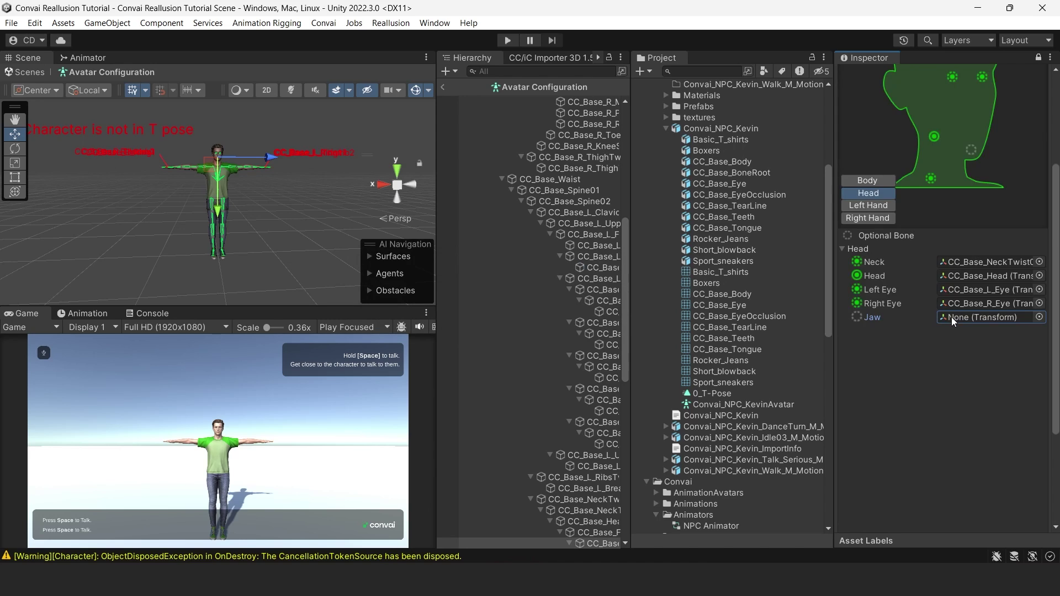
pyautogui.click(442, 87)
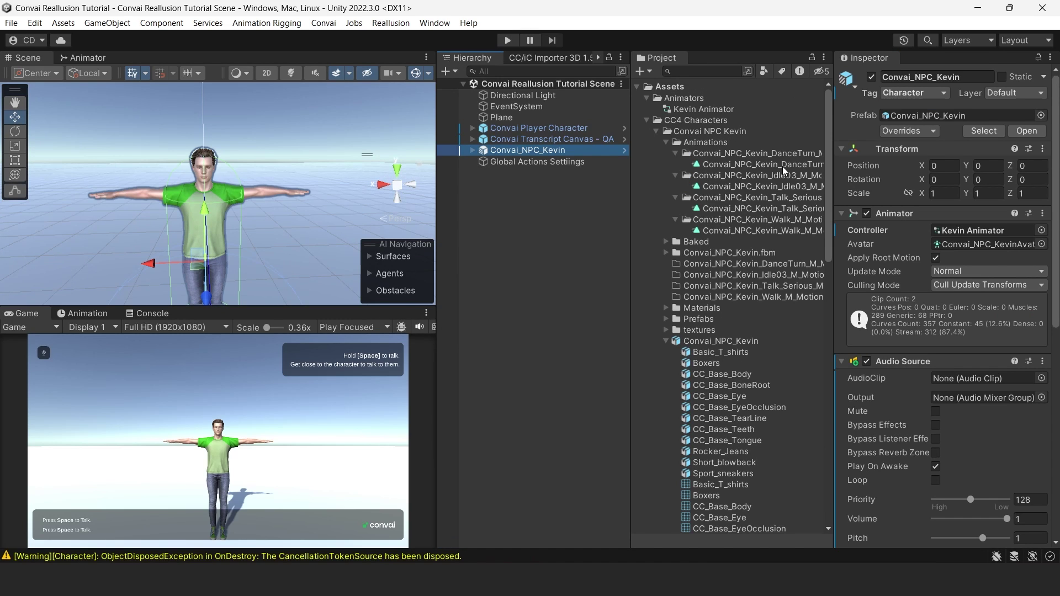
# Delete all CC_Base skinned mesh blendshape properties, from CC_Base_Body down to the end of the list, from the DanceTurn animation clip.
pyautogui.click(783, 165)
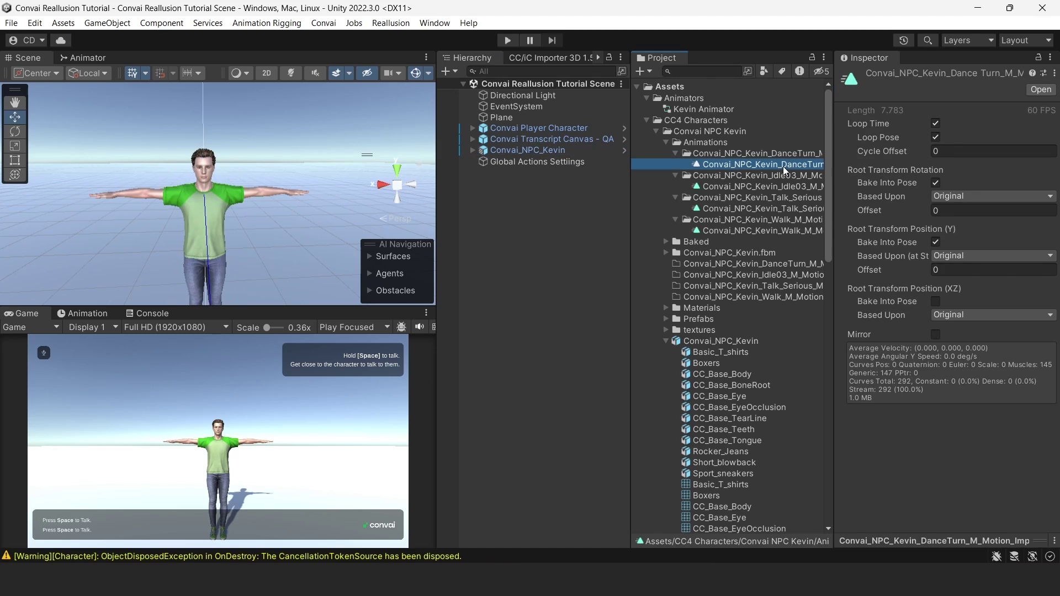
pyautogui.click(108, 314)
pyautogui.scroll(-10, 93, 399)
pyautogui.scroll(-8, 93, 399)
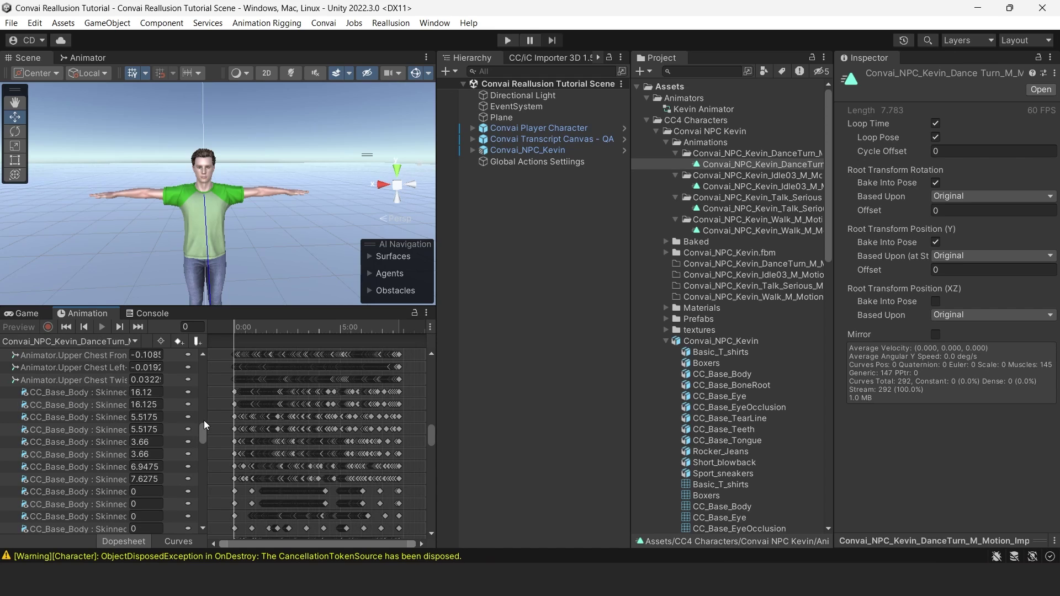
pyautogui.moveTo(205, 425); pyautogui.dragTo(225, 418)
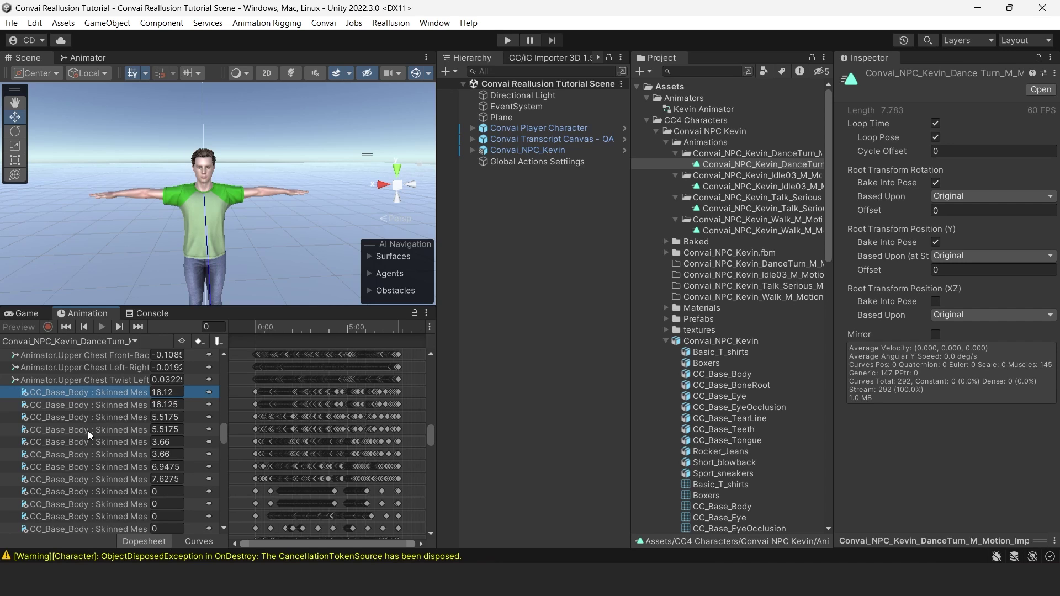
pyautogui.scroll(-5, 88, 431)
pyautogui.scroll(-5, 88, 430)
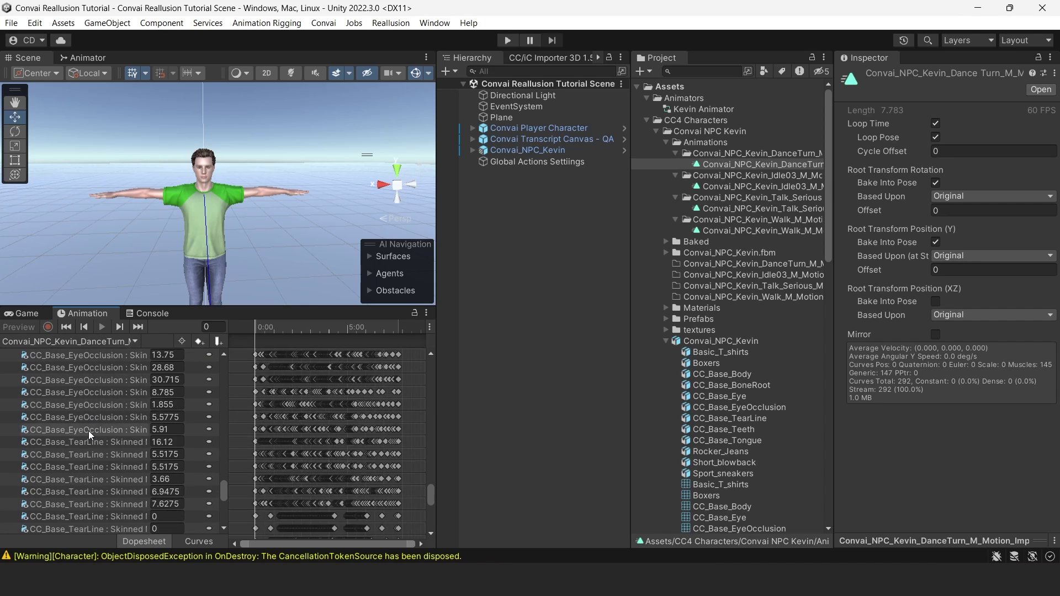
pyautogui.keyDown('shift'); pyautogui.click(84, 499); pyautogui.keyUp('shift')
pyautogui.press('Delete')
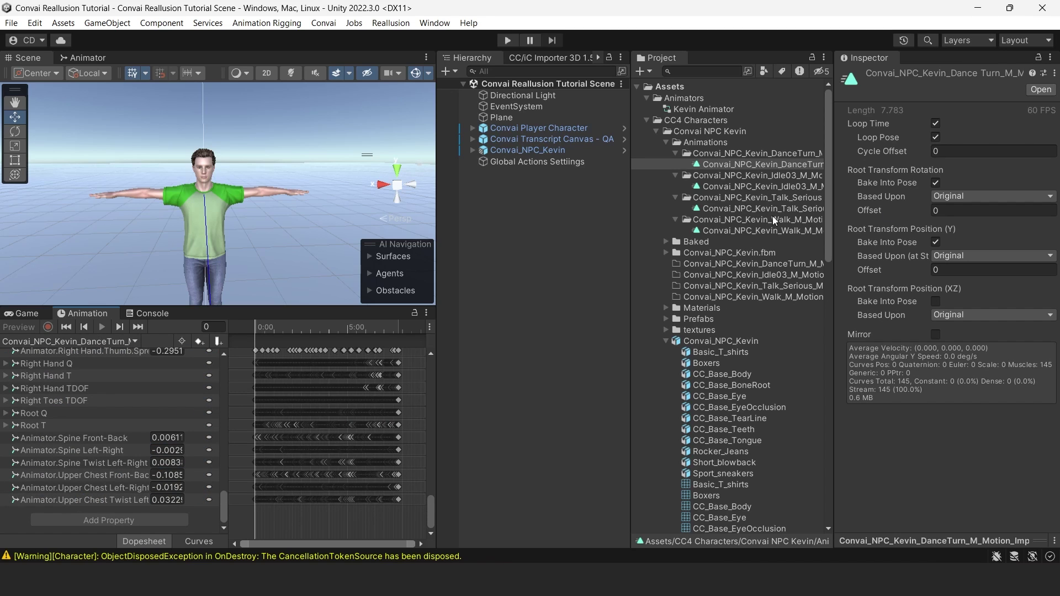
# Delete the CC_Base skinned mesh blendshape properties from the Idle03, Talk_Serious and Walk clips, and return to the Game view.
pyautogui.click(742, 187)
pyautogui.scroll(-5, 105, 436)
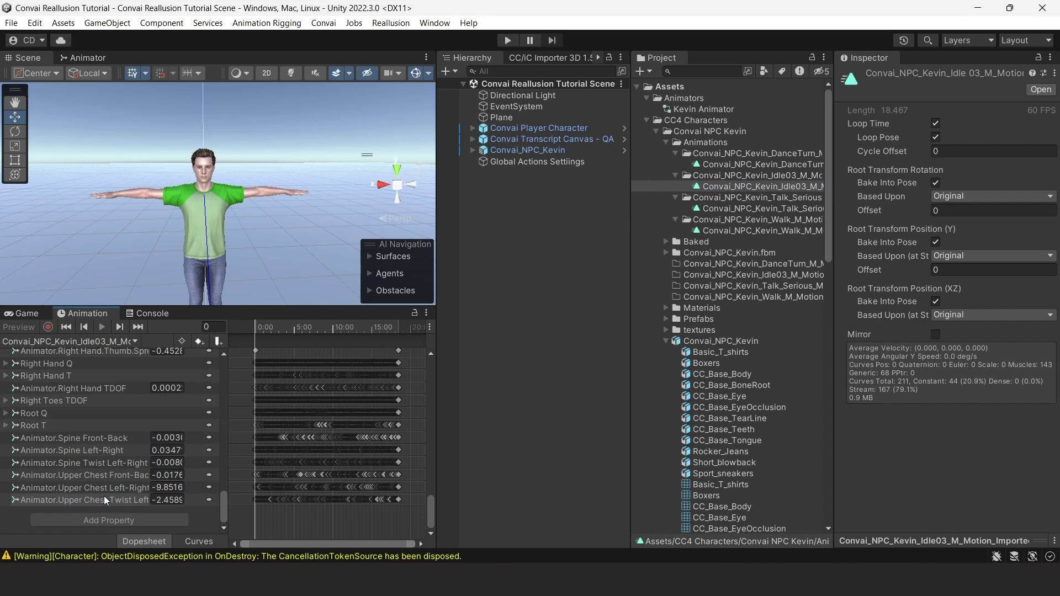
pyautogui.click(743, 210)
pyautogui.click(762, 231)
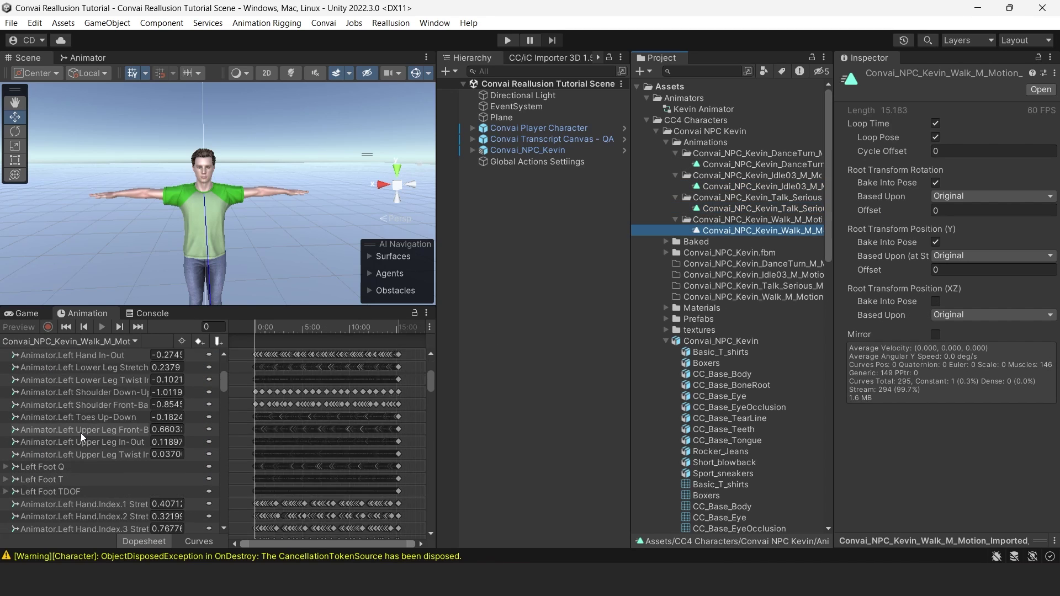
pyautogui.scroll(-5, 81, 433)
pyautogui.click(59, 476)
pyautogui.scroll(-5, 62, 474)
pyautogui.keyDown('shift'); pyautogui.click(102, 502); pyautogui.keyUp('shift')
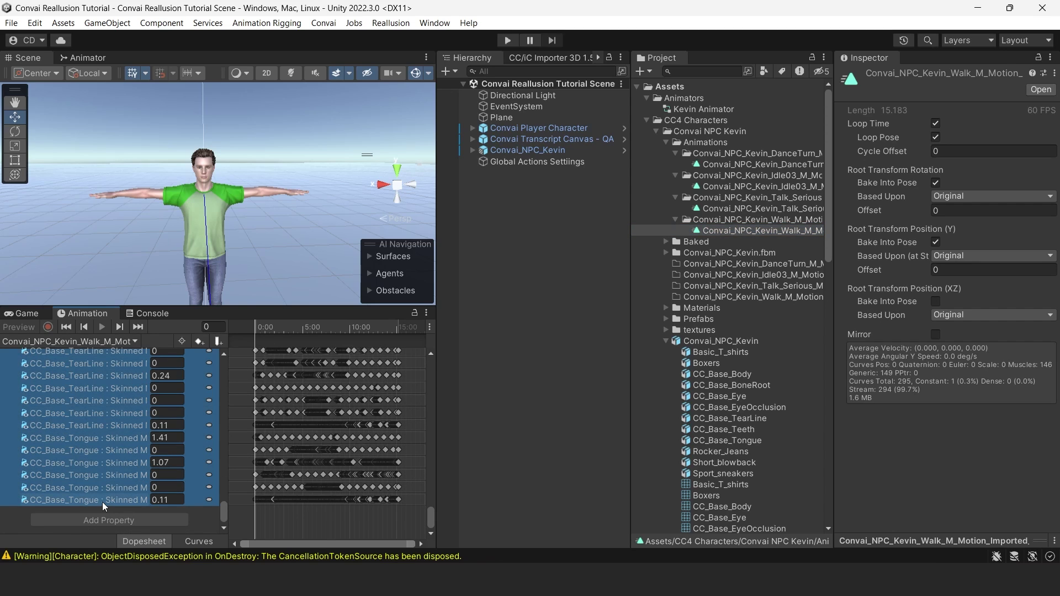
pyautogui.press('Delete')
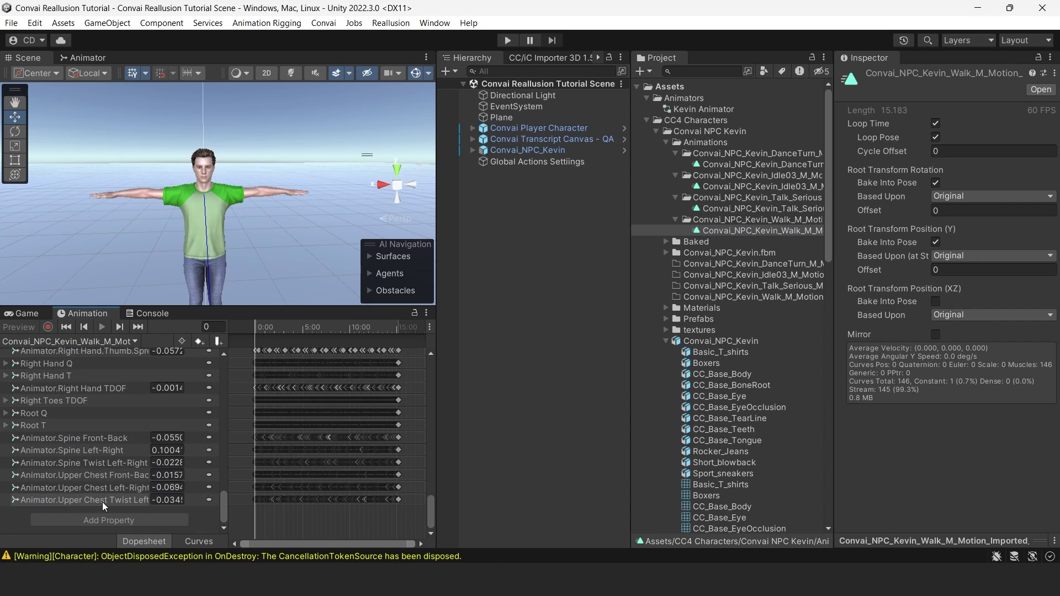
pyautogui.click(26, 313)
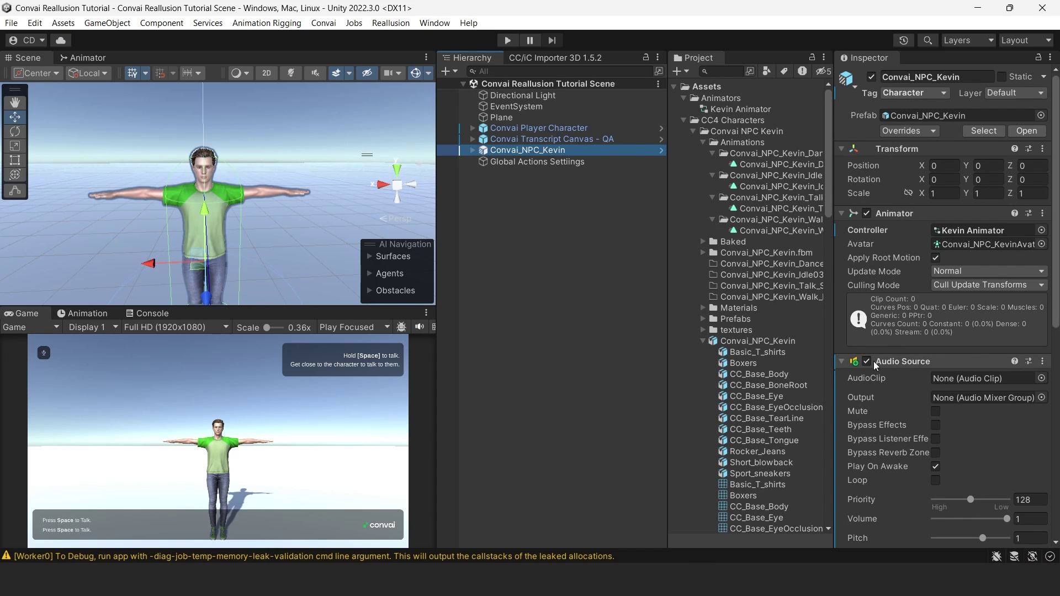
# Add the Lip Sync component to Convai_NPC_Kevin through the ConvaiNPC component options and confirm the change.
pyautogui.scroll(-10, 956, 363)
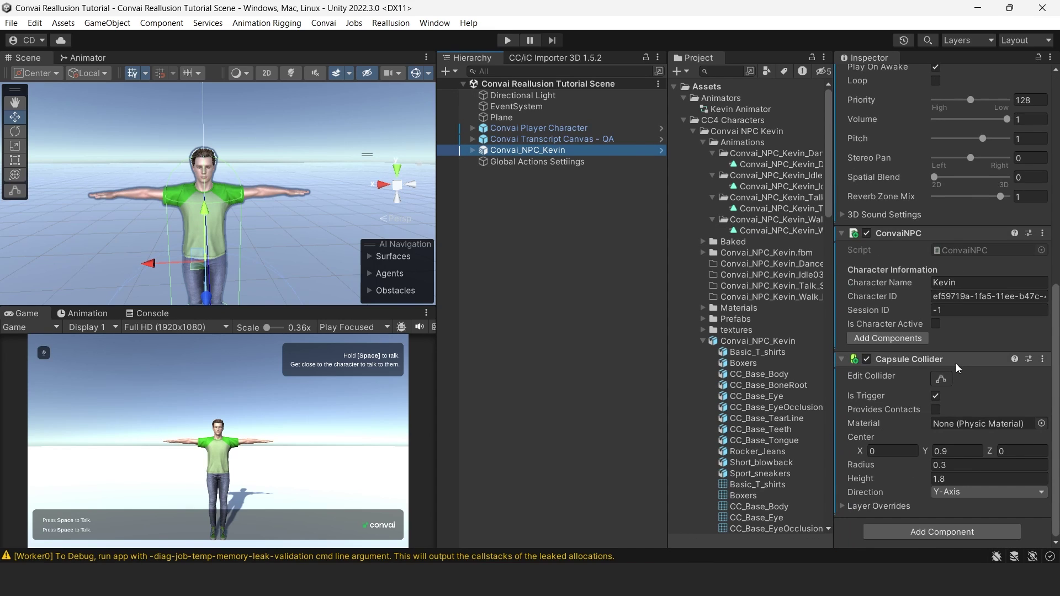
pyautogui.click(915, 339)
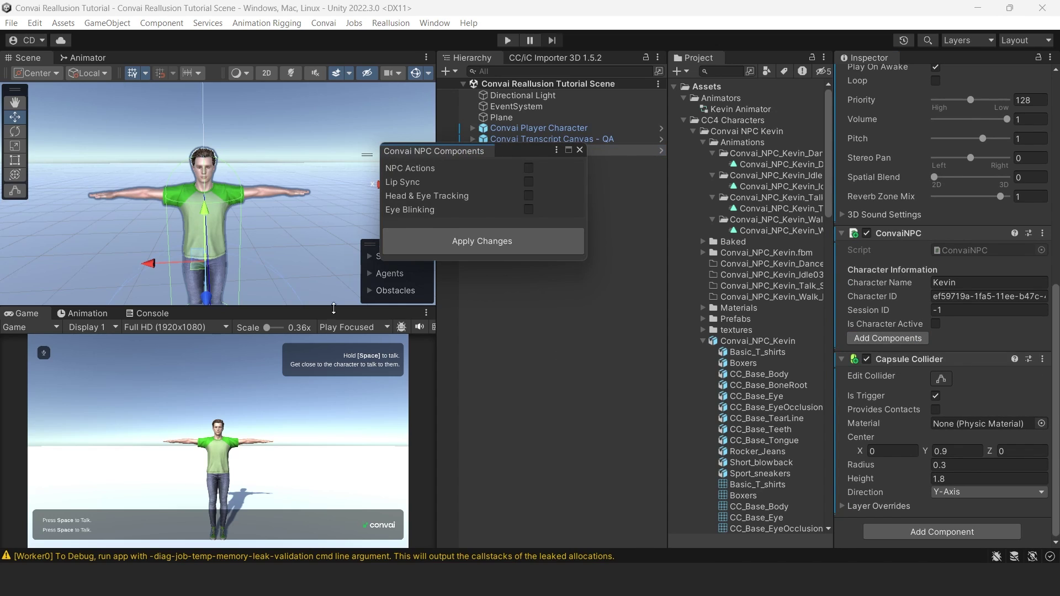
pyautogui.click(528, 181)
pyautogui.click(505, 240)
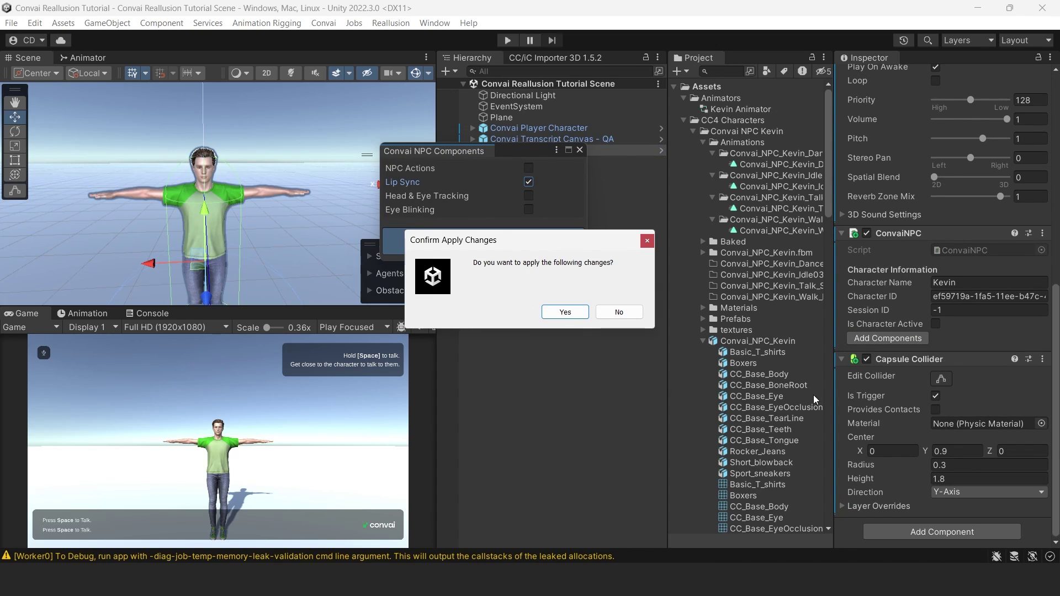
pyautogui.click(565, 312)
pyautogui.scroll(-3, 1050, 529)
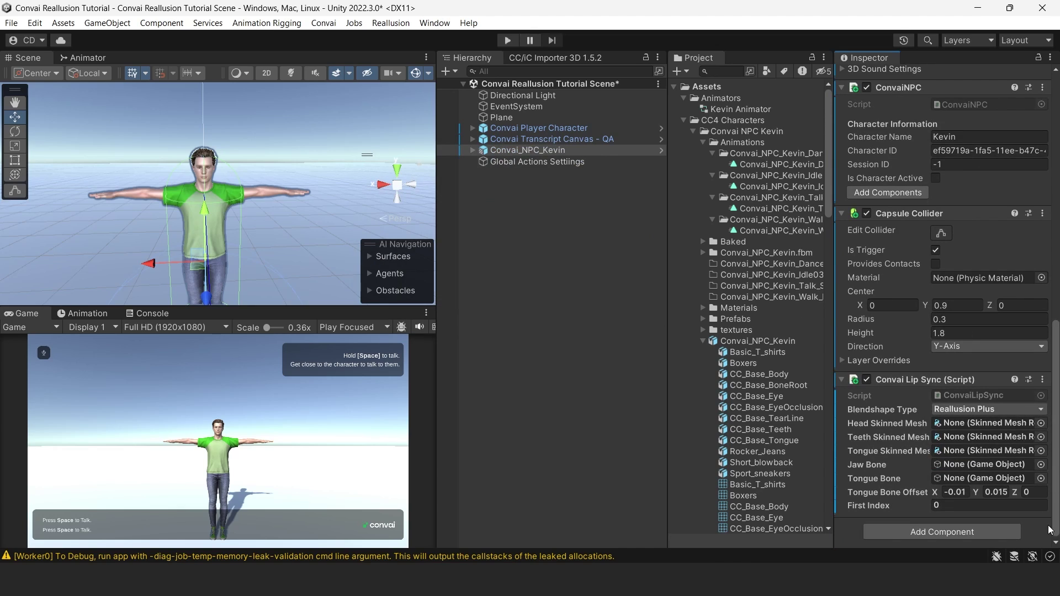
# Assign CC_Base_Body, CC_Base_Teeth and CC_Base_Tongue as the lip sync head, teeth and tongue skinned meshes, and save the scene.
pyautogui.click(1041, 423)
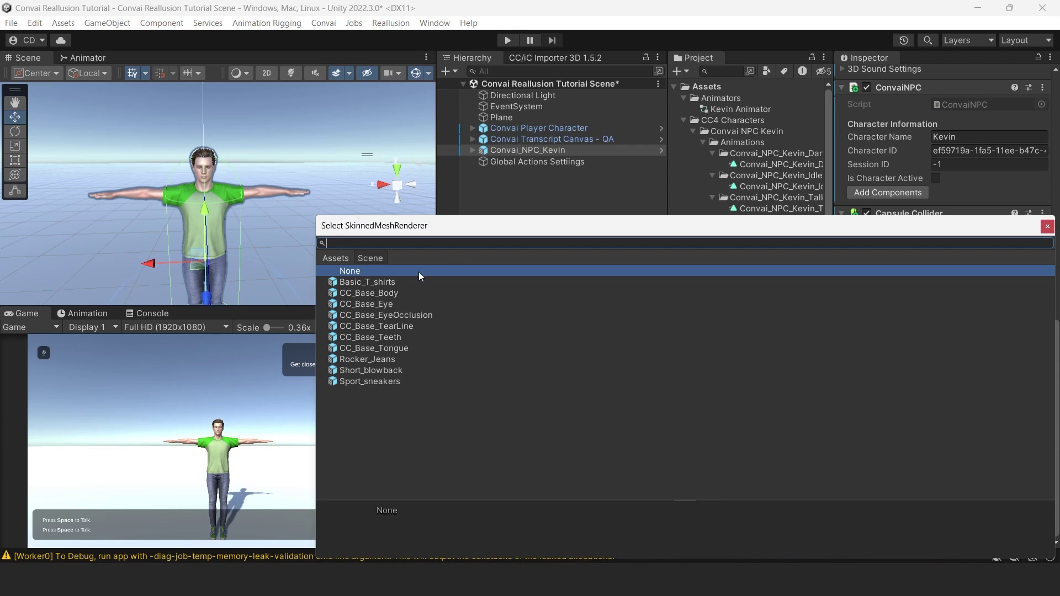
pyautogui.doubleClick(391, 292)
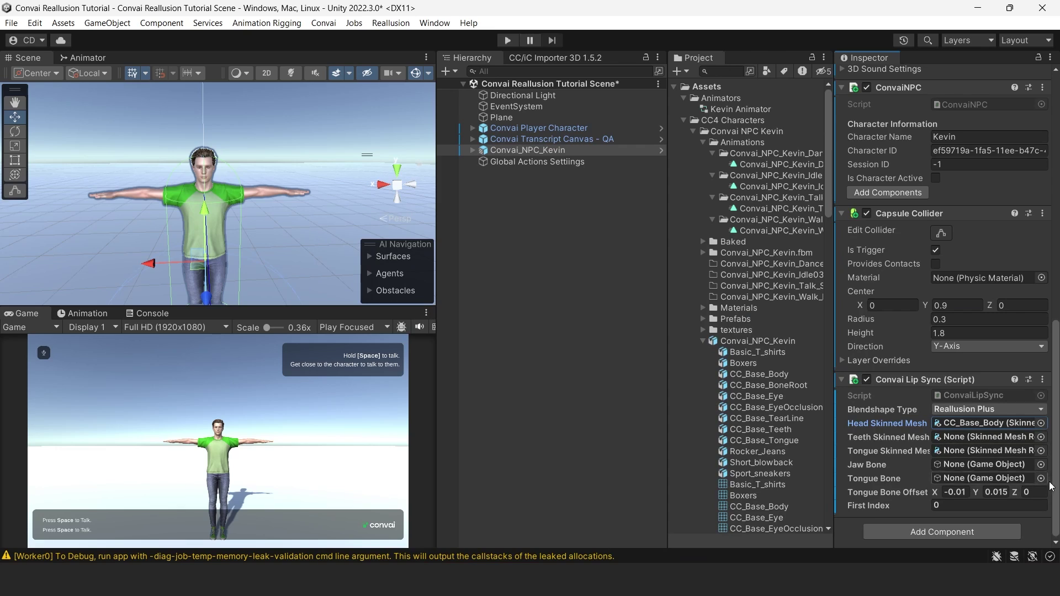
pyautogui.click(1041, 436)
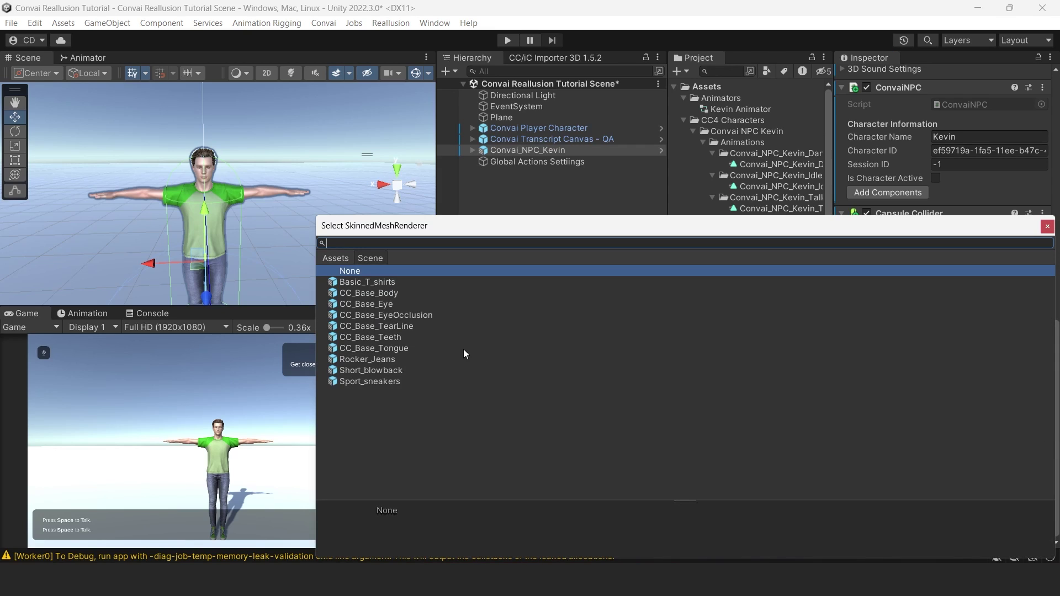
pyautogui.doubleClick(392, 343)
pyautogui.click(1041, 450)
pyautogui.doubleClick(389, 348)
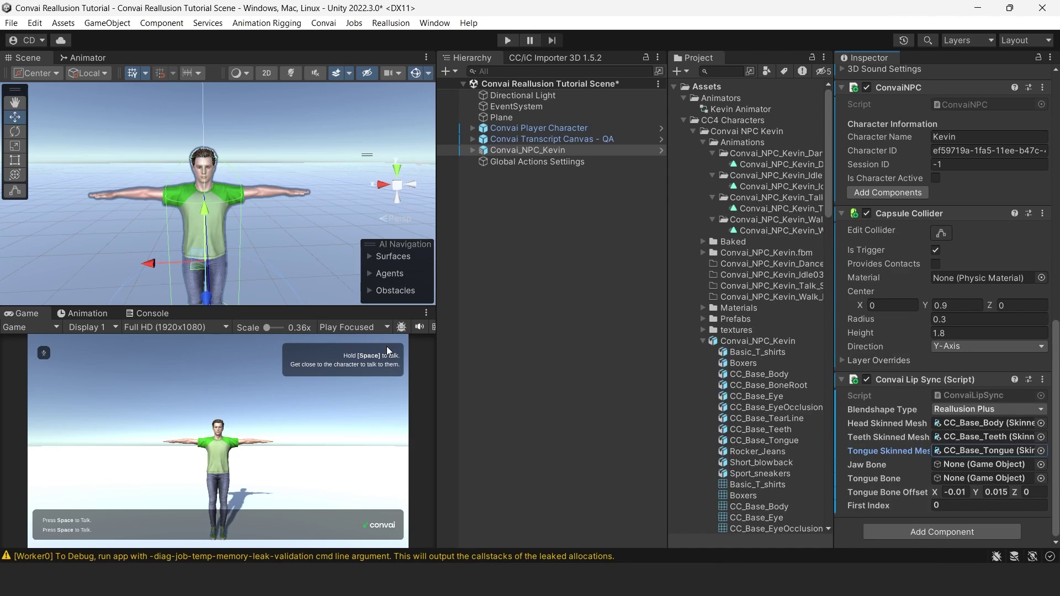
pyautogui.hotkey('ctrl', 's')
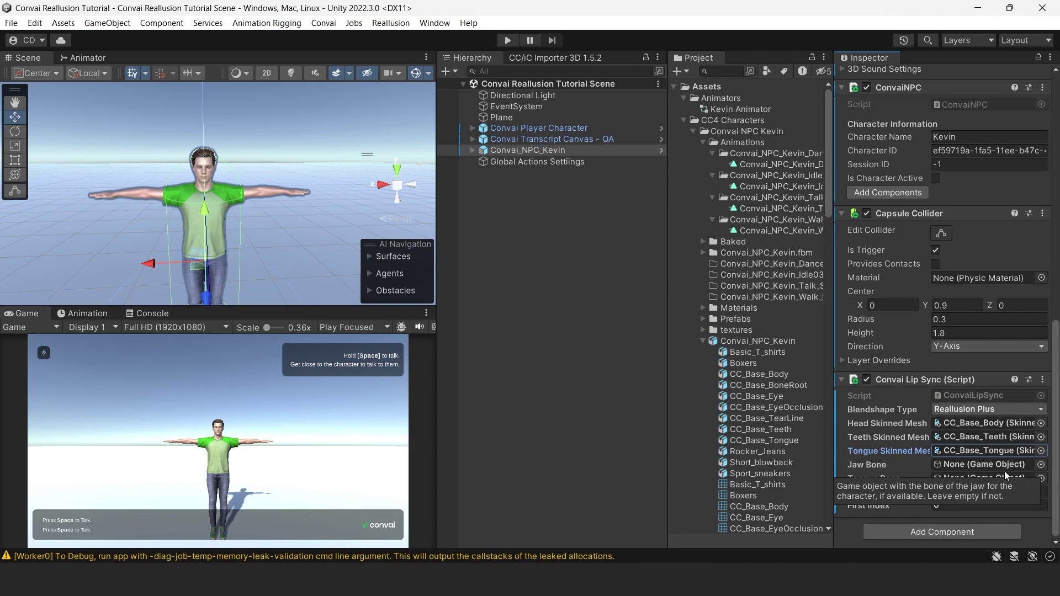
# Set the lip sync Jaw Bone to CC_Base_JawRoot and the Tongue Bone to CC_Base_Tongue01, saving the scene.
pyautogui.click(1040, 465)
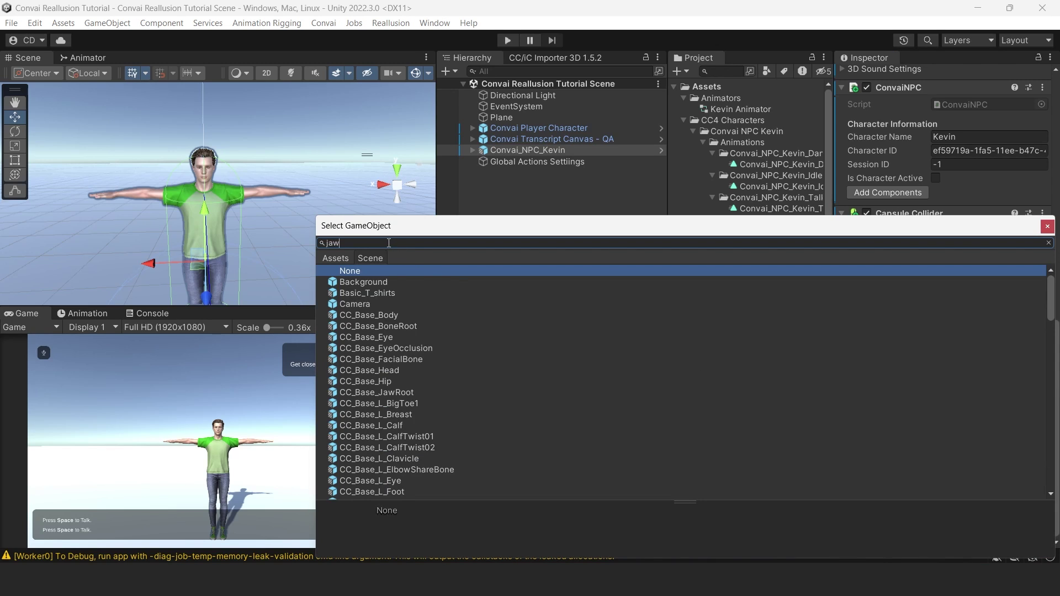
pyautogui.doubleClick(415, 286)
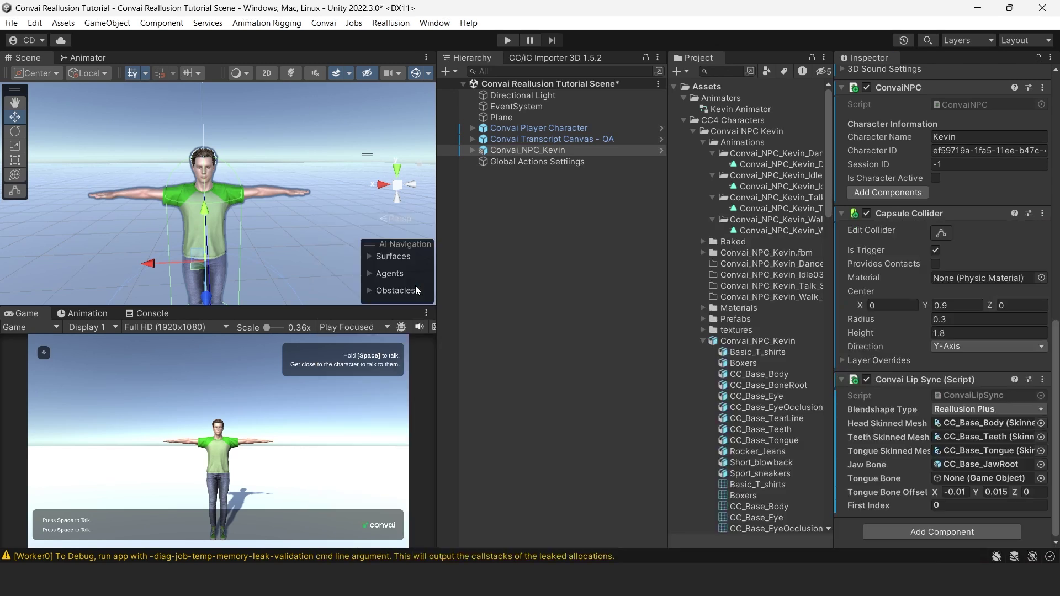
pyautogui.hotkey('ctrl', 's')
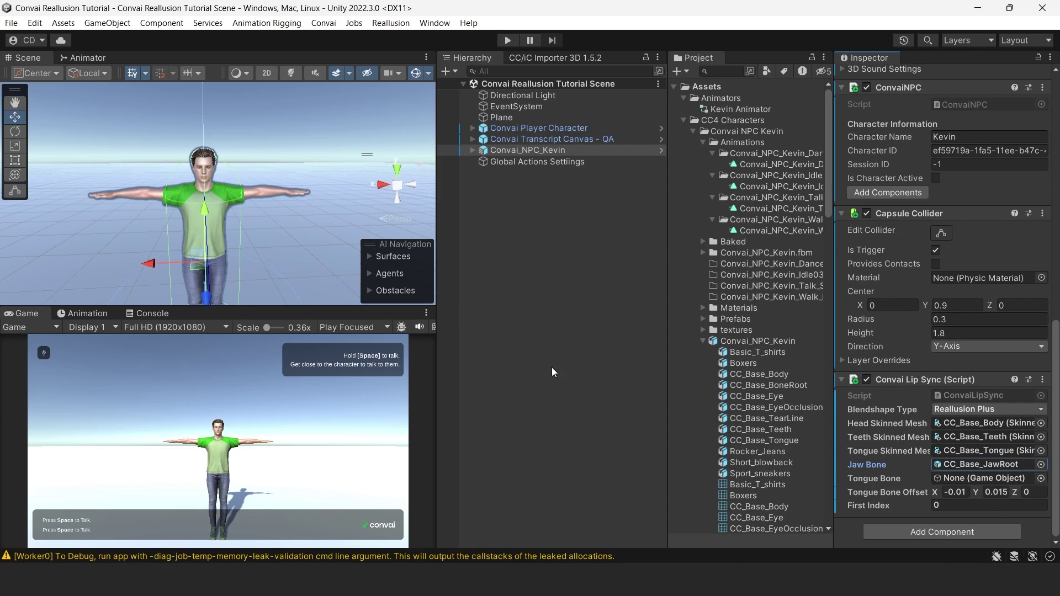
pyautogui.click(1040, 479)
pyautogui.write('tongue')
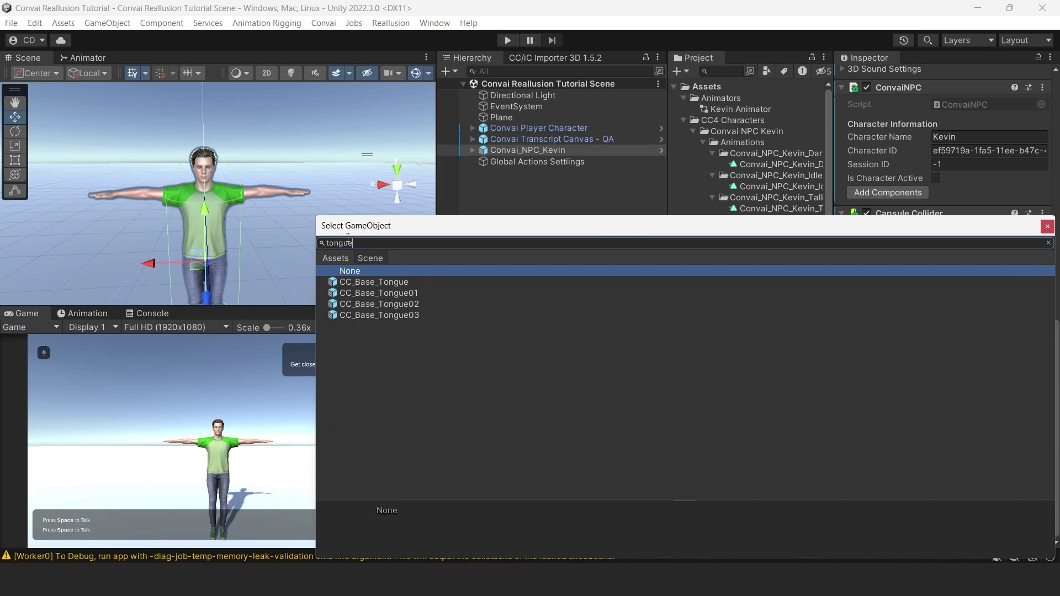
pyautogui.doubleClick(424, 297)
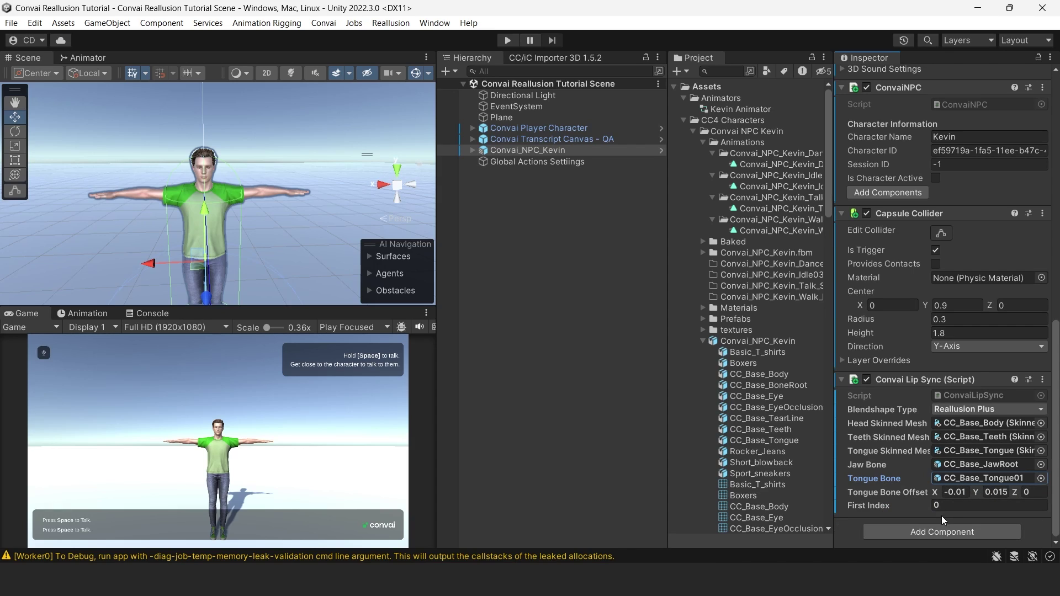
# Test the character's lip sync by talking to it in Play mode, and stop playback.
pyautogui.hotkey('ctrl', 'p')
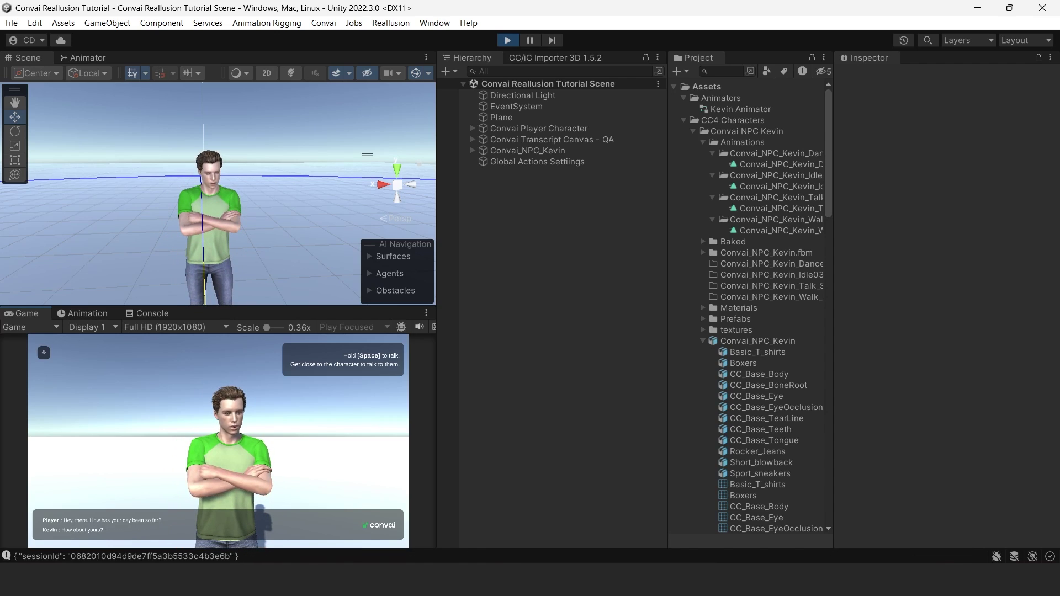
pyautogui.hotkey('ctrl', 'p')
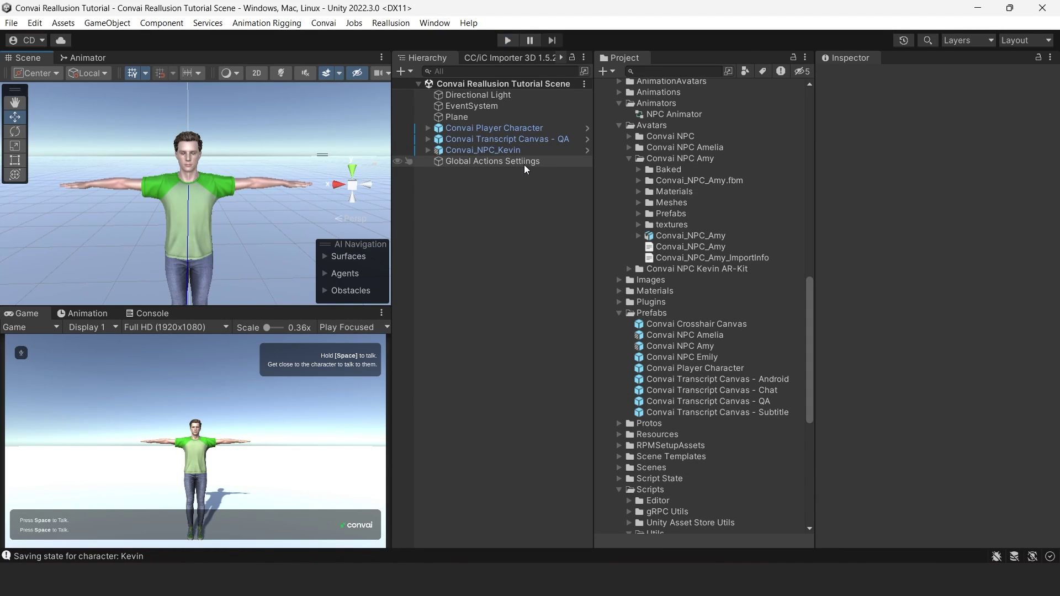
# Add the Eye Blinking component to Convai_NPC_Kevin through the ConvaiNPC component options, keeping Lip Sync enabled, and confirm the changes.
pyautogui.click(535, 151)
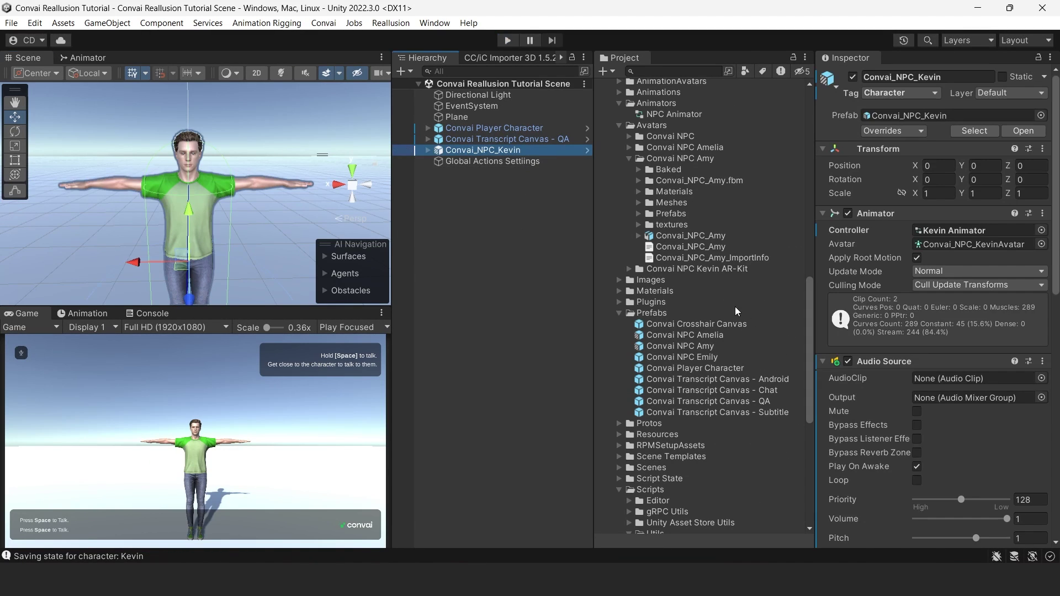
pyautogui.scroll(-3, 896, 358)
pyautogui.scroll(-6, 896, 358)
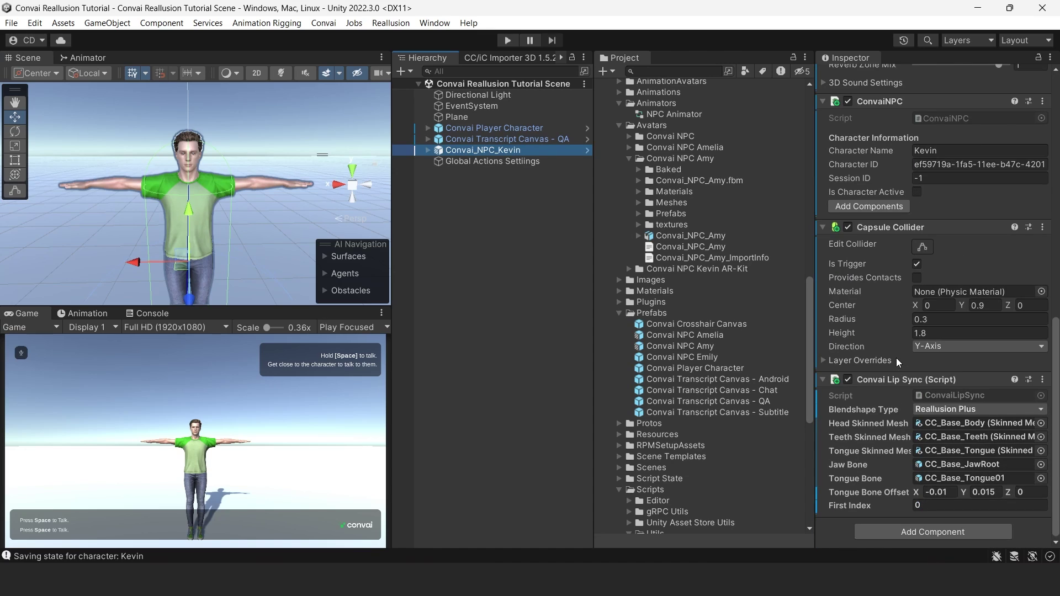
pyautogui.scroll(2, 896, 358)
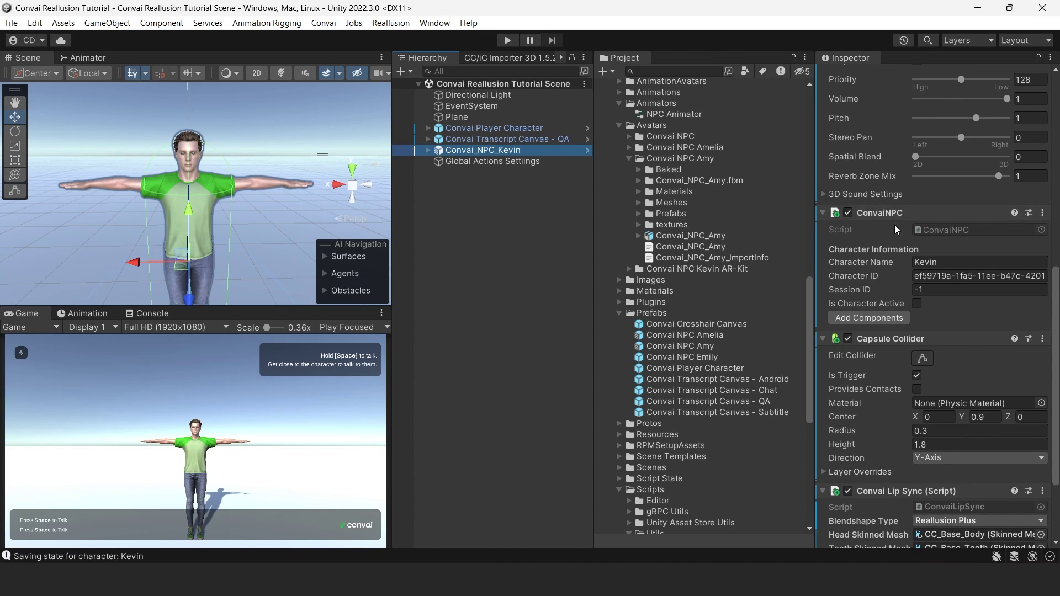
pyautogui.click(881, 319)
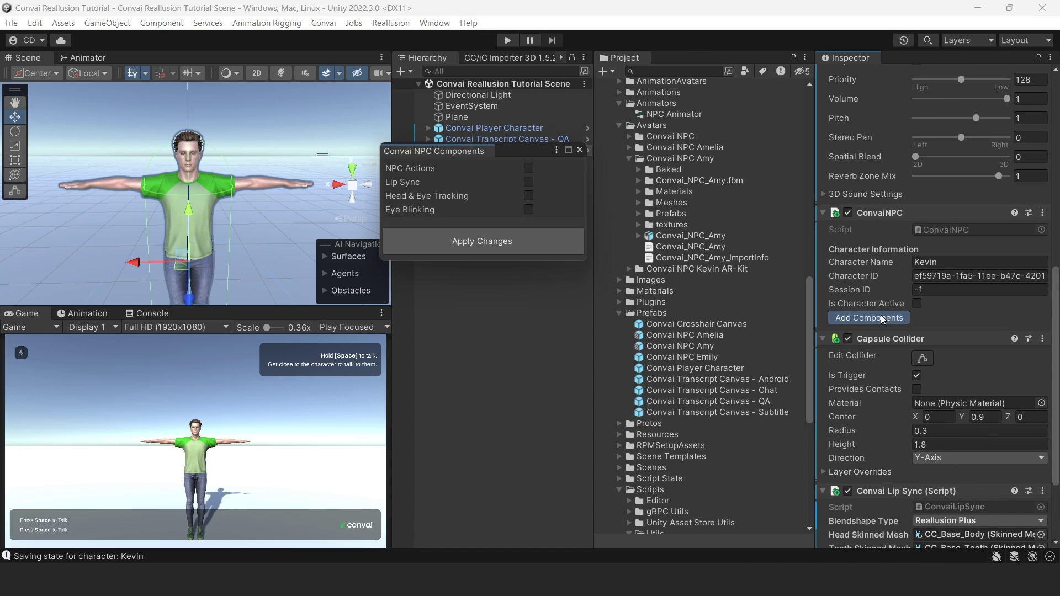
pyautogui.click(529, 182)
pyautogui.click(537, 243)
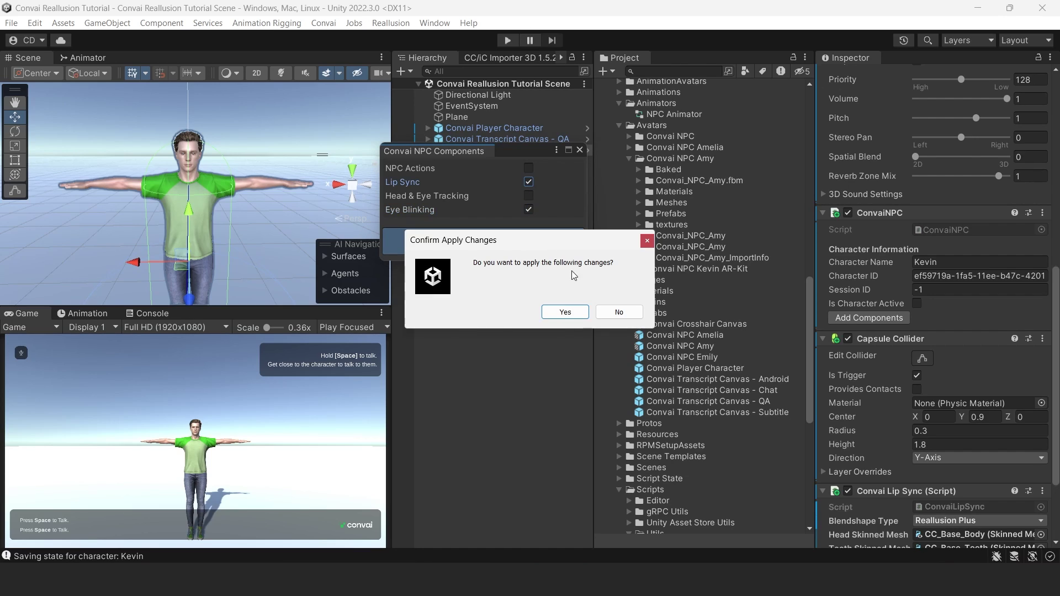
pyautogui.click(572, 317)
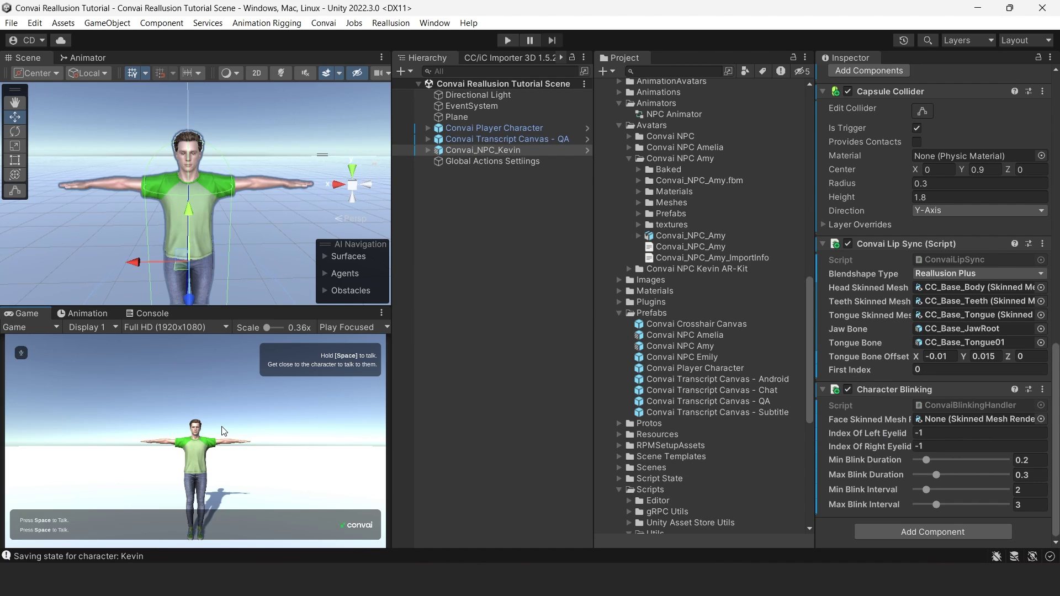
# Test the character's eye blinking up close in Play mode, and stop playback.
pyautogui.hotkey('ctrl', 'p')
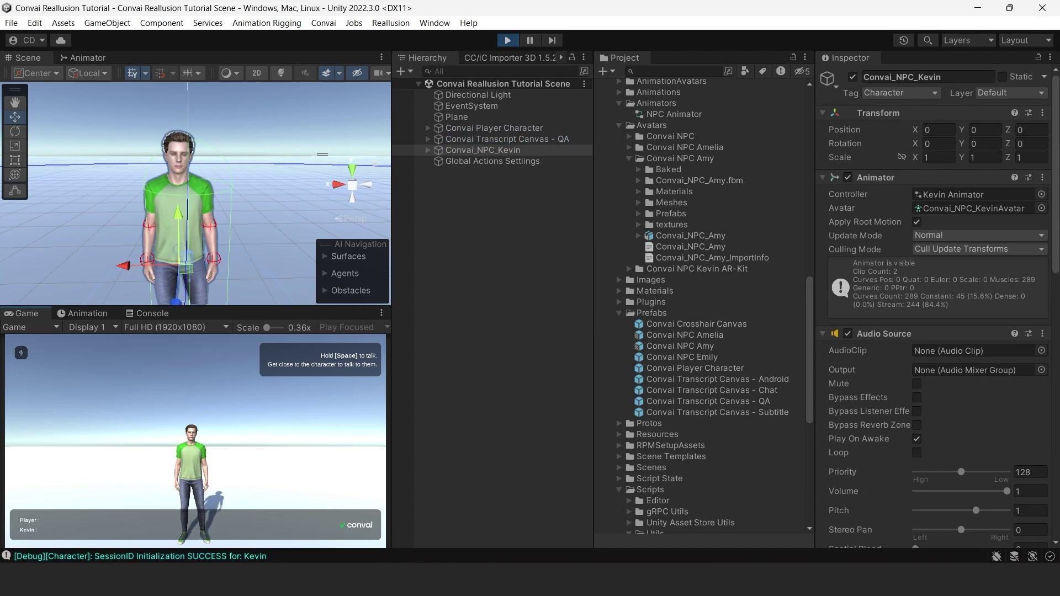
pyautogui.press('w')
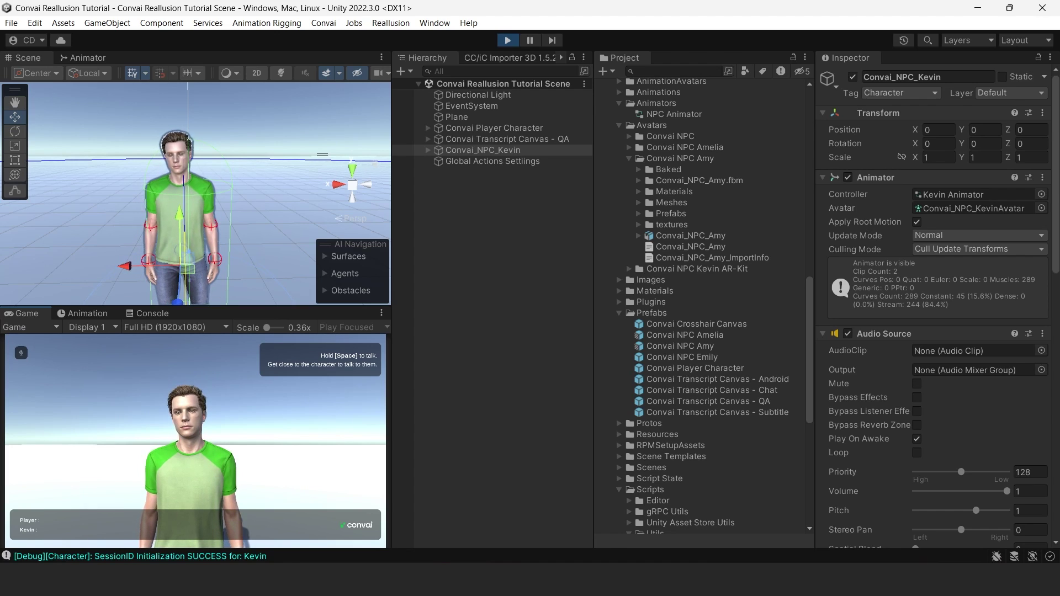
pyautogui.hotkey('ctrl', 'p')
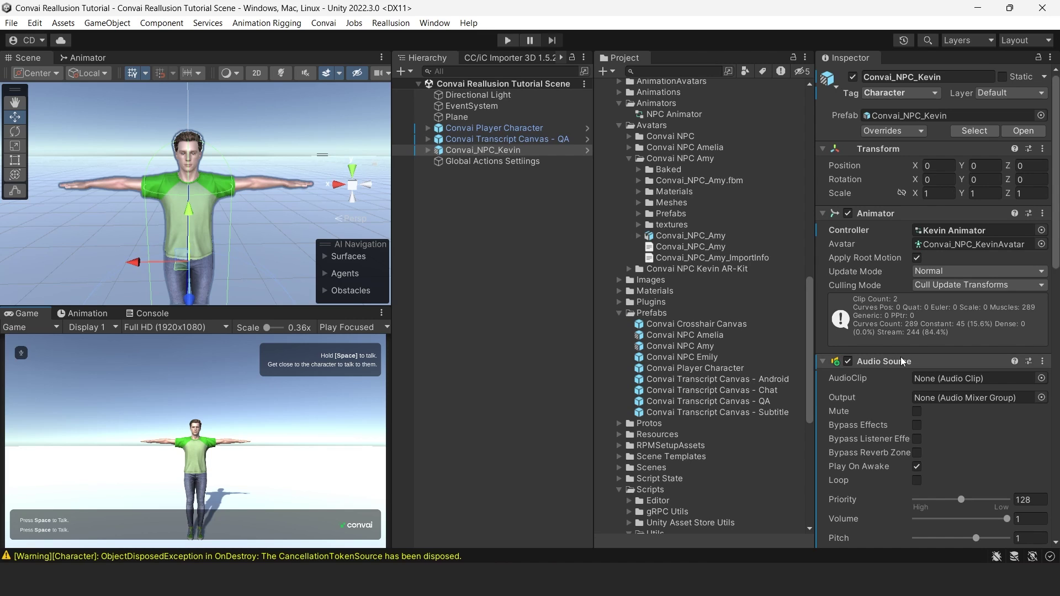
# Add Head & Eye Tracking to Convai_NPC_Kevin with Lip Sync and Eye Blinking kept enabled, and confirm the changes.
pyautogui.scroll(-15, 900, 361)
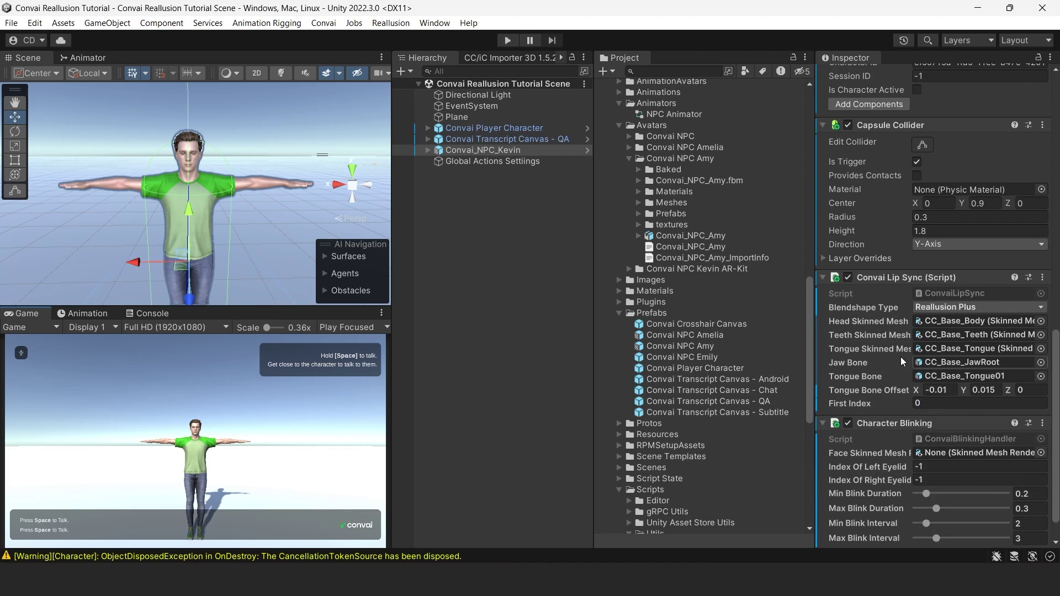
pyautogui.scroll(5, 899, 357)
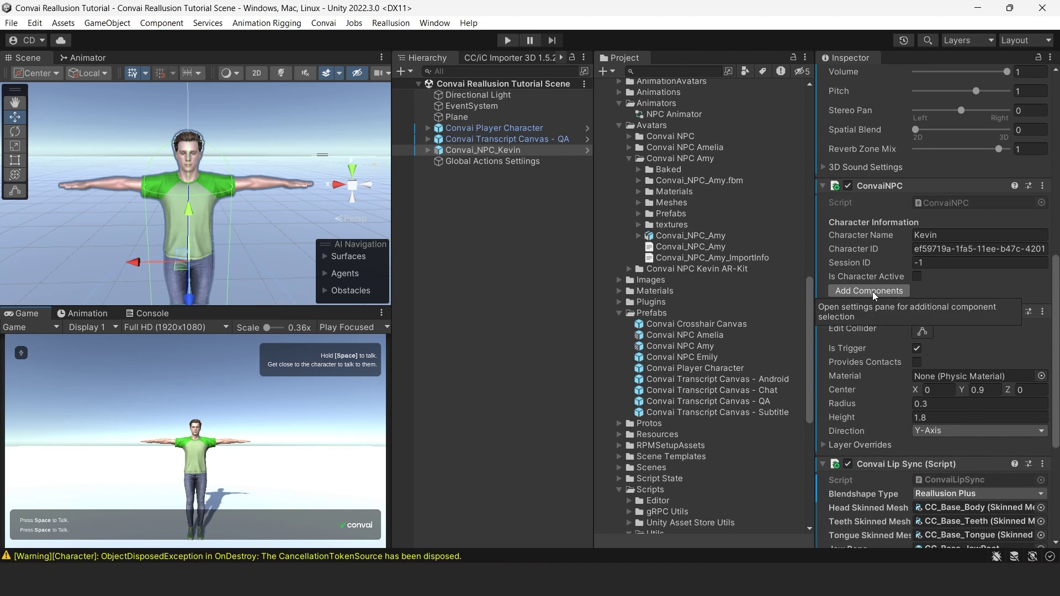
pyautogui.click(872, 292)
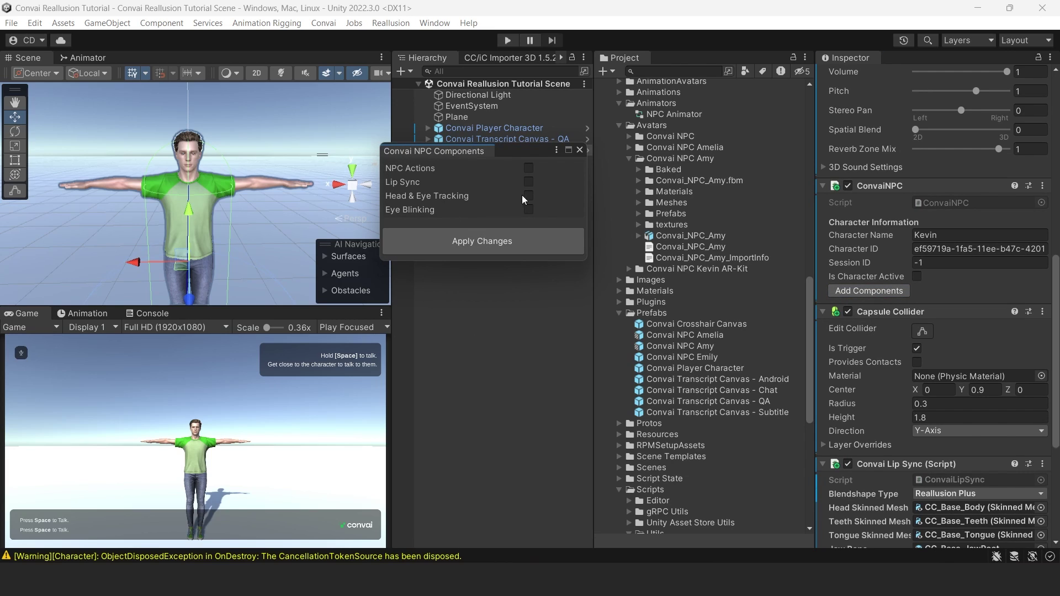
pyautogui.click(529, 182)
pyautogui.click(528, 195)
pyautogui.click(529, 210)
pyautogui.click(537, 240)
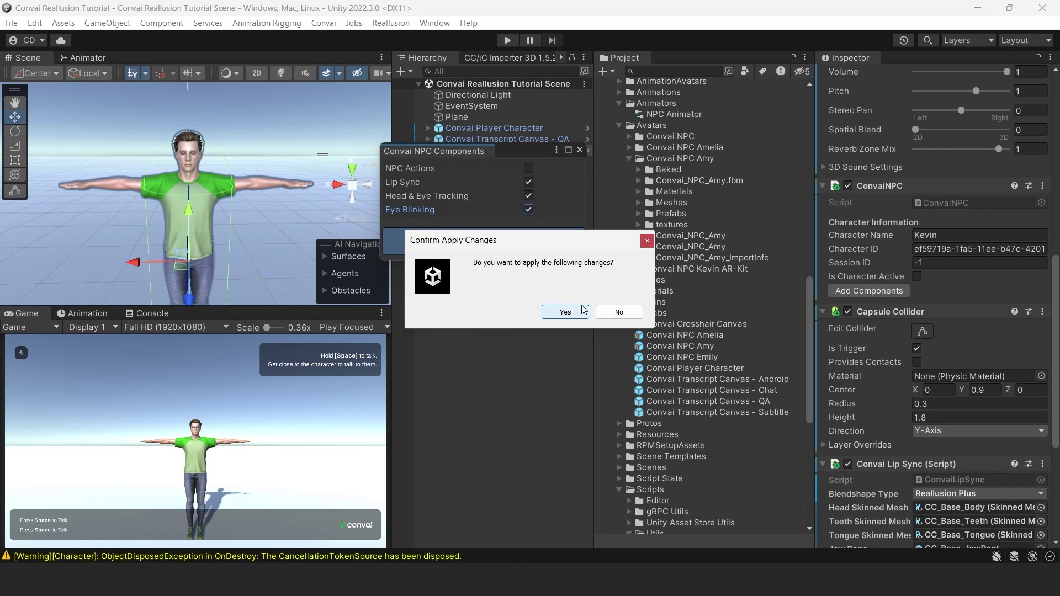
pyautogui.click(565, 312)
pyautogui.scroll(-10, 926, 353)
pyautogui.scroll(-2, 926, 353)
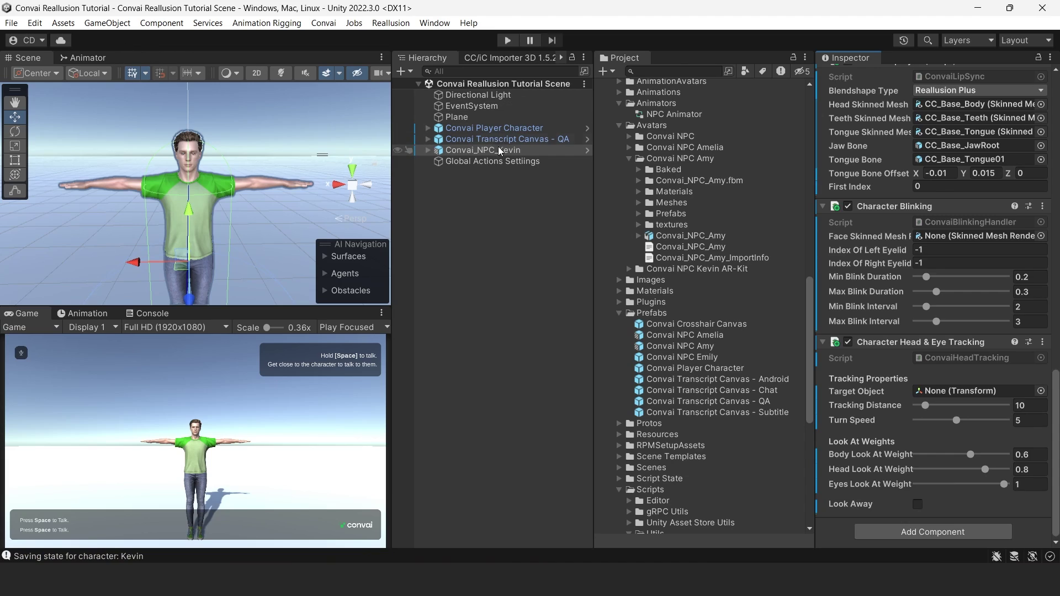
# Enable IK Pass on the Base Layer of the Kevin Animator controller, and return to the scene view.
pyautogui.click(101, 57)
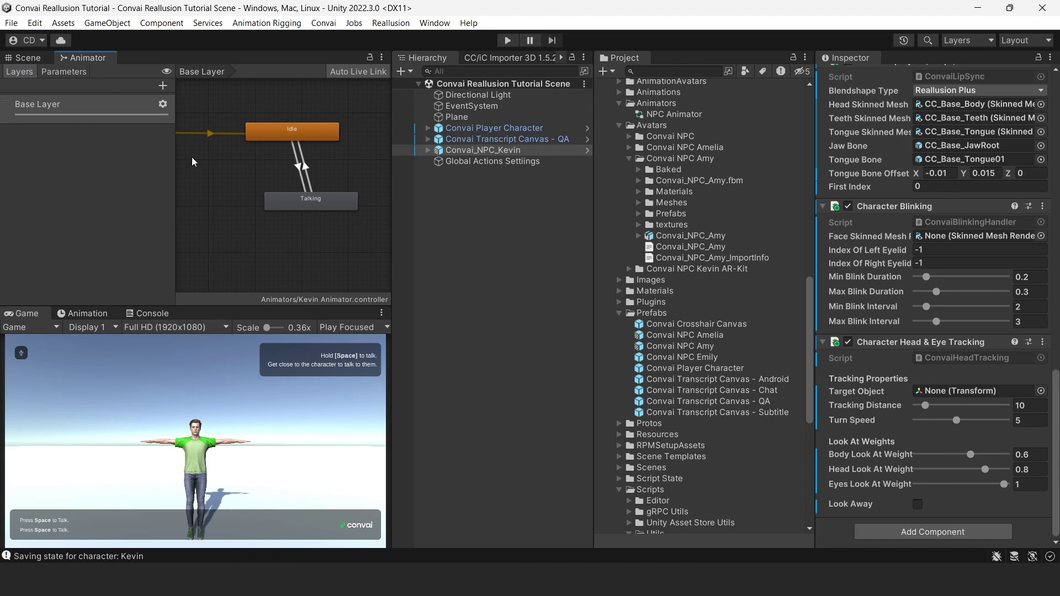
pyautogui.click(83, 104)
pyautogui.click(163, 104)
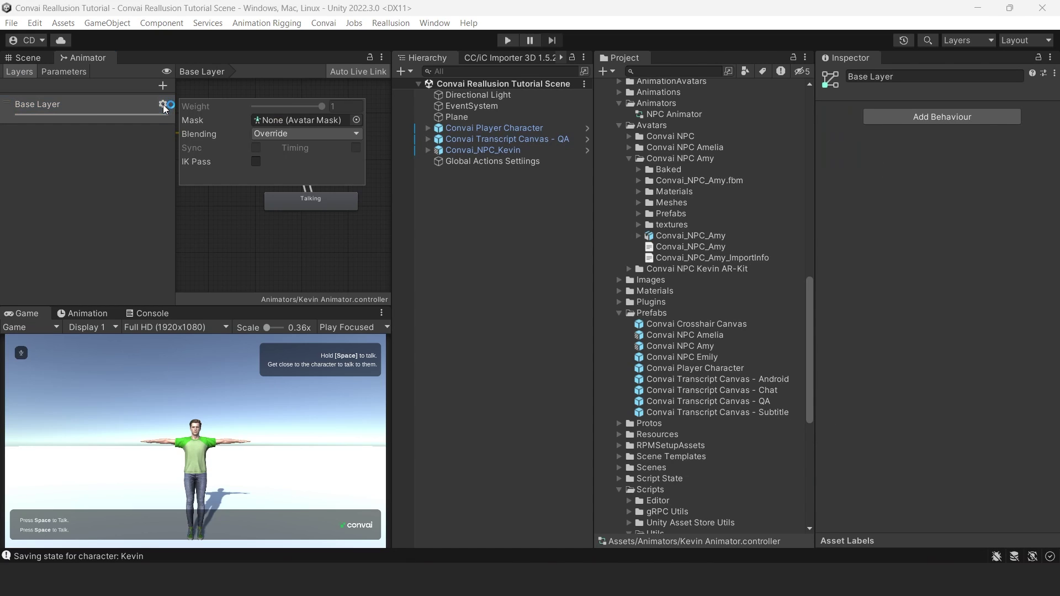
pyautogui.click(247, 159)
pyautogui.click(256, 162)
pyautogui.click(28, 58)
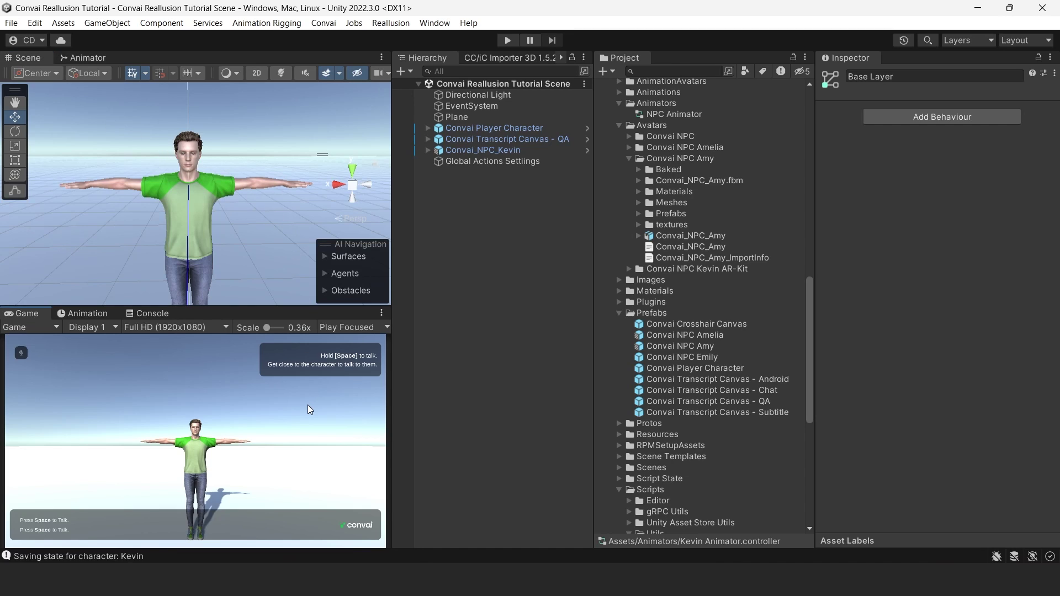
# Test the head and eye tracking in Play mode, stop playback, and review the components on Convai_NPC_Kevin.
pyautogui.click(506, 40)
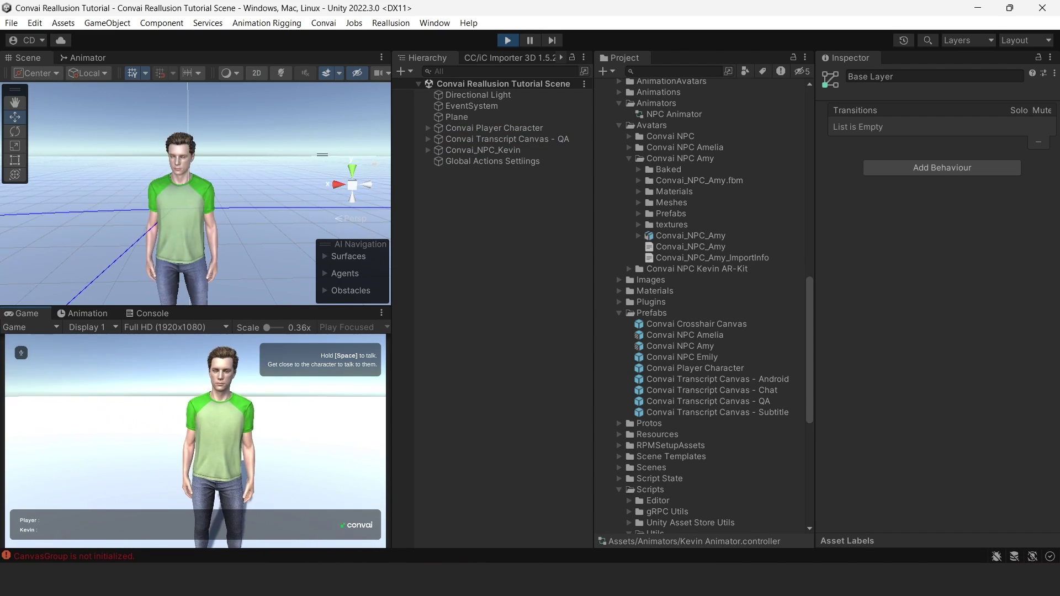
pyautogui.hotkey('ctrl', 'p')
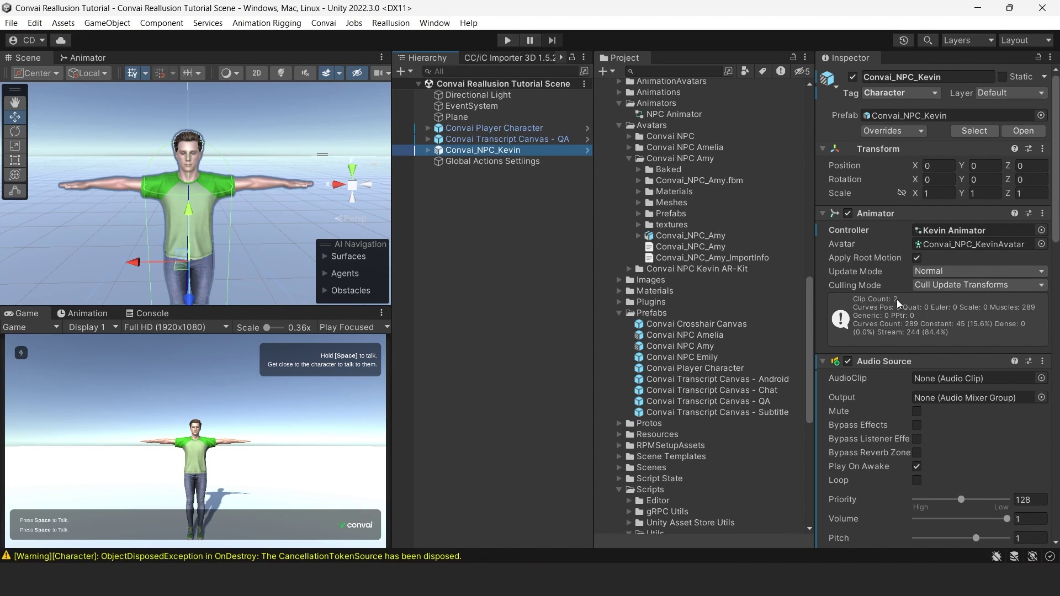
pyautogui.scroll(-10, 897, 299)
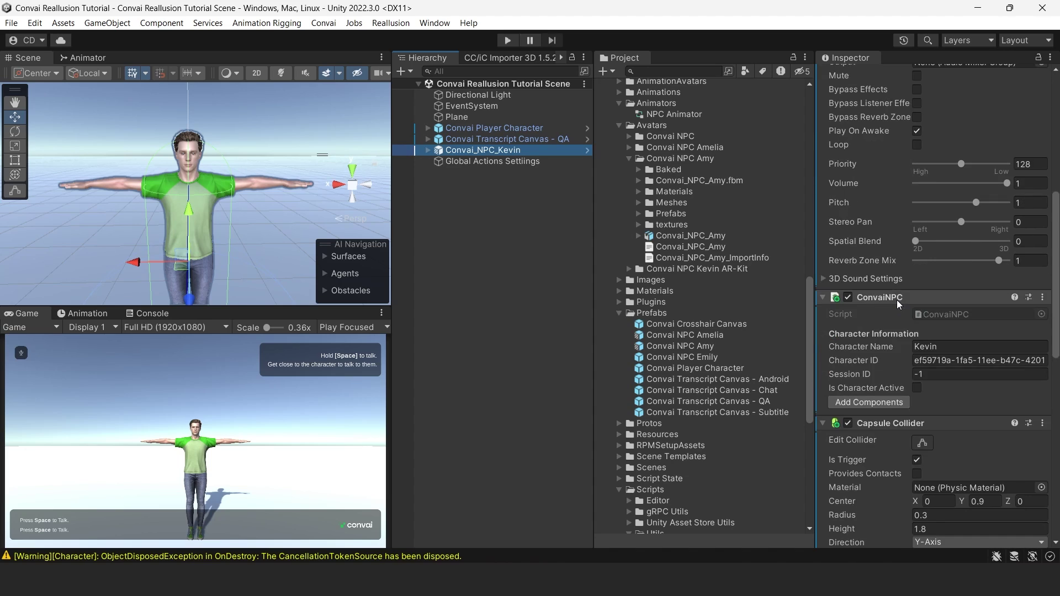
pyautogui.scroll(-9, 896, 299)
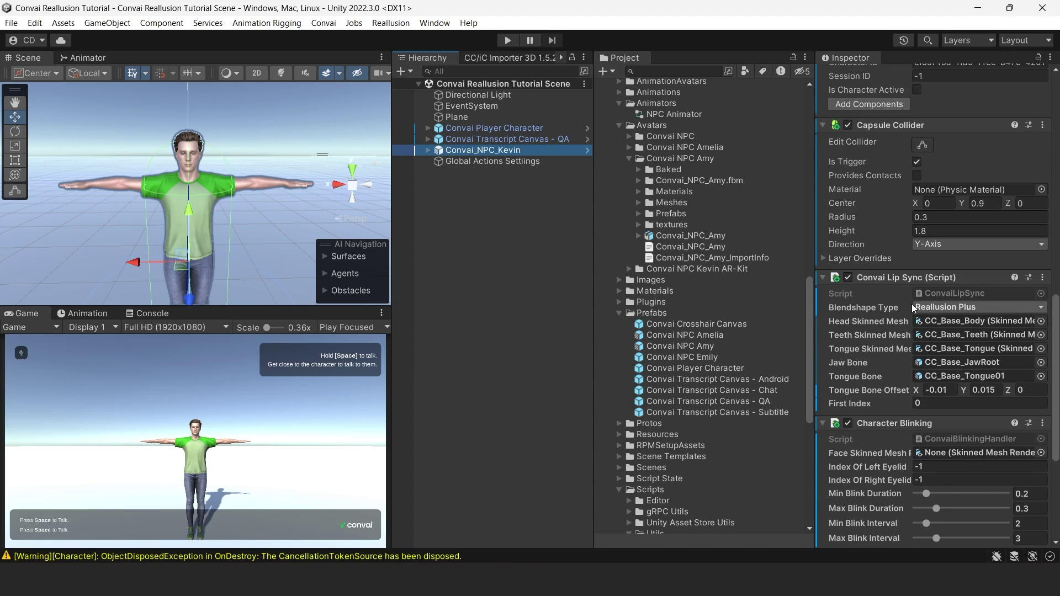
pyautogui.scroll(-6, 894, 312)
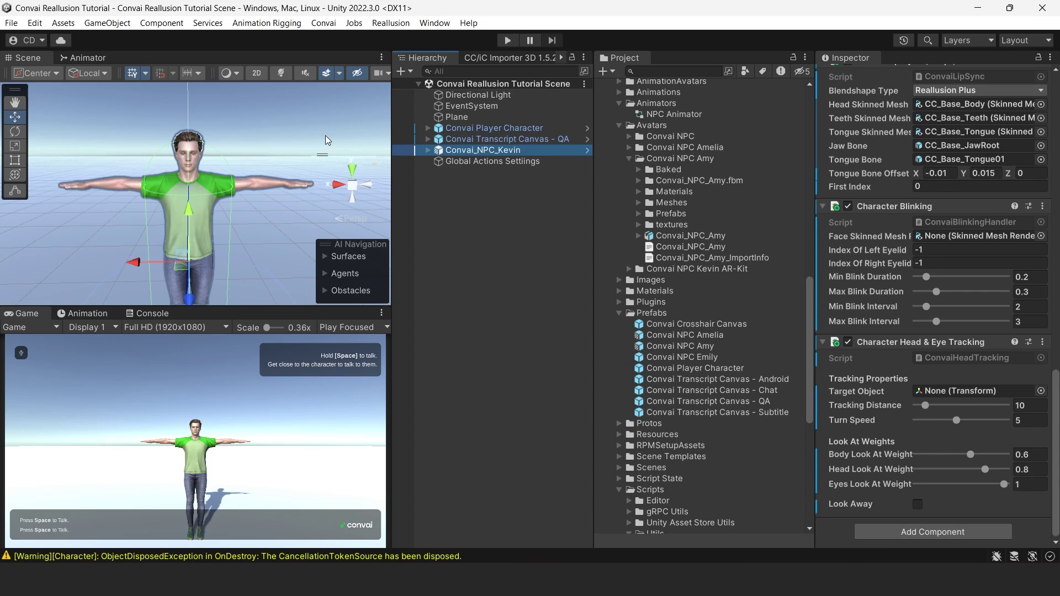
# Add the Convai_NPC_Kevin_DanceTurn_M animation clip as a new state in the Kevin Animator and rename it Dance.
pyautogui.click(98, 57)
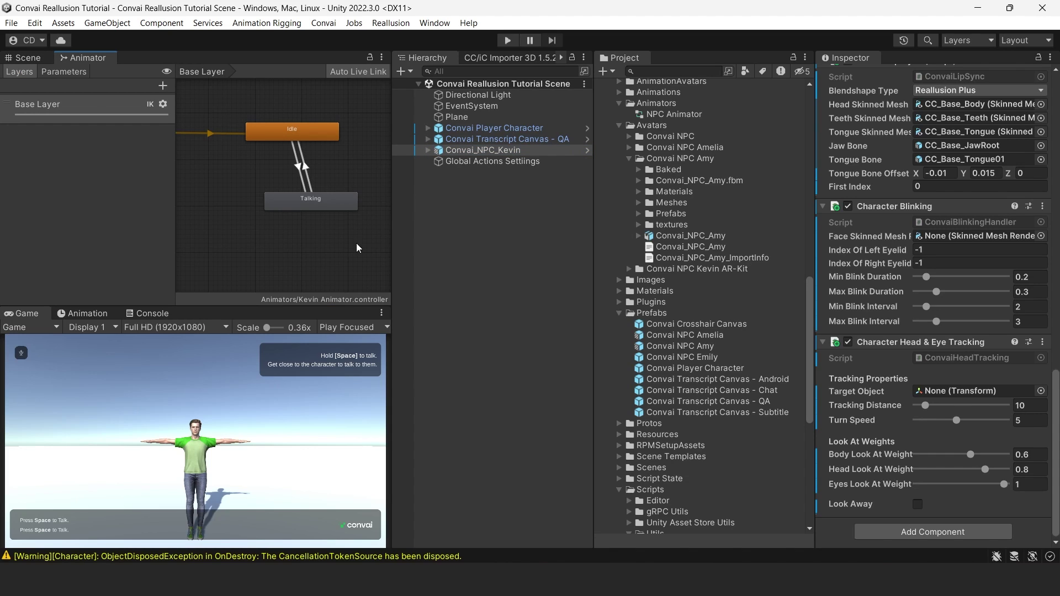
pyautogui.moveTo(356, 246); pyautogui.dragTo(306, 246, button='middle')
pyautogui.scroll(15, 731, 342)
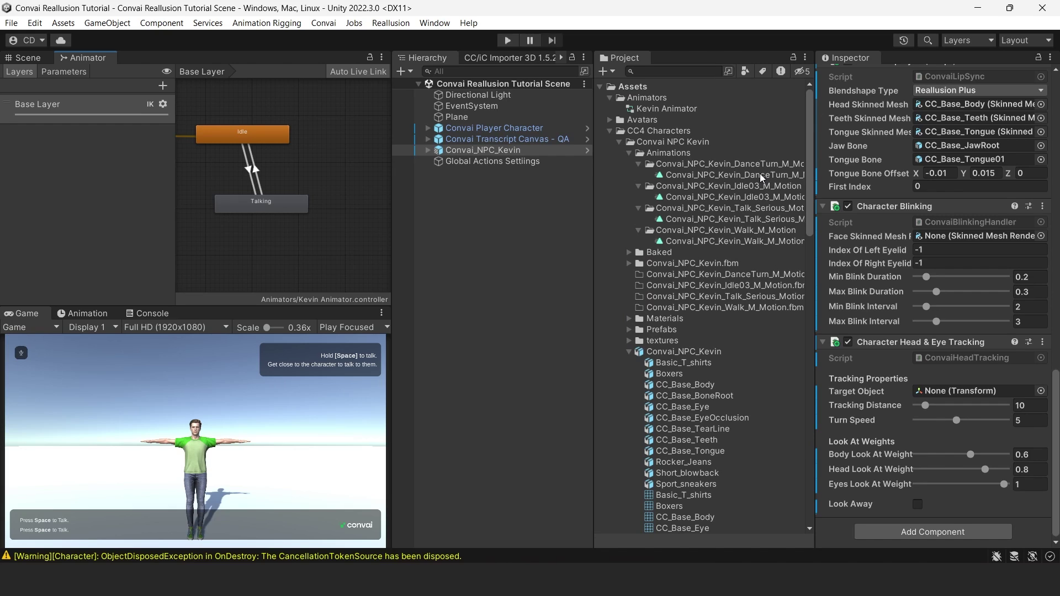
pyautogui.moveTo(760, 175); pyautogui.dragTo(316, 175)
pyautogui.moveTo(358, 210); pyautogui.dragTo(356, 181)
pyautogui.moveTo(377, 205); pyautogui.dragTo(265, 216, button='middle')
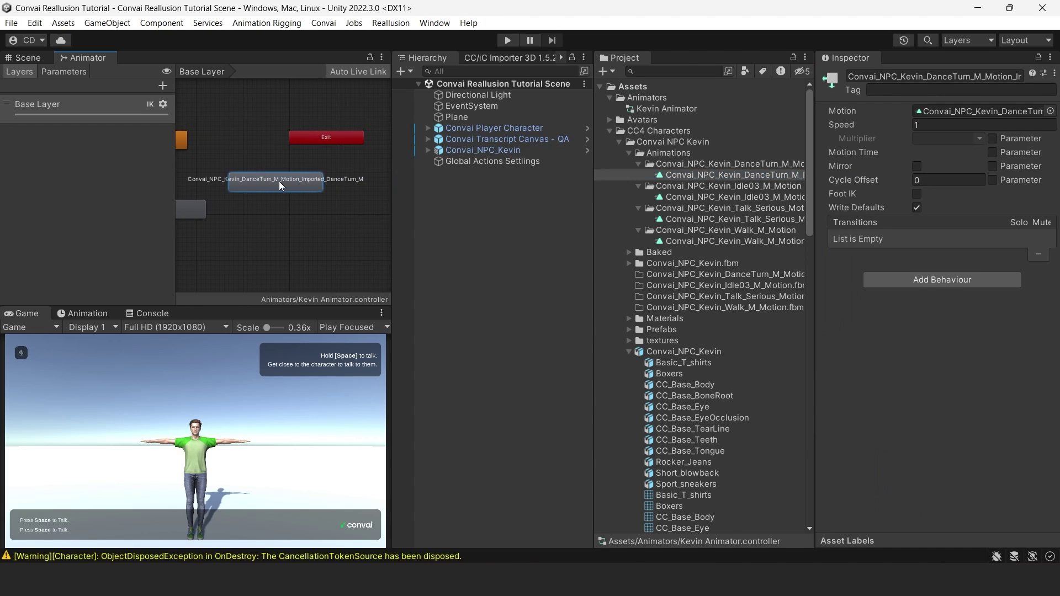
pyautogui.moveTo(280, 181); pyautogui.dragTo(290, 181)
pyautogui.click(898, 79)
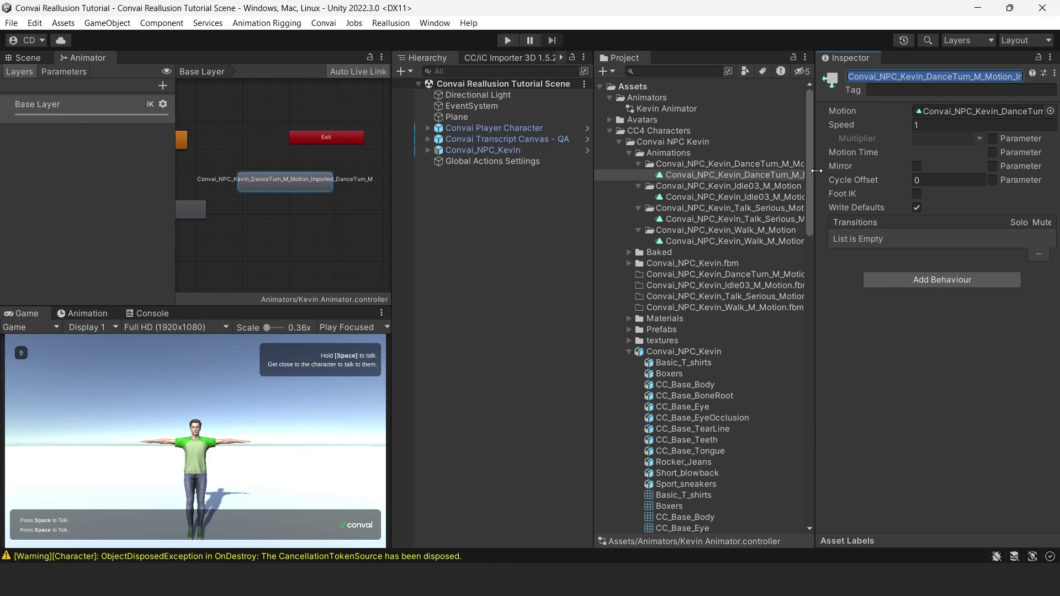
pyautogui.write('Dance')
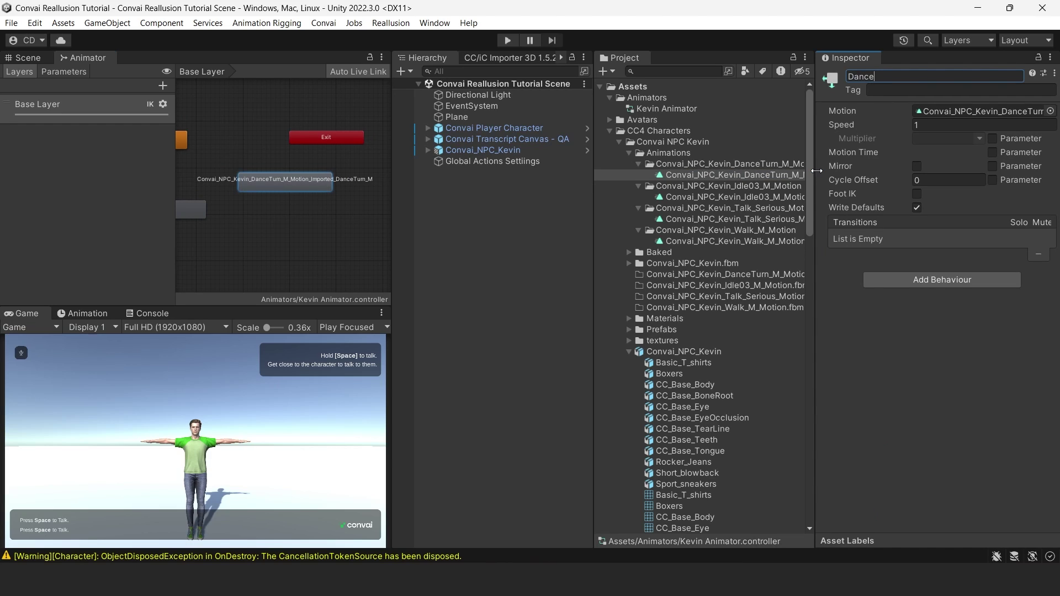
# Add NPC Actions to Convai_NPC_Kevin with Lip Sync, Head & Eye Tracking and Eye Blinking kept enabled, and confirm the changes.
pyautogui.click(494, 151)
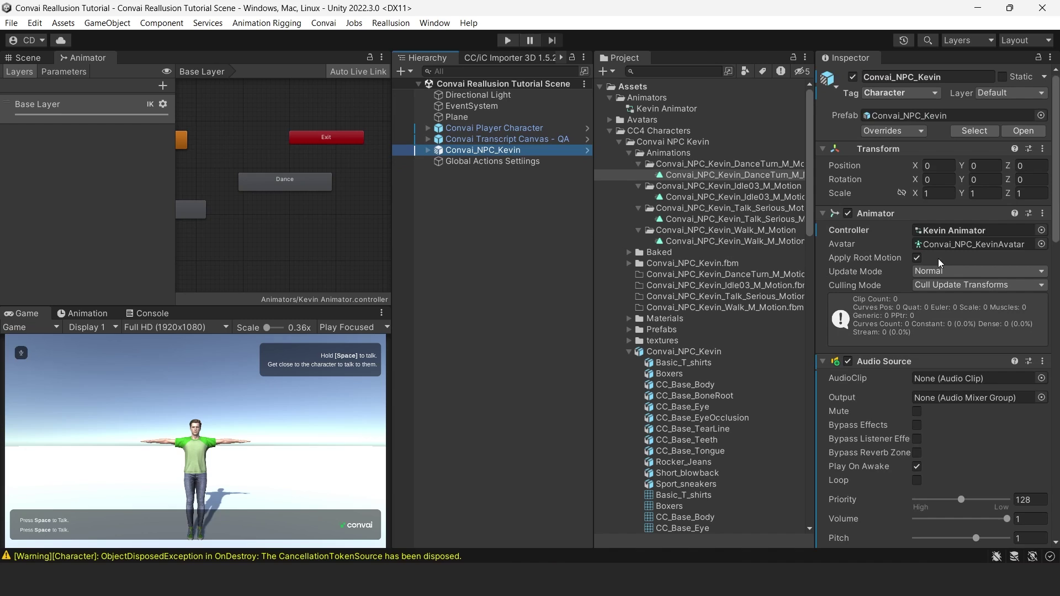
pyautogui.scroll(-10, 938, 258)
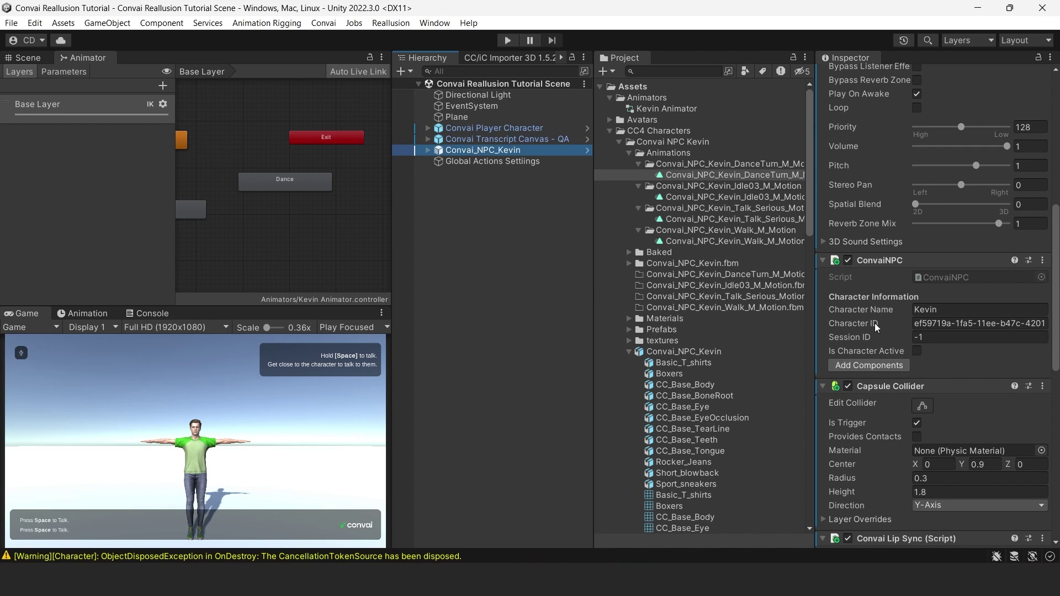
pyautogui.click(882, 366)
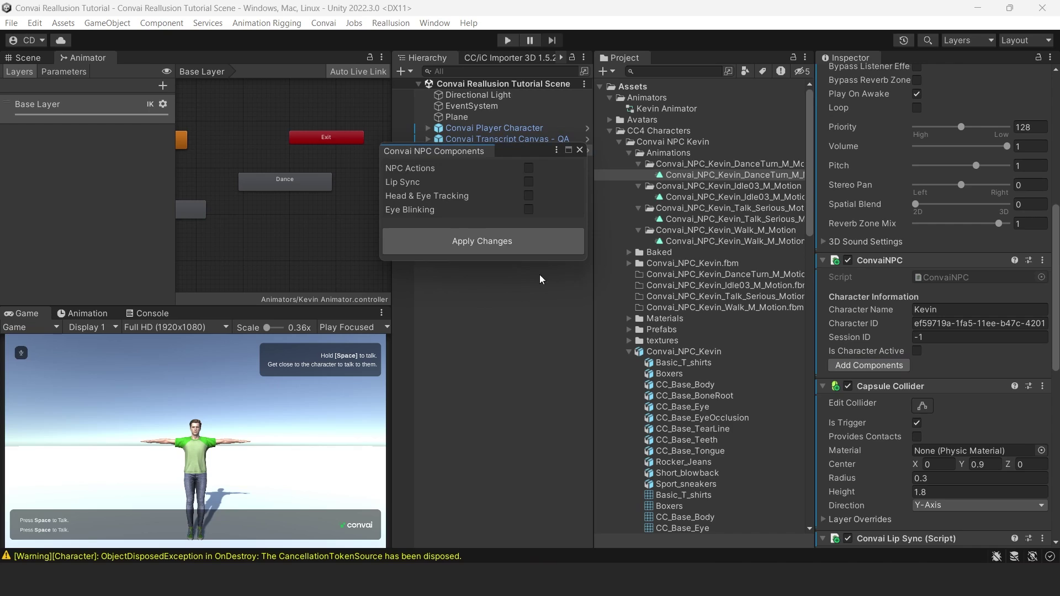
pyautogui.click(528, 181)
pyautogui.click(528, 210)
pyautogui.click(529, 195)
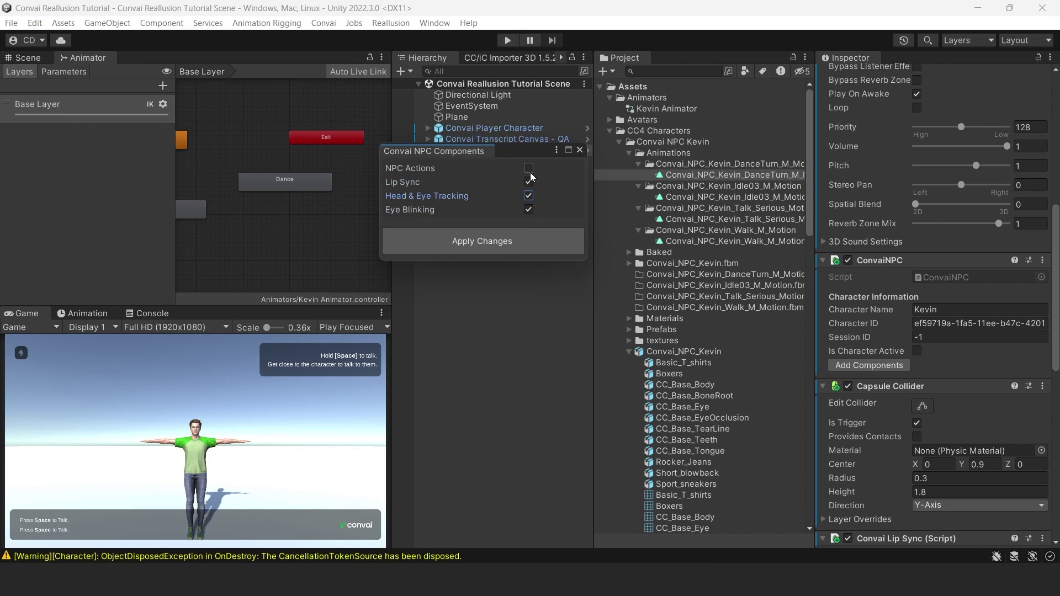
pyautogui.click(485, 245)
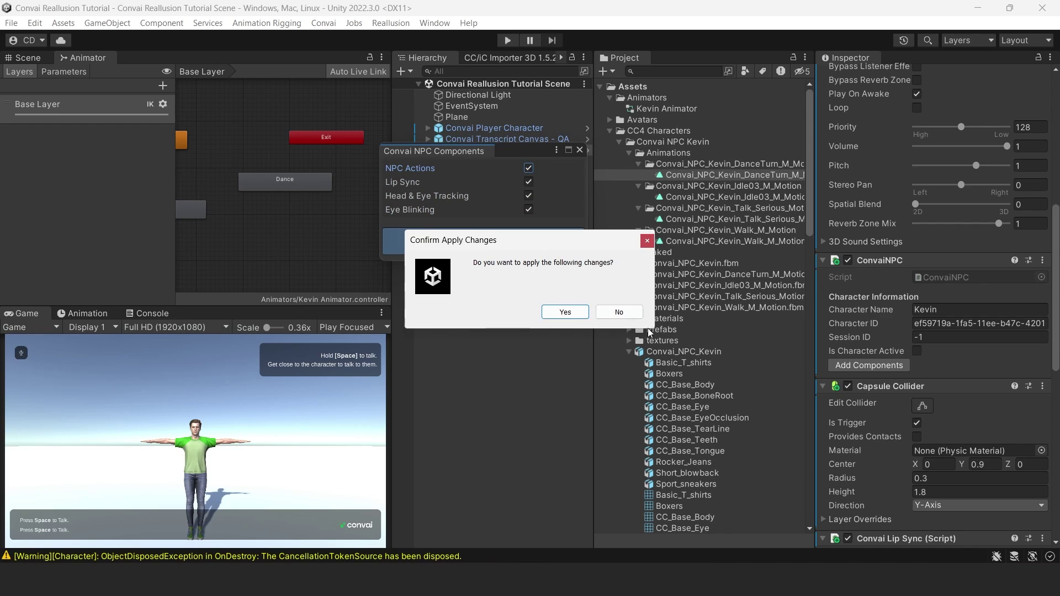
pyautogui.click(561, 310)
pyautogui.scroll(-15, 1047, 330)
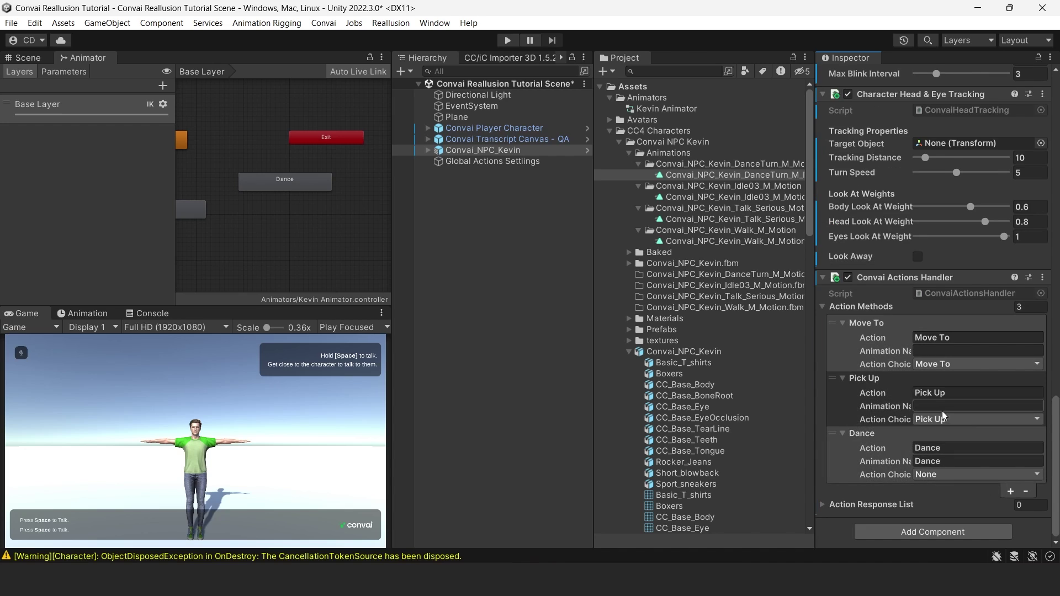
# Delete the Pick Up and Move To action methods from the Convai Actions Handler, keeping only Dance, and save the scene.
pyautogui.rightClick(877, 377)
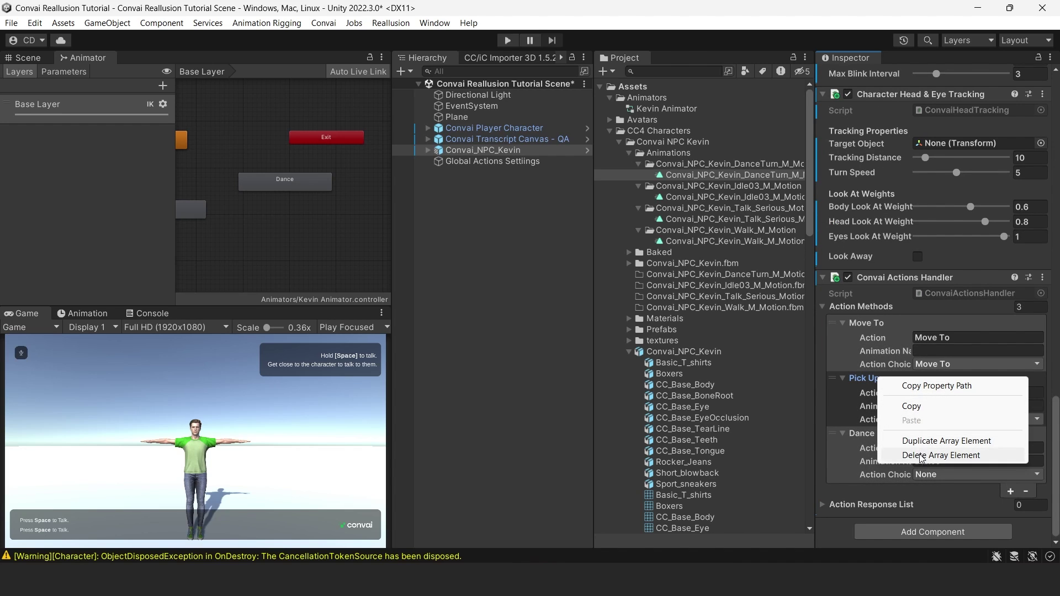
pyautogui.click(940, 455)
pyautogui.rightClick(886, 378)
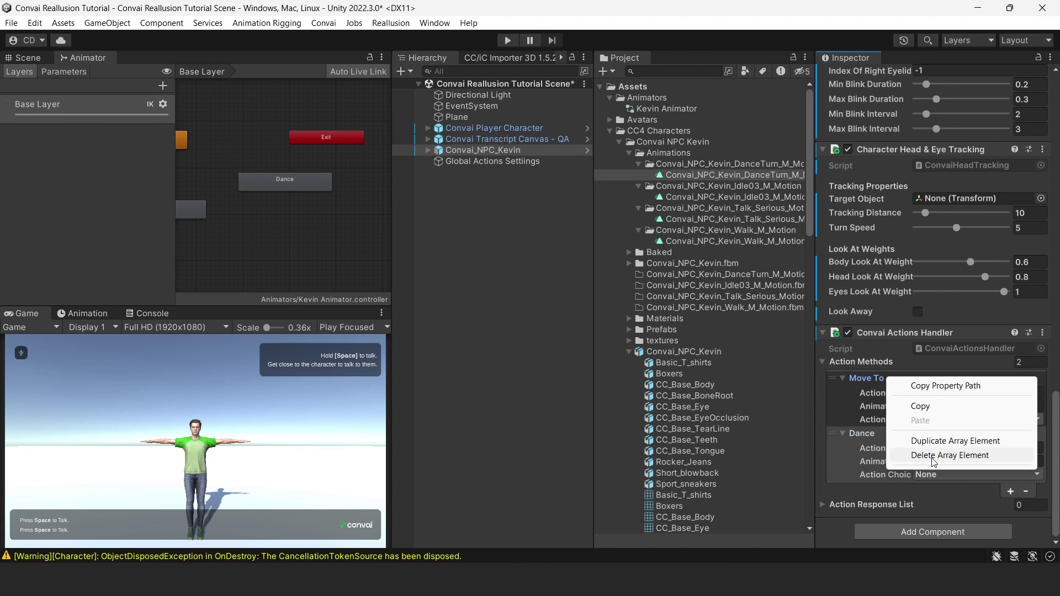
pyautogui.click(939, 455)
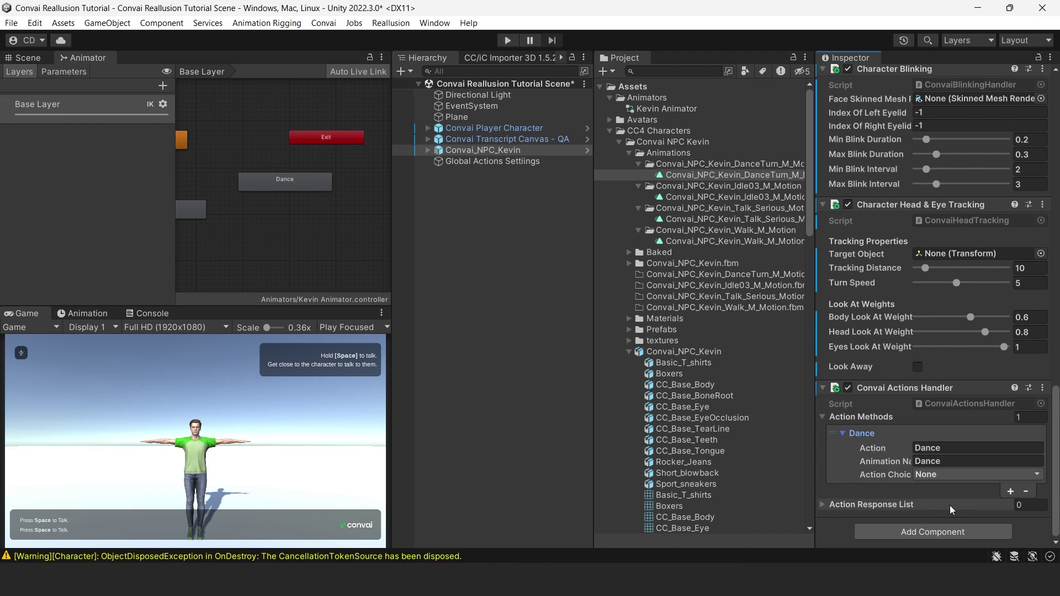
pyautogui.hotkey('ctrl', 's')
pyautogui.click(558, 239)
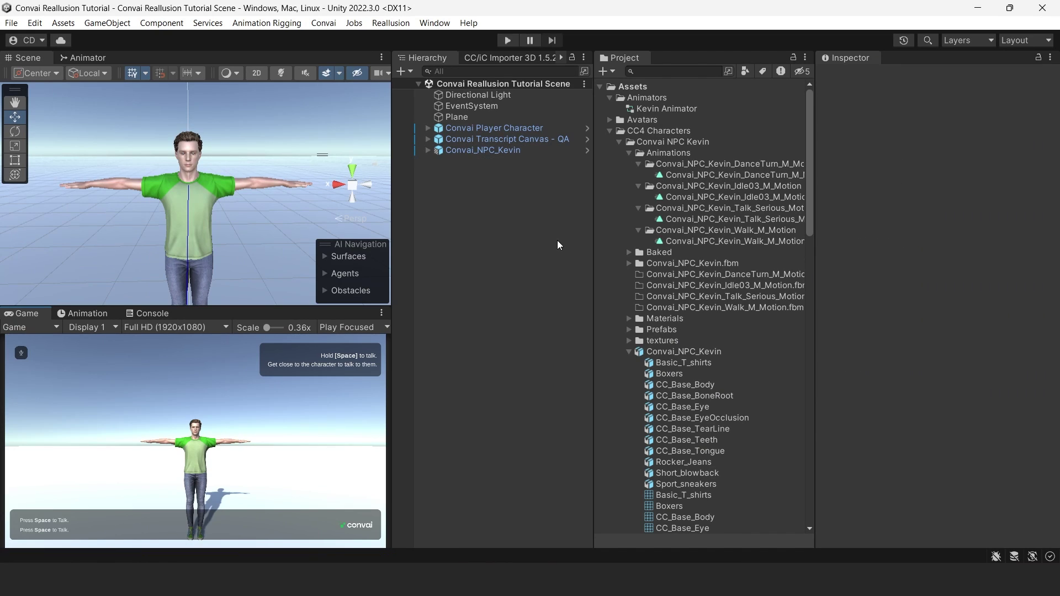
# Create an empty game object in the scene, name it Convai Action Settings, and save the scene.
pyautogui.click(404, 67)
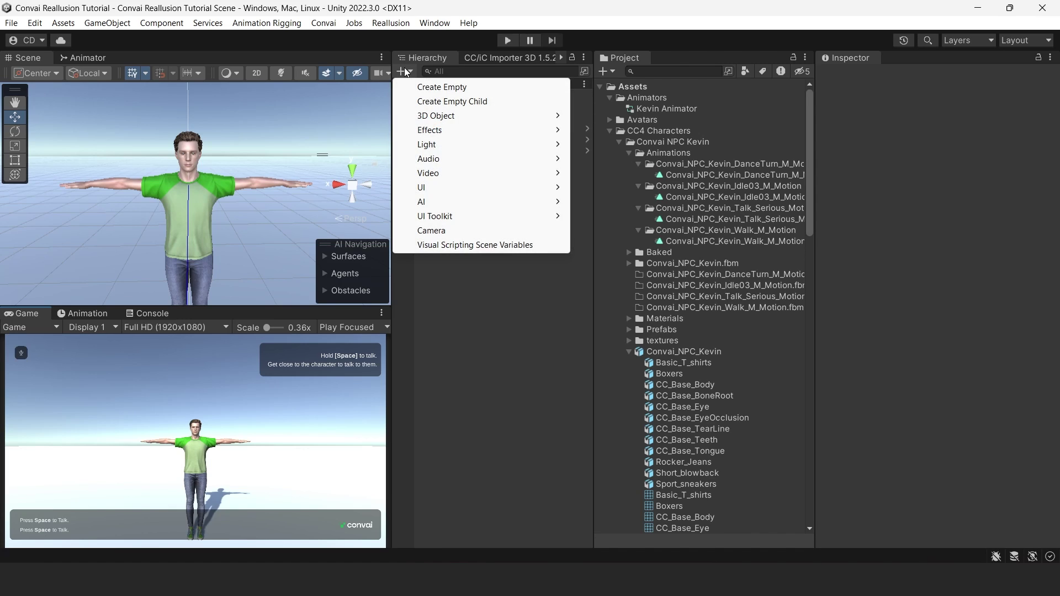
pyautogui.click(441, 85)
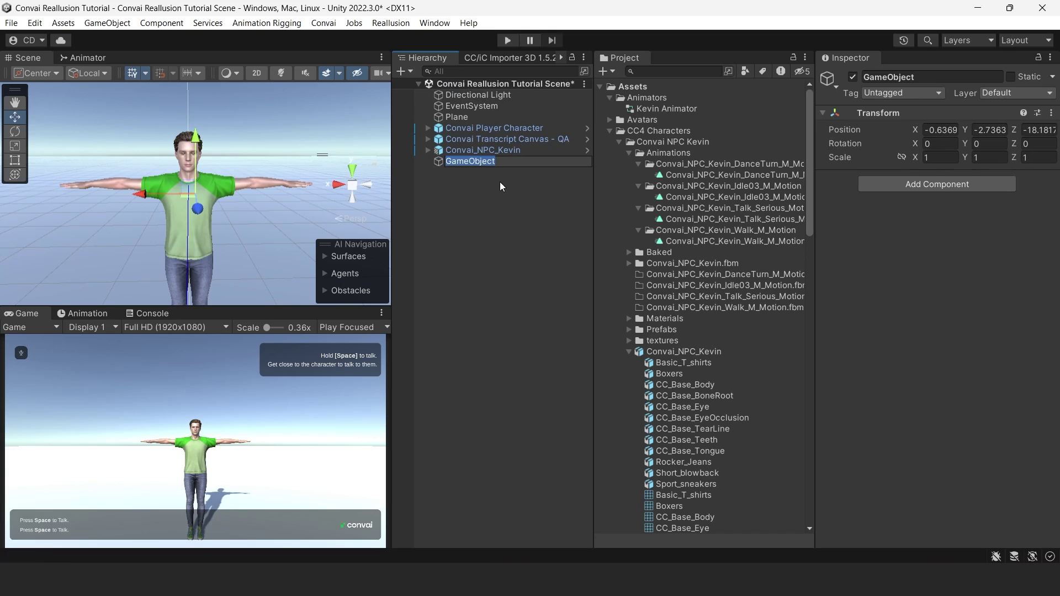
pyautogui.press('BackSpace')
pyautogui.write('Convai Action Settings')
pyautogui.press('Return')
pyautogui.hotkey('ctrl', 's')
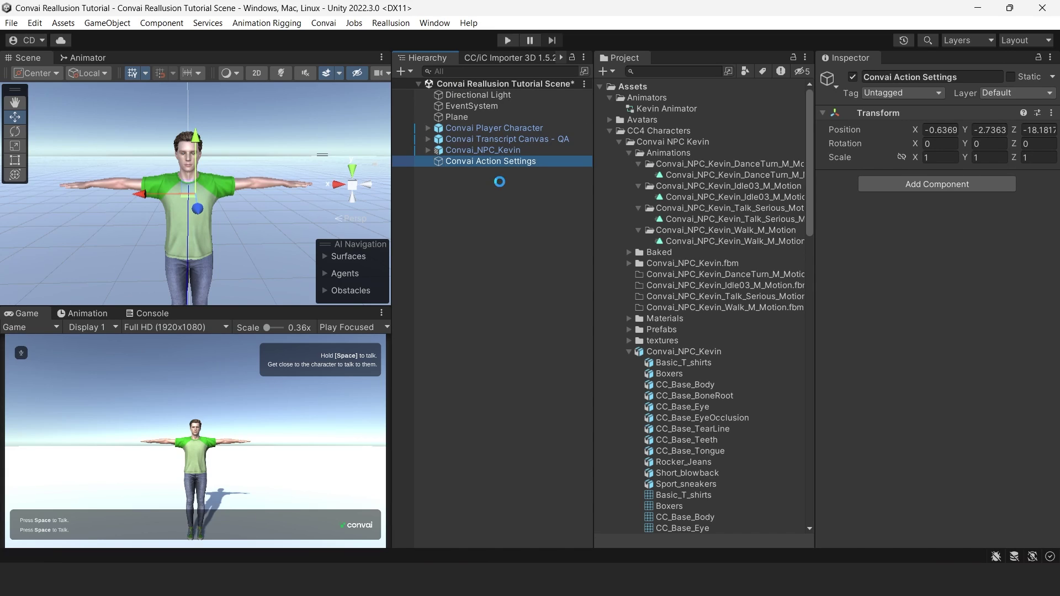
# Add the Convai Interactables Data component to the Convai Action Settings object.
pyautogui.click(968, 187)
pyautogui.write('con')
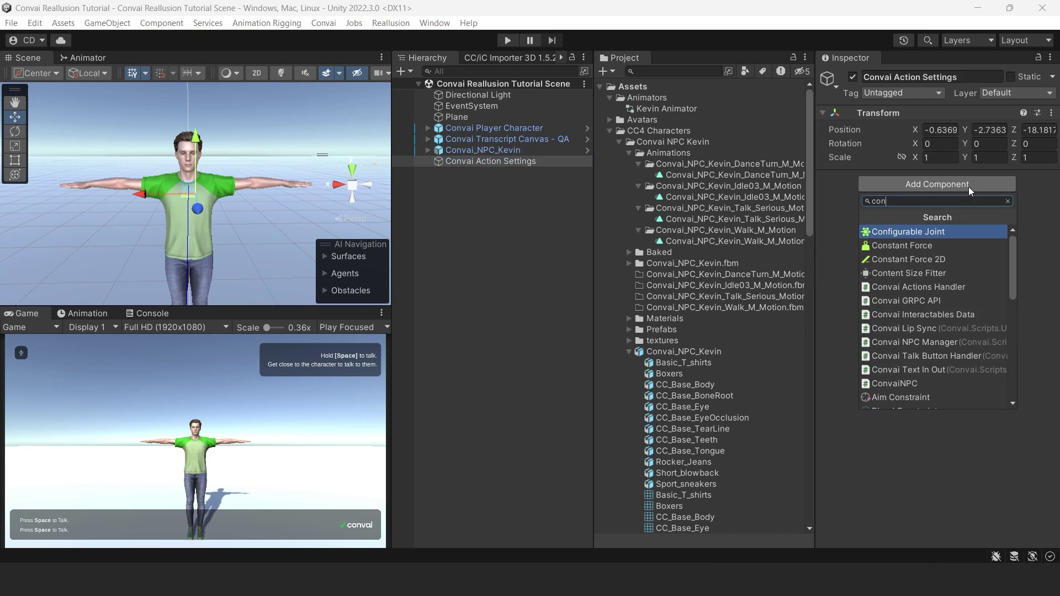
pyautogui.write('vai')
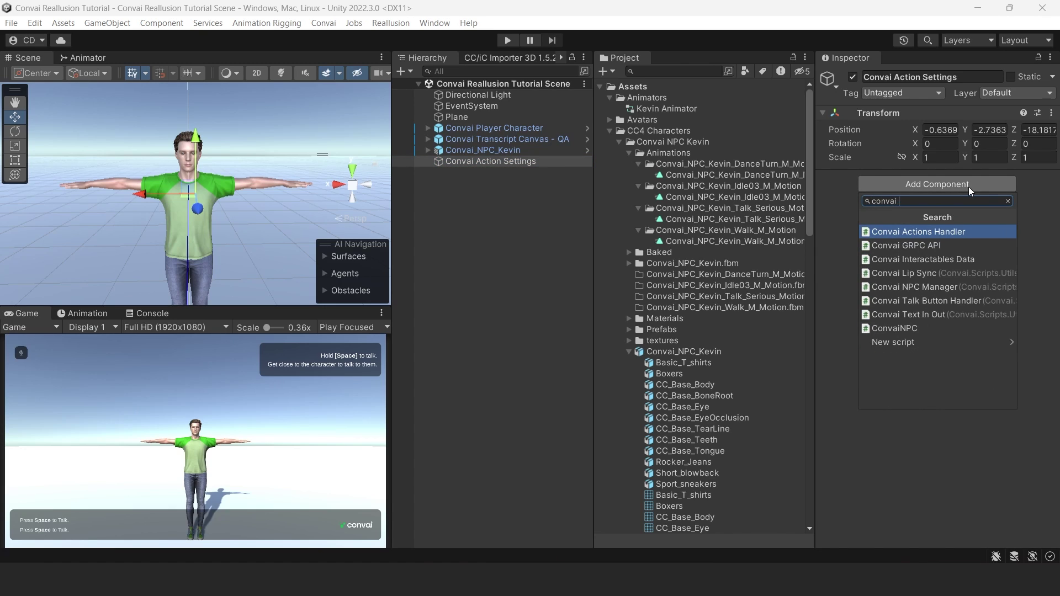
pyautogui.press('Down')
pyautogui.press('Down')
pyautogui.press('Return')
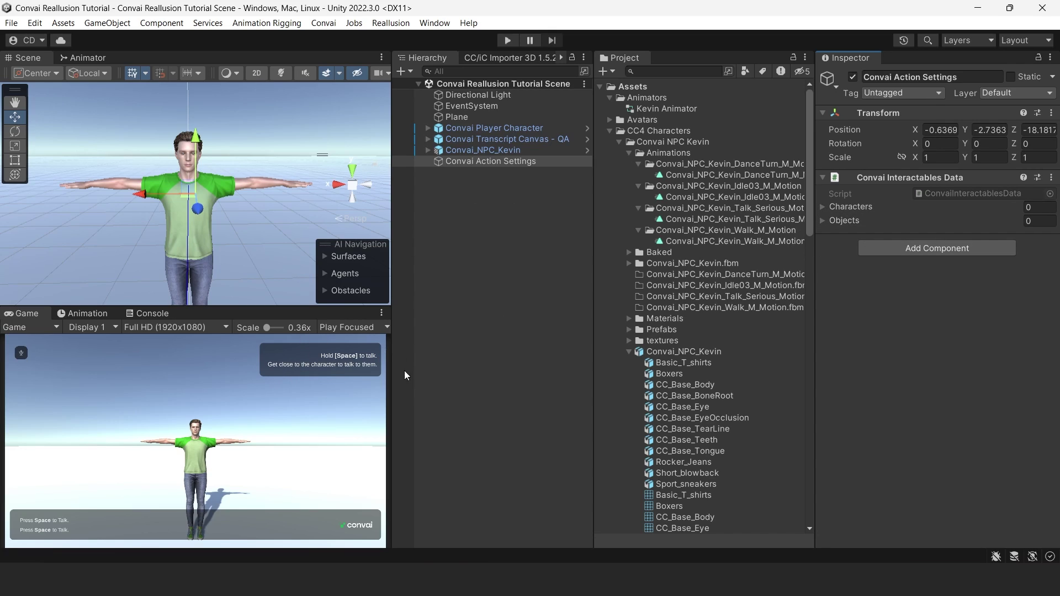
# Add two entries to the Characters list, name the first Kevin, and assign Convai_NPC_Kevin as its game object.
pyautogui.click(822, 207)
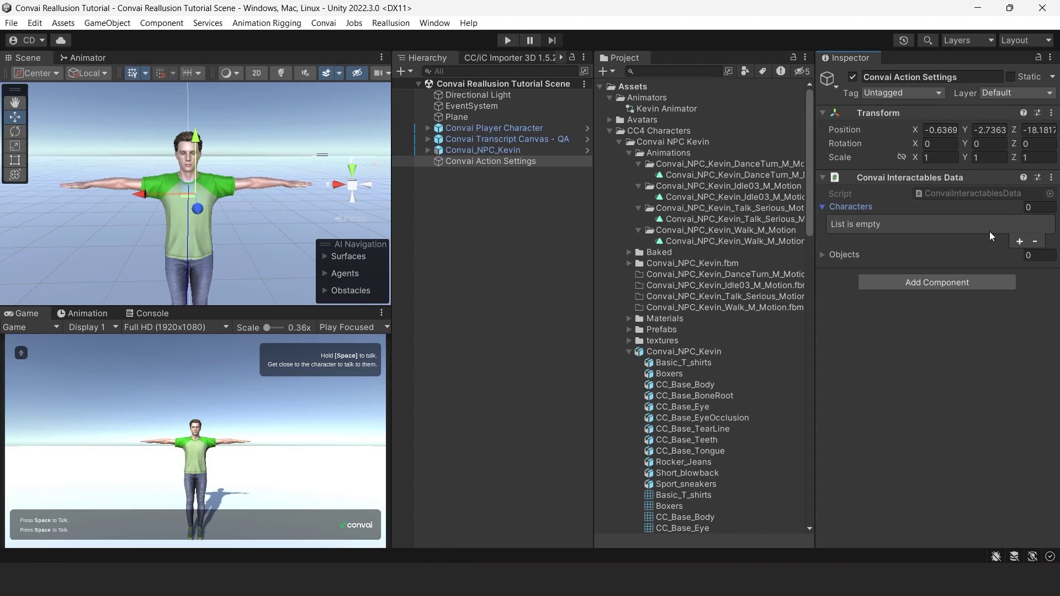
pyautogui.click(1018, 241)
pyautogui.click(1016, 239)
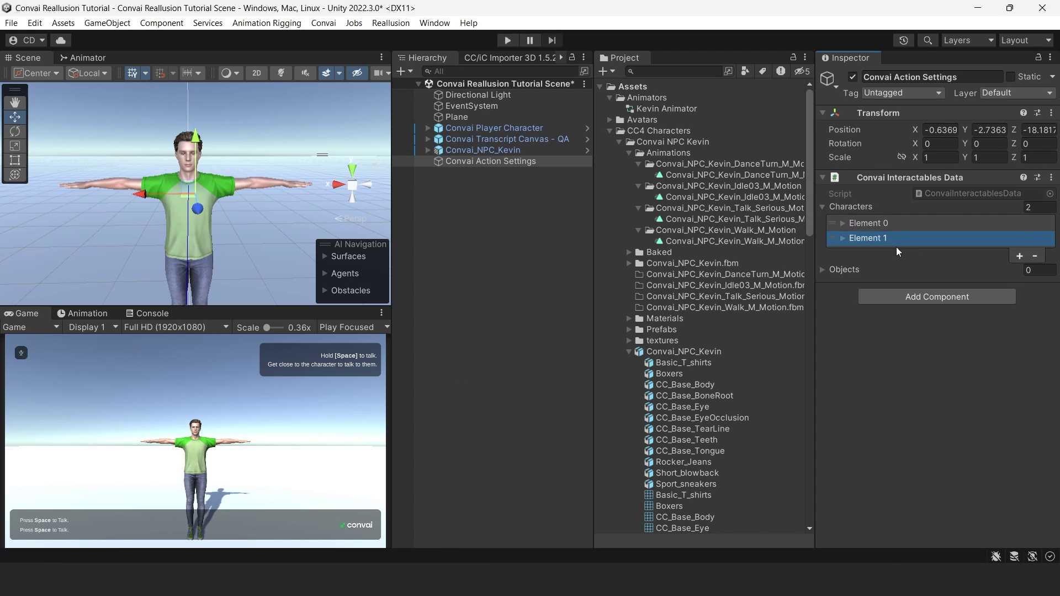
pyautogui.click(843, 223)
pyautogui.click(956, 237)
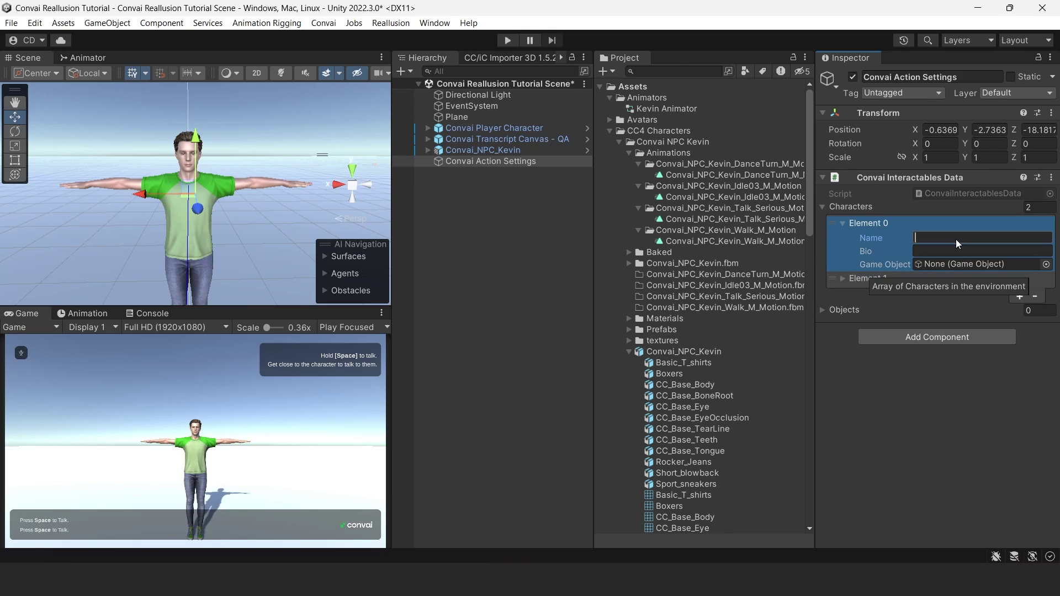
pyautogui.write('Kevin')
pyautogui.hotkey('ctrl', 's')
pyautogui.moveTo(478, 150); pyautogui.dragTo(966, 269)
# Name the second Characters entry Player, assign Convai Player Character as its game object, and save the scene.
pyautogui.click(842, 278)
pyautogui.click(999, 293)
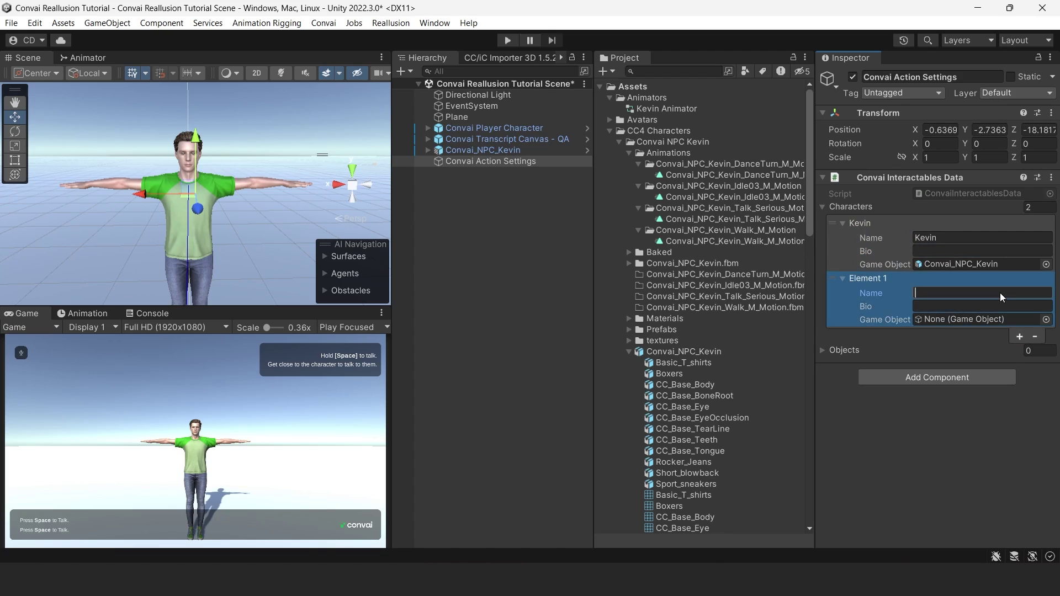
pyautogui.write('Player')
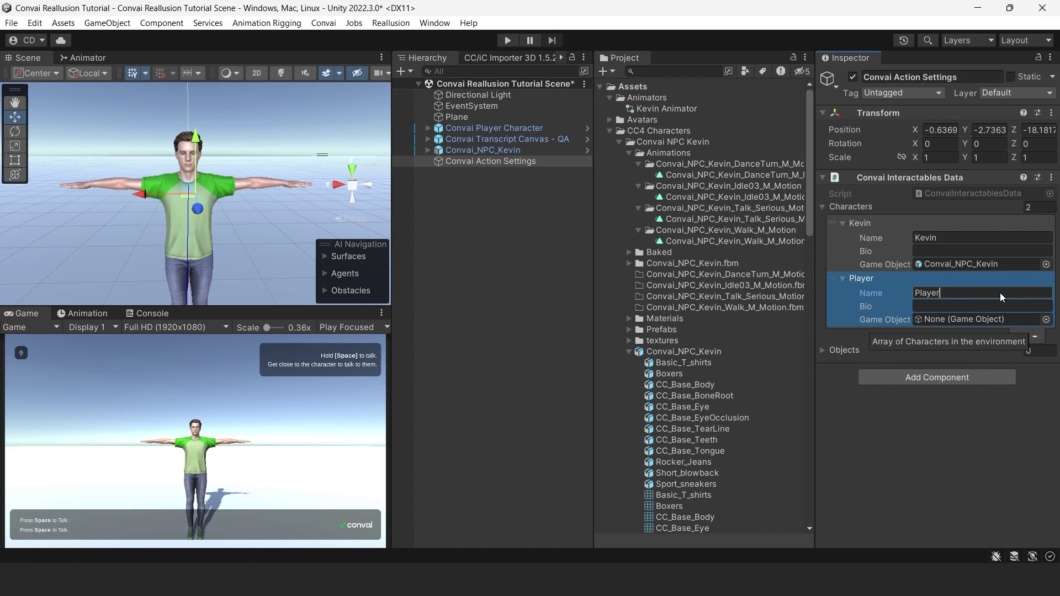
pyautogui.hotkey('ctrl', 's')
pyautogui.moveTo(500, 130); pyautogui.dragTo(972, 319)
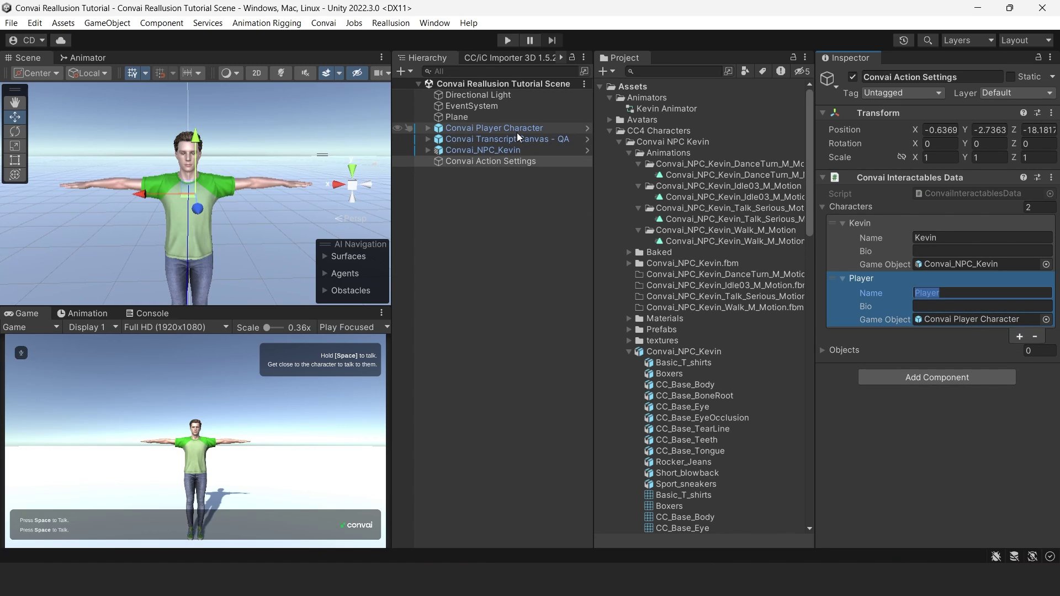
# Test the dance action in Play mode by asking the character to show a dance, and stop playback.
pyautogui.hotkey('ctrl', 'p')
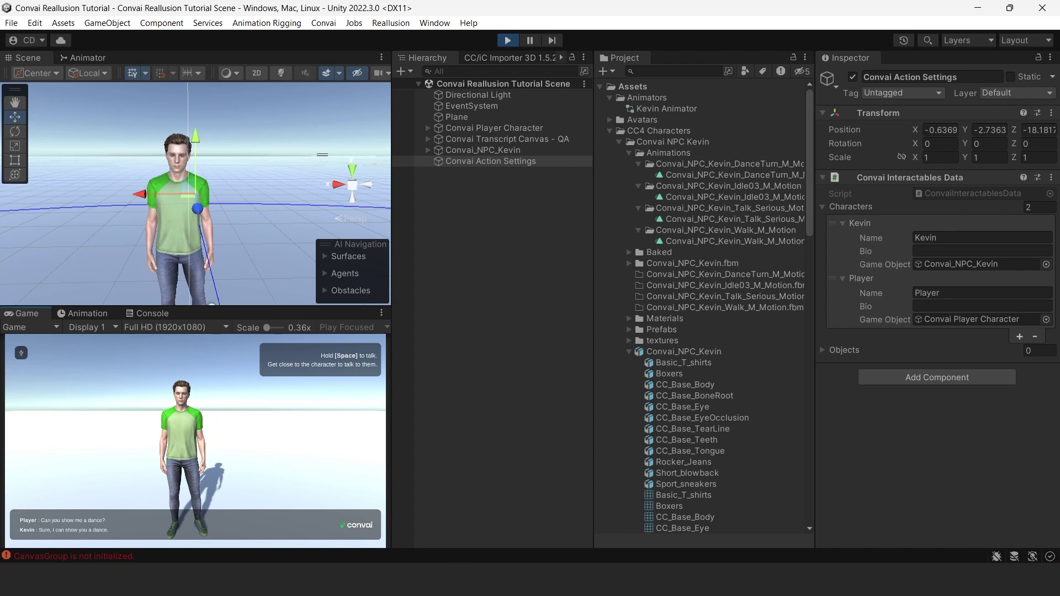
pyautogui.hotkey('ctrl', 'p')
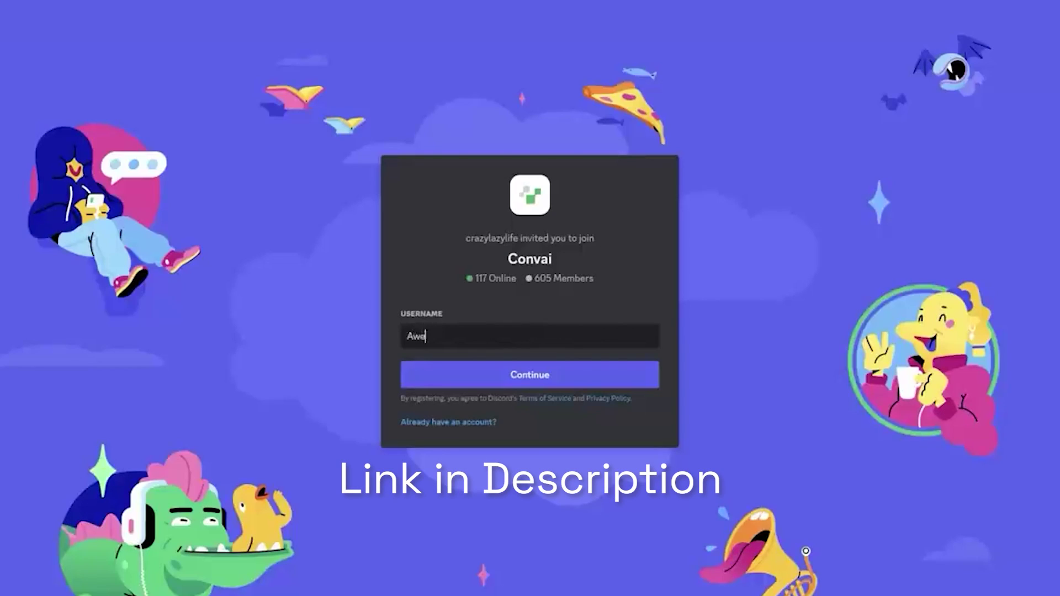
pyautogui.write('esome Convai User')
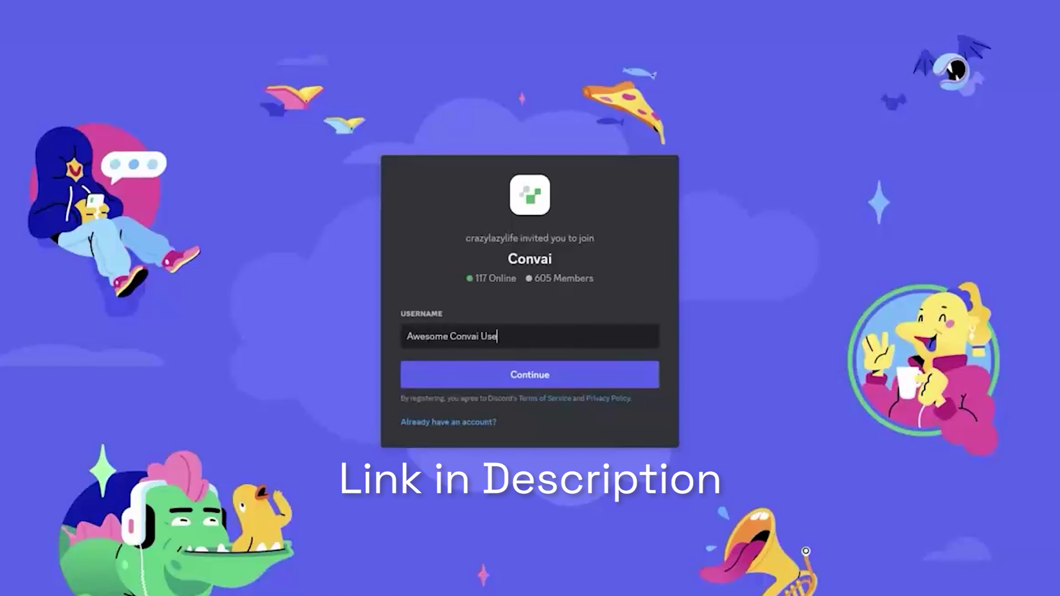